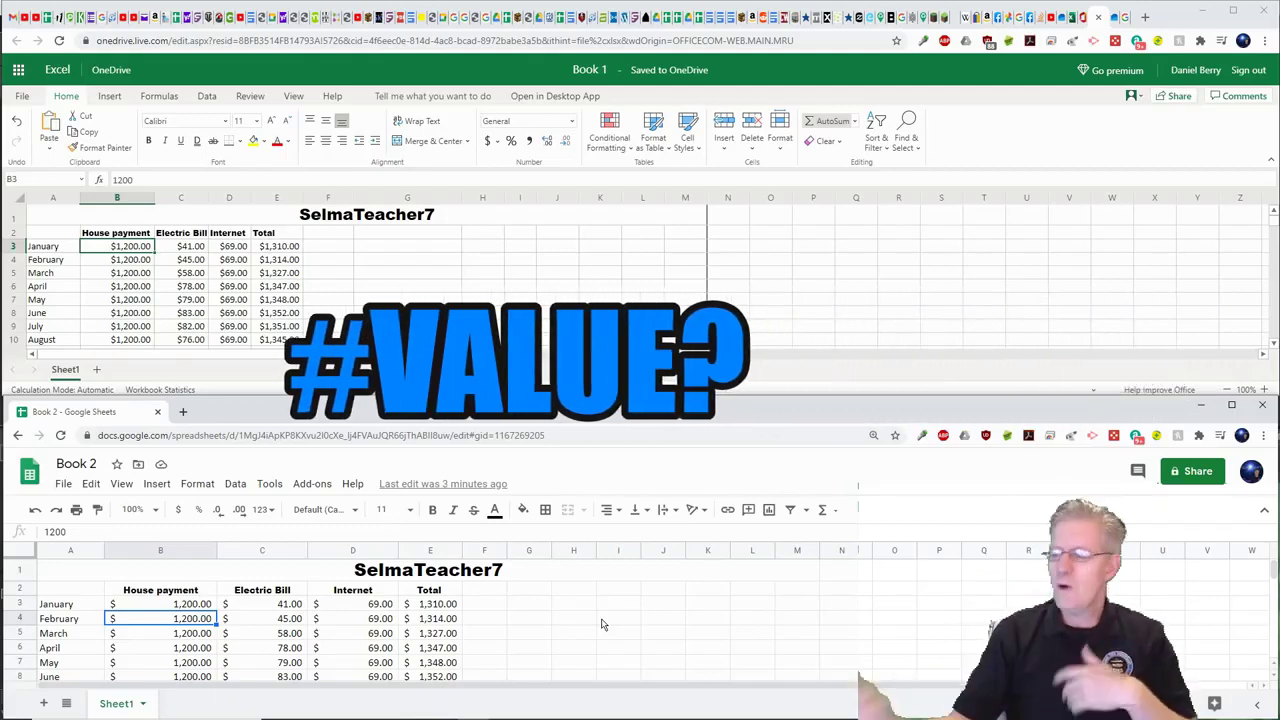
Enter 12OO, with capital letter Os in place of zeros, as January's House payment in Google Sheets
left_click(190, 606)
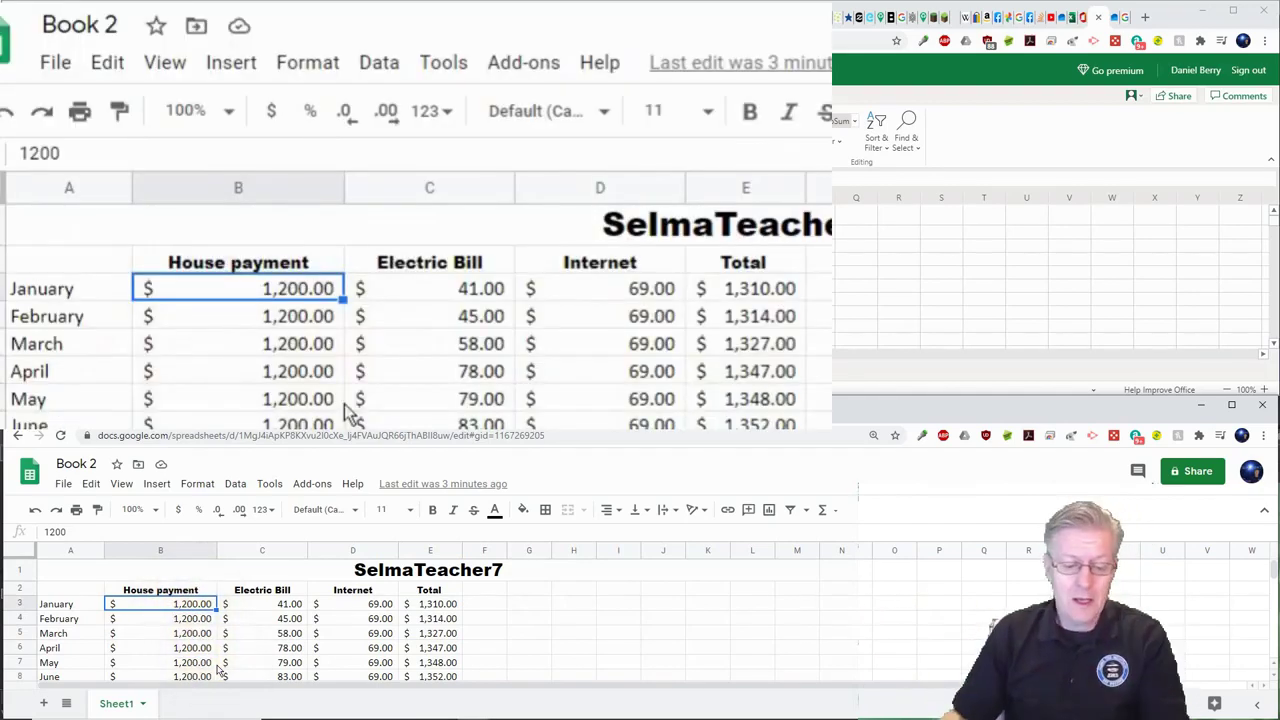
type("12")
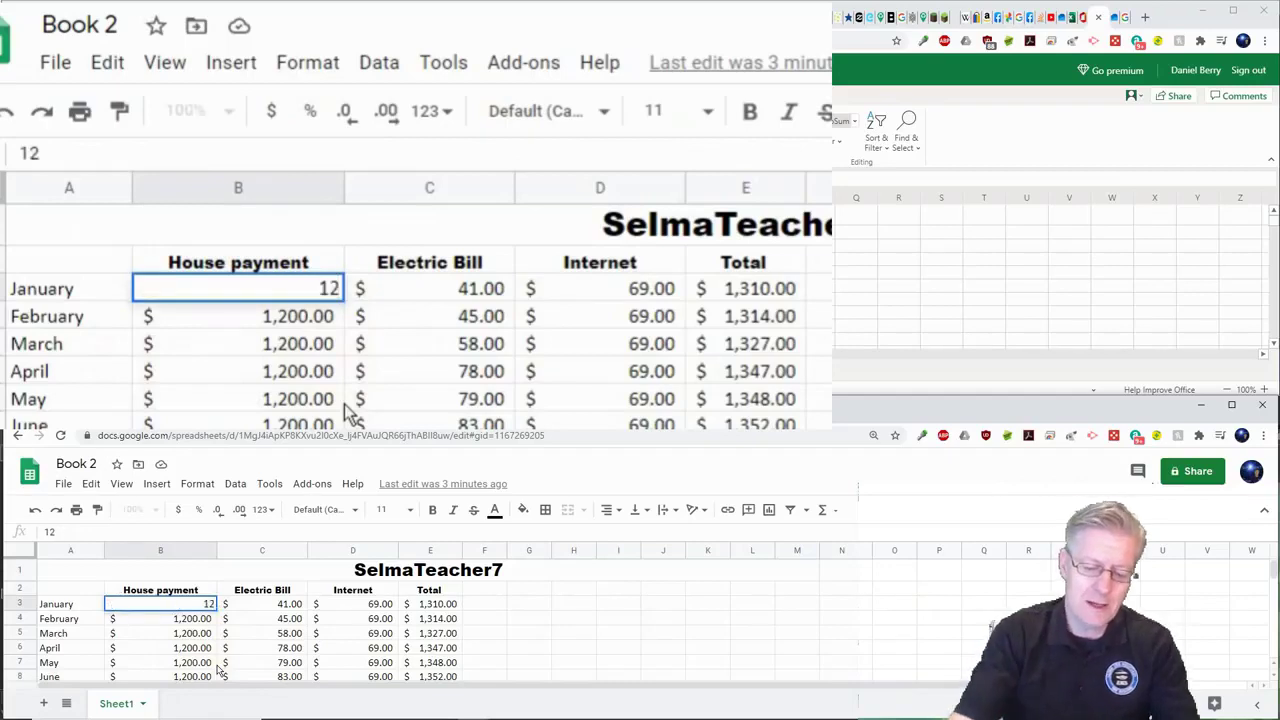
type("00")
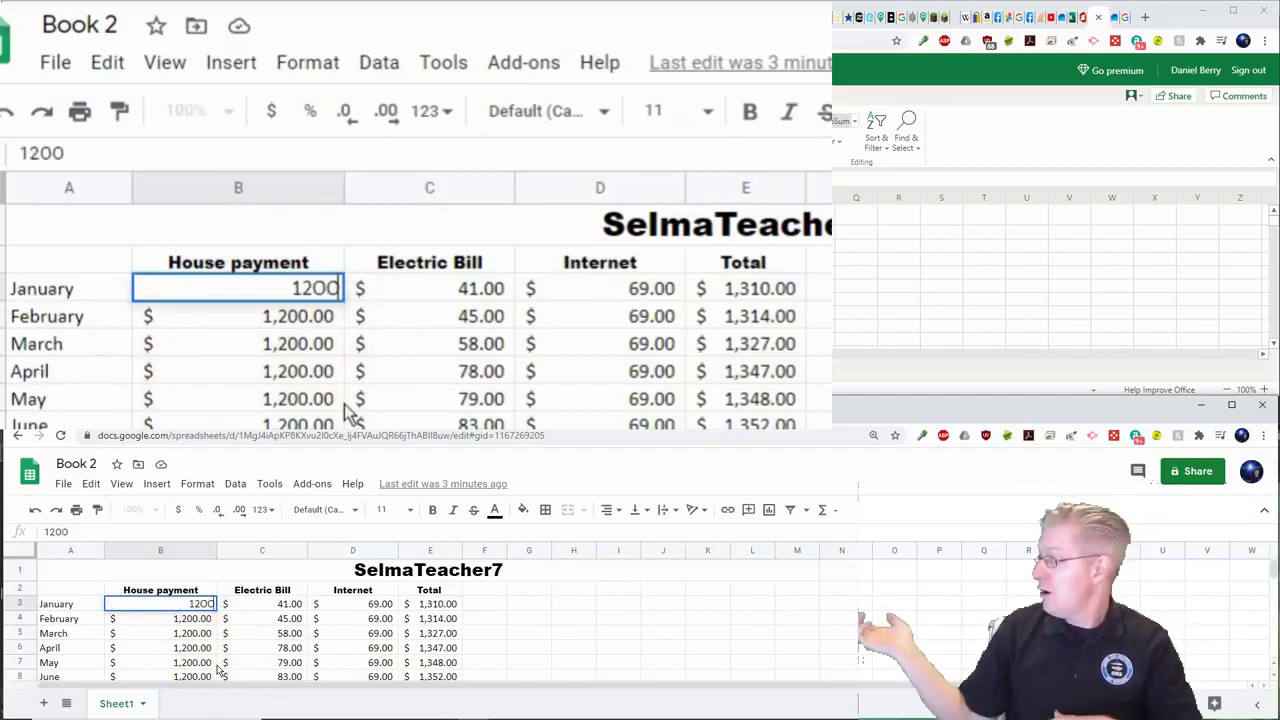
key("Return")
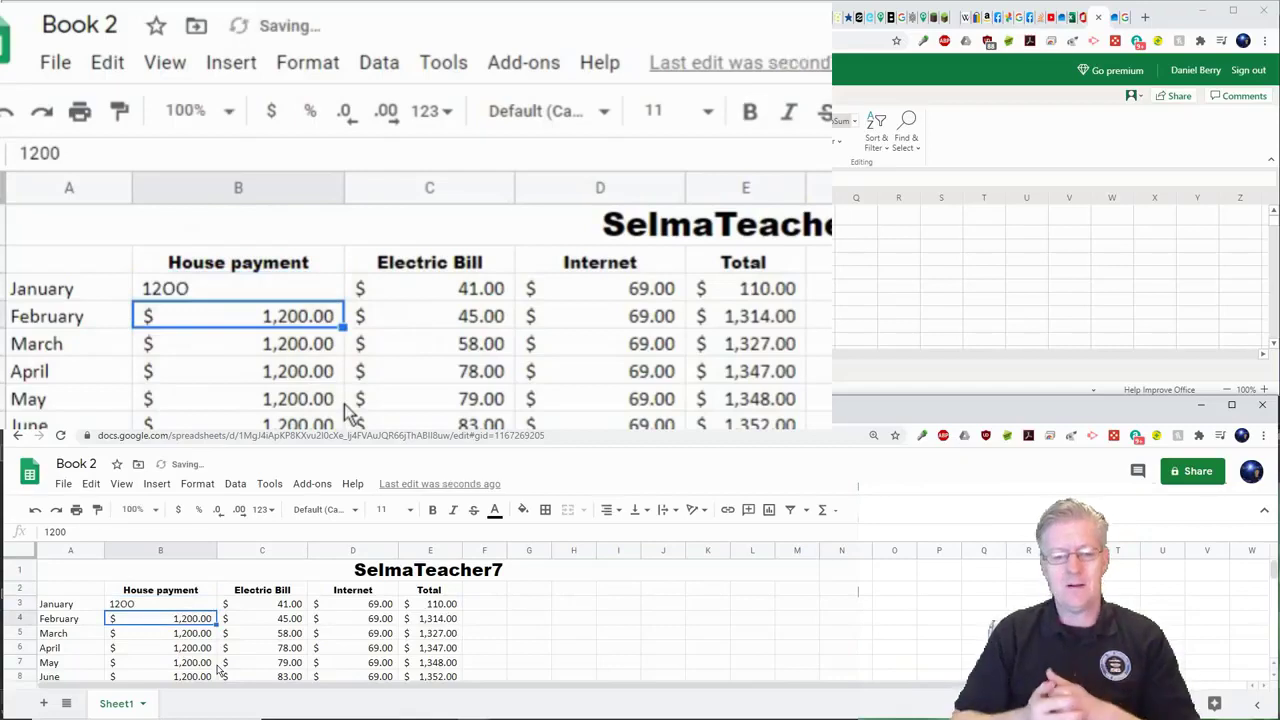
Inspect the SUM formula in January's Total and the cell range it covers
left_click(762, 290)
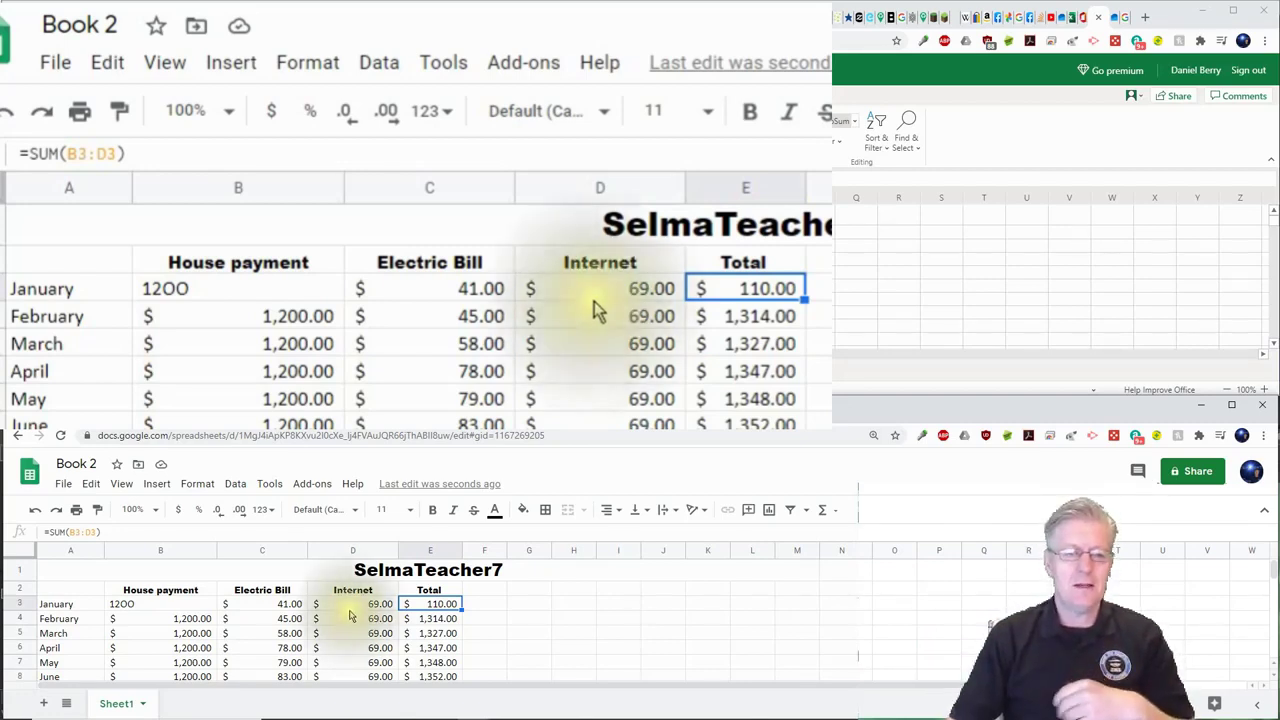
left_click(432, 606)
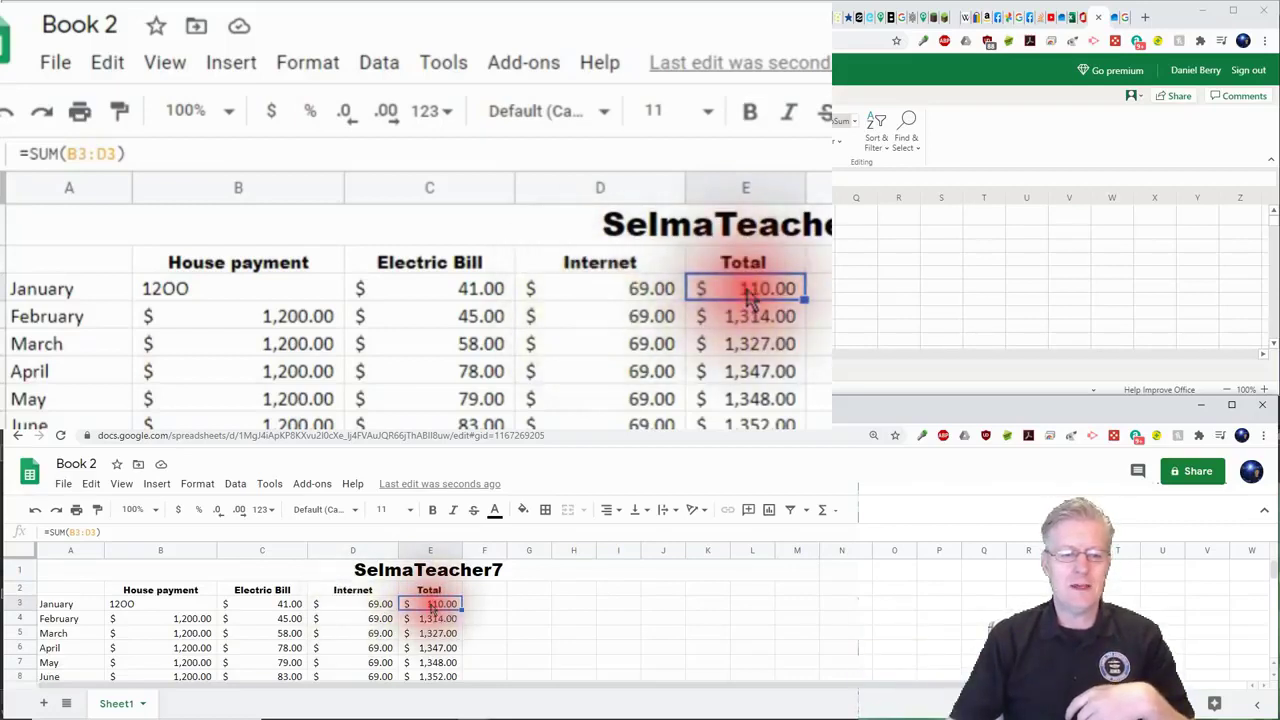
left_click(73, 532)
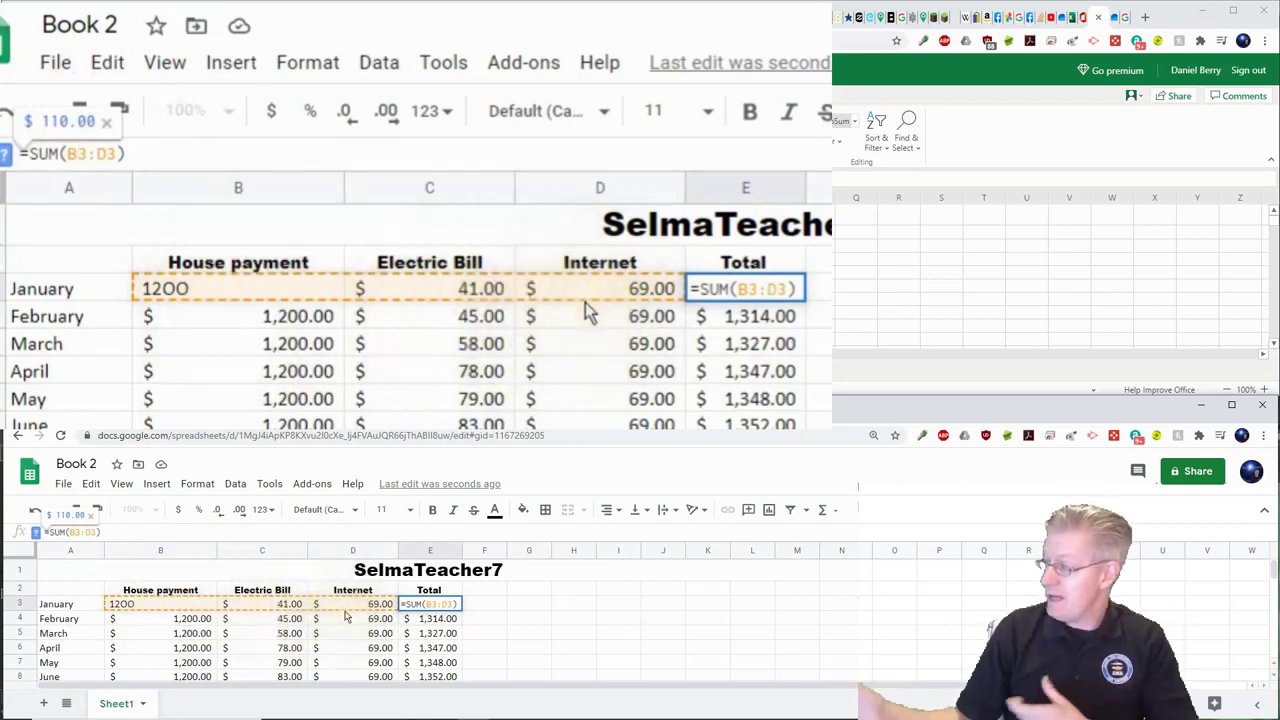
left_click(477, 607)
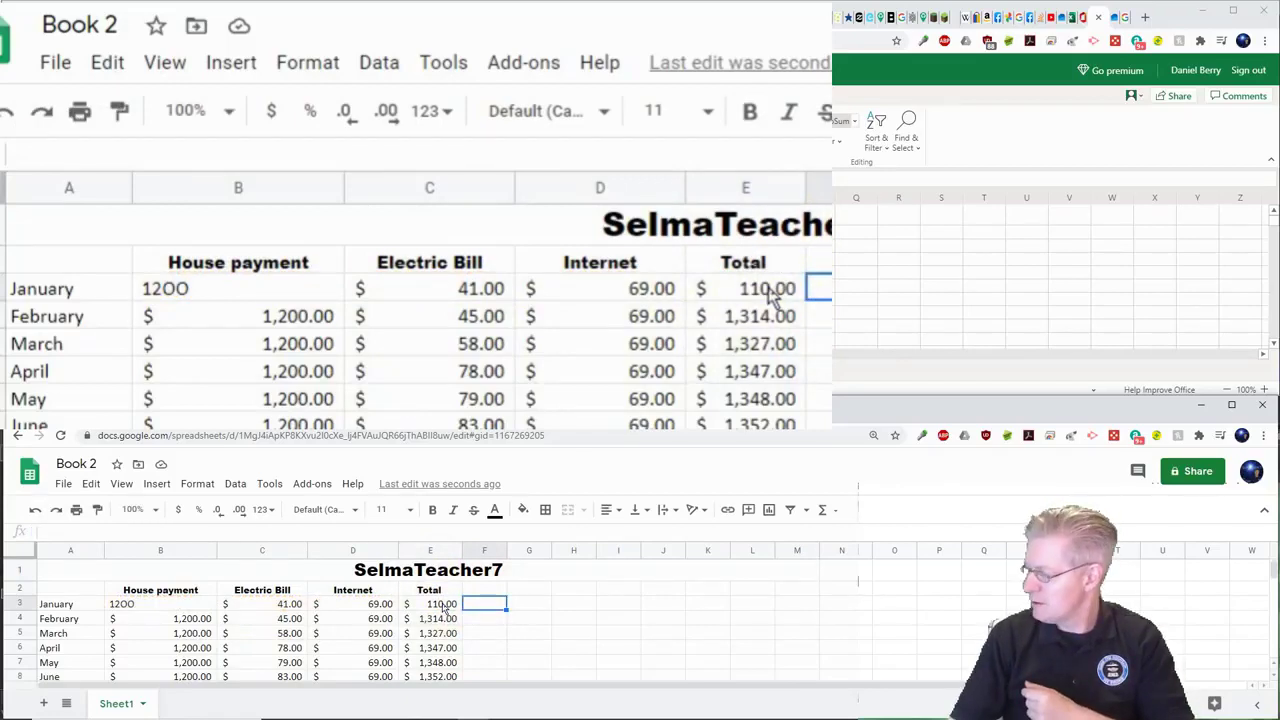
Replace January's House payment with the number 1200, using zeros
left_click(180, 606)
type("1200")
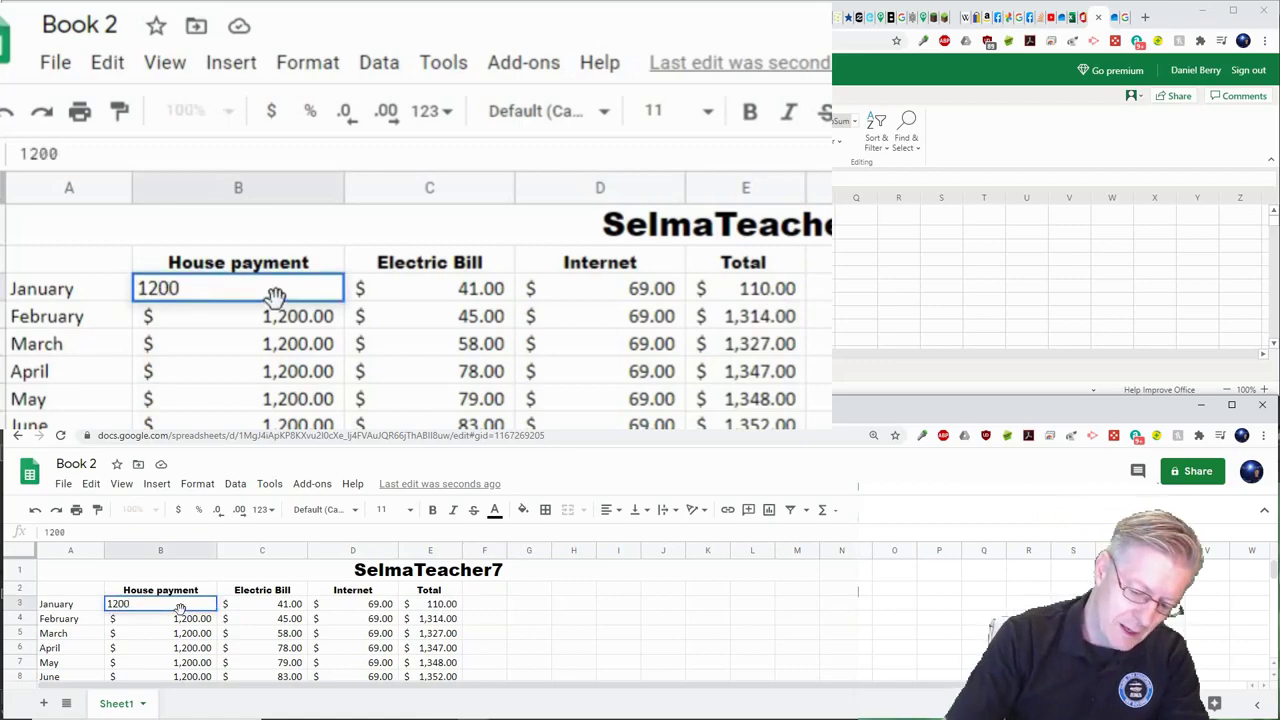
key("Return")
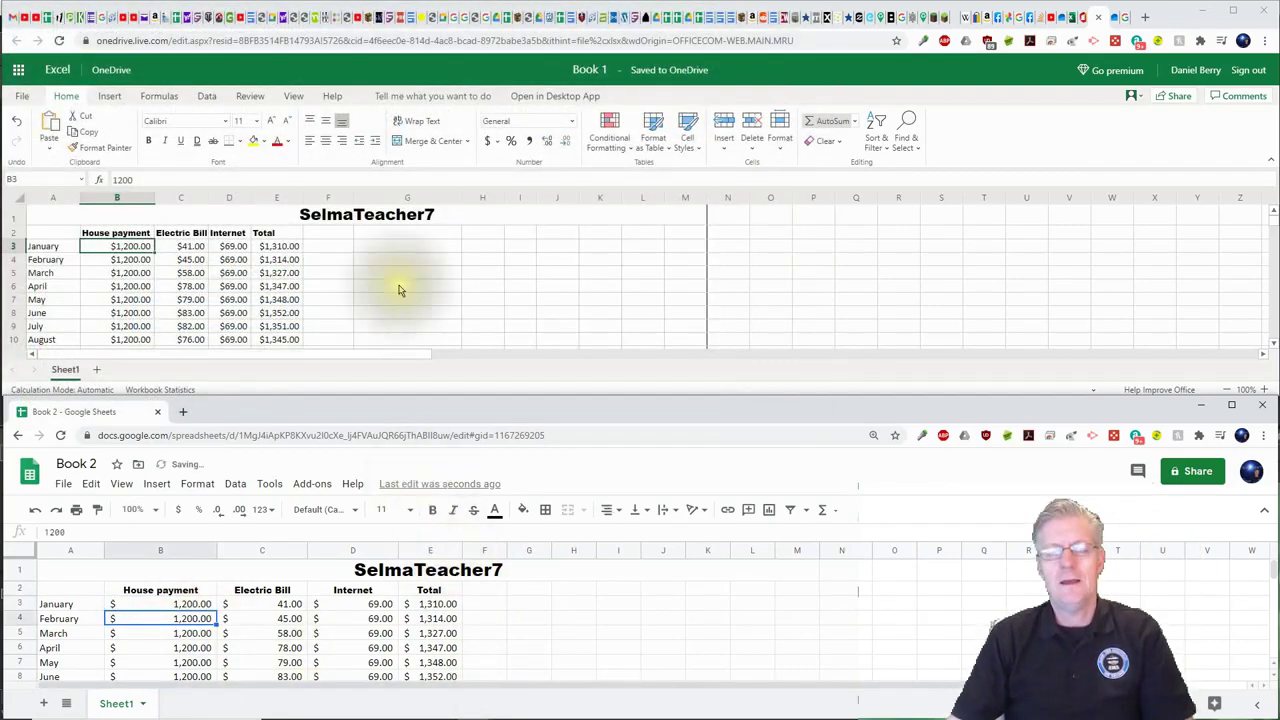
Switch to the Excel workbook and enter 12OO, with capital letter Os, as January's House payment
left_click(430, 272)
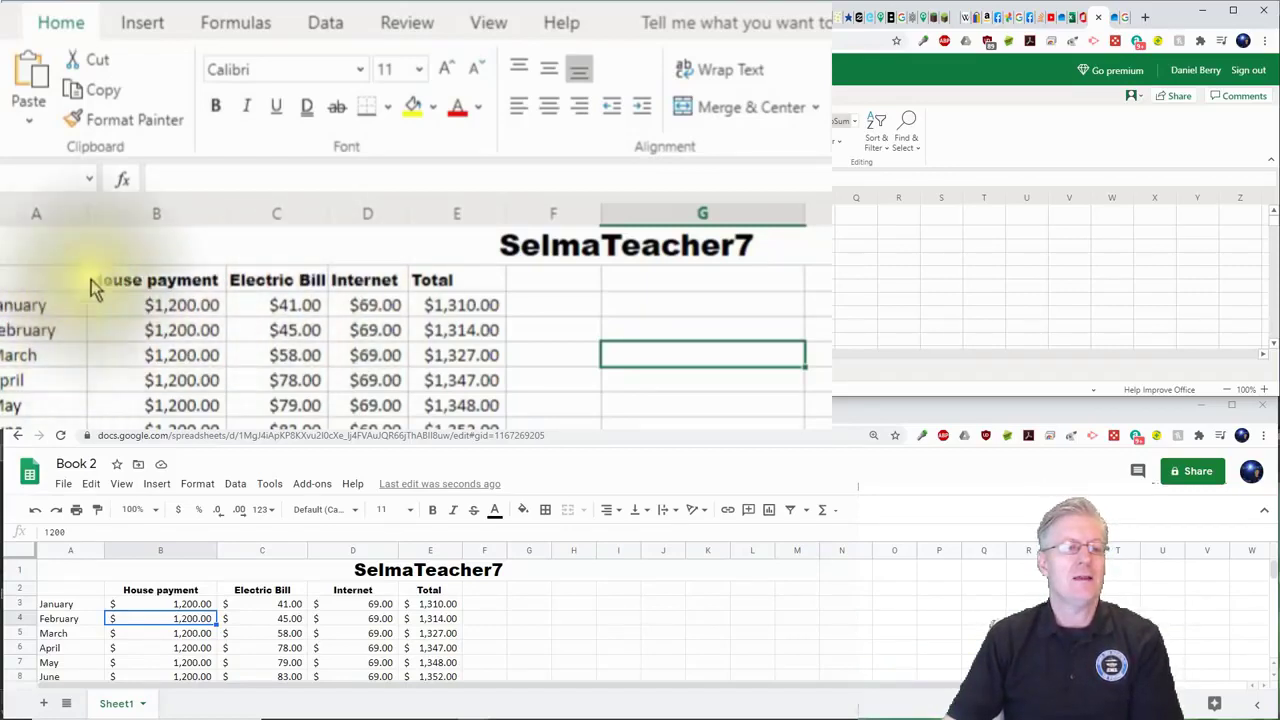
left_click(173, 308)
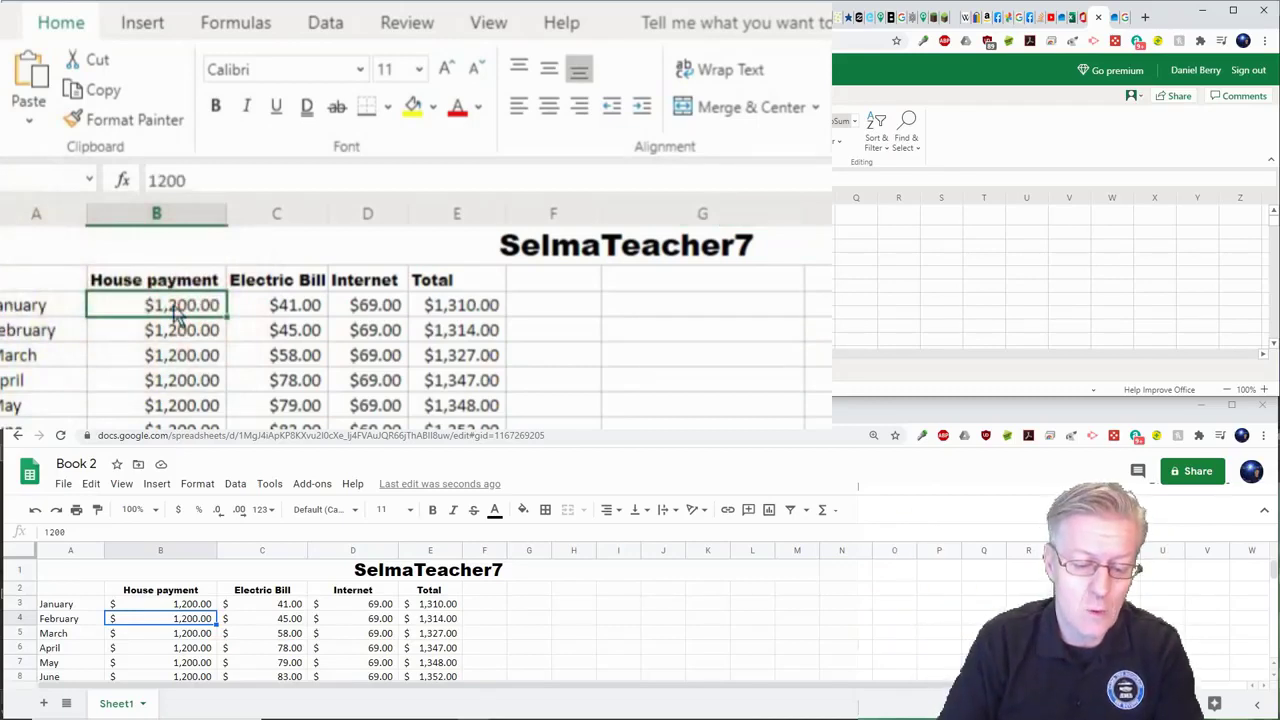
type("12")
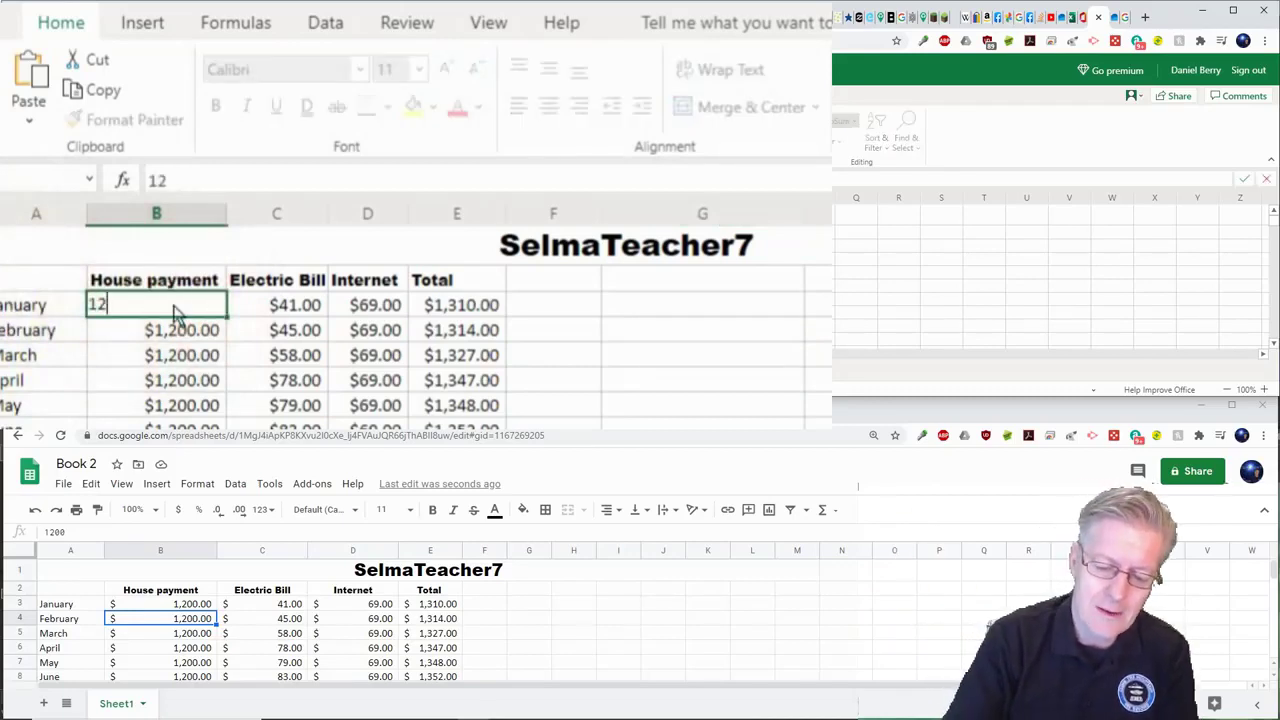
type("00")
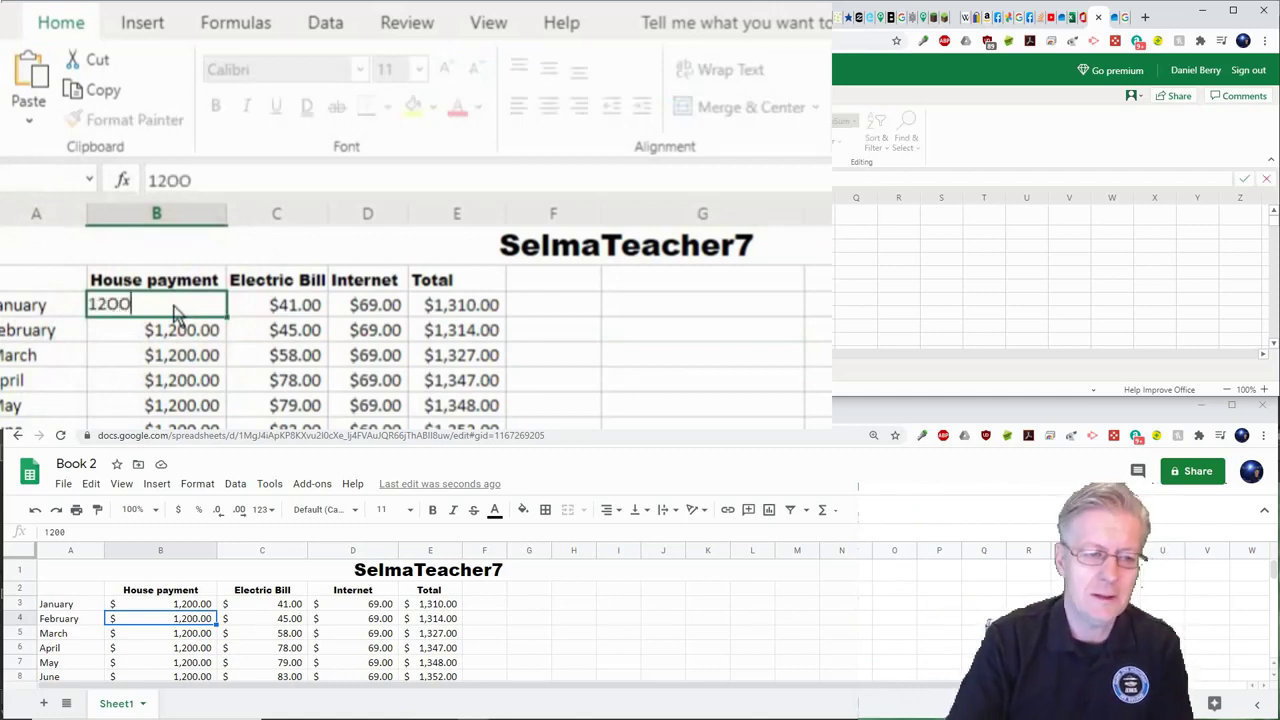
key("Return")
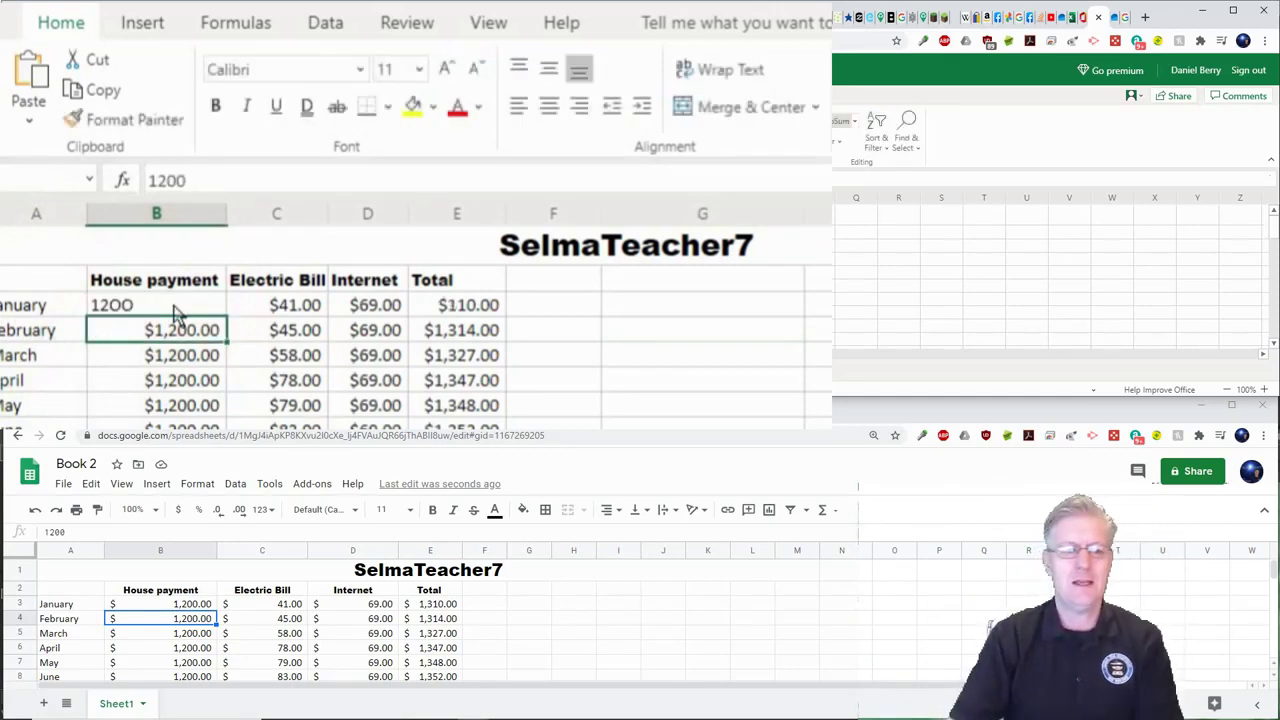
Check the range summed in January's Total and re-enter January's House payment as 1200 with real zeros
left_click(488, 310)
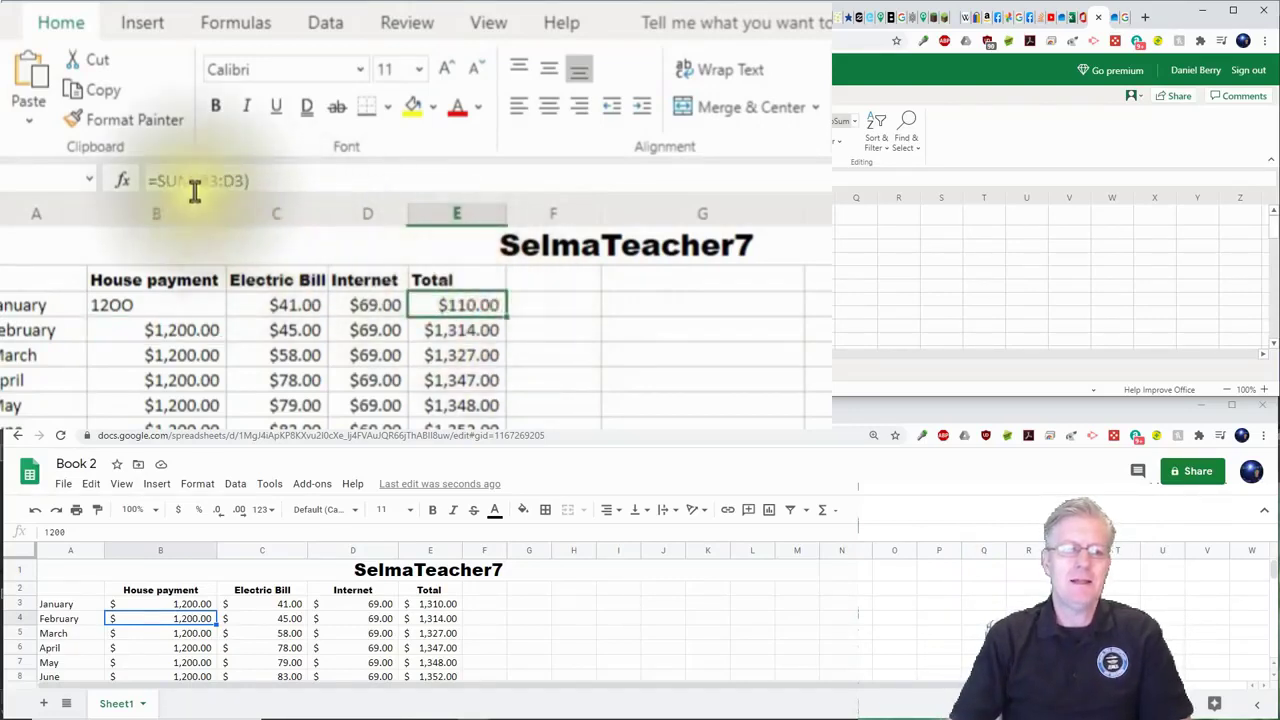
left_click(228, 180)
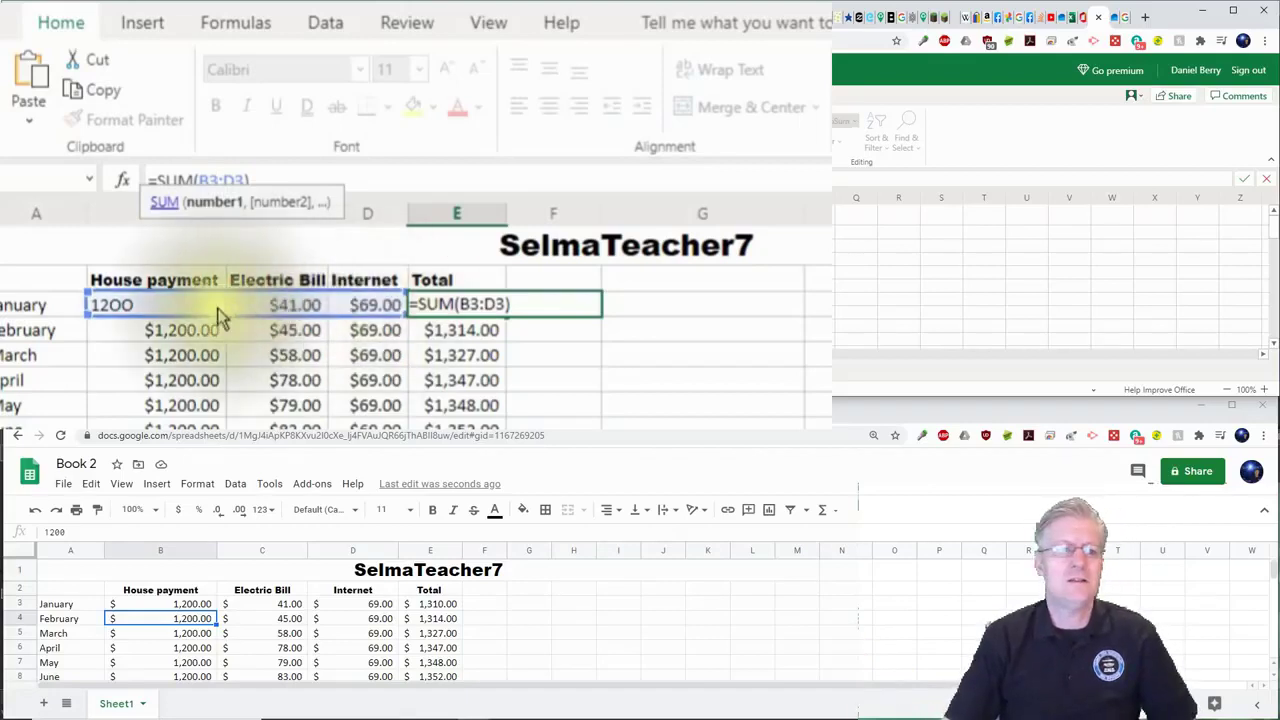
left_click(157, 315)
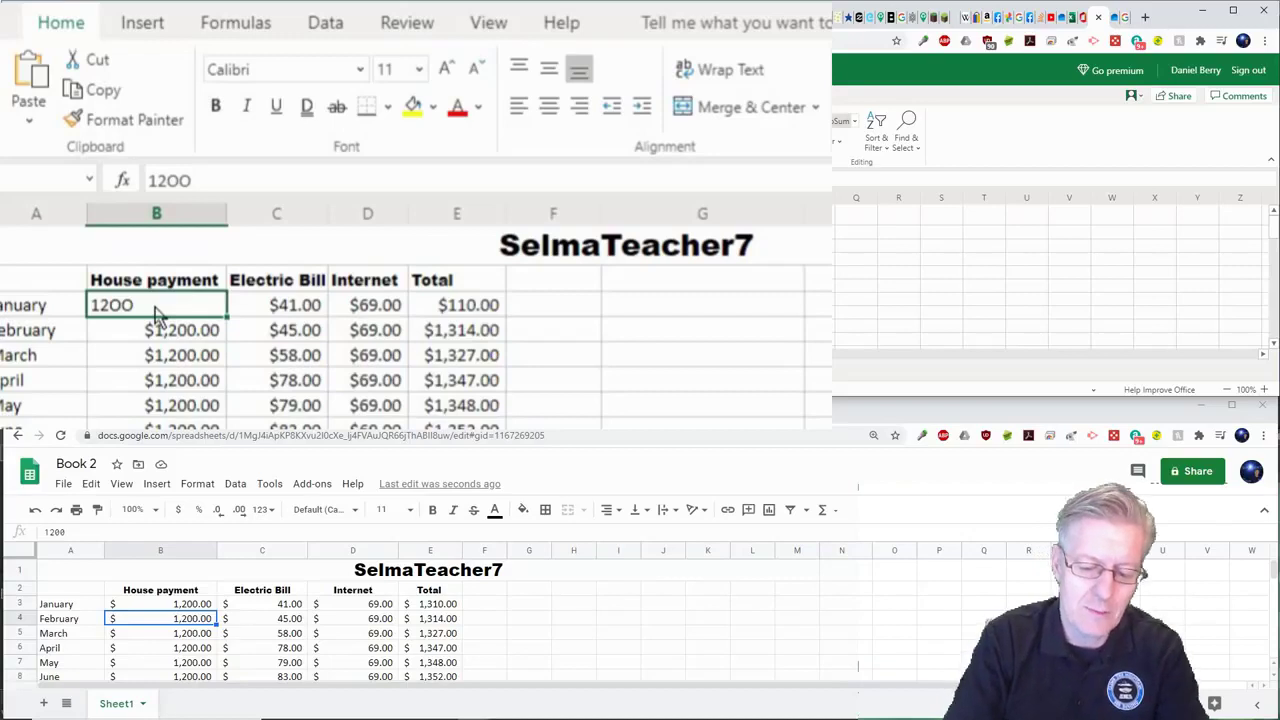
type("1200")
key("Return")
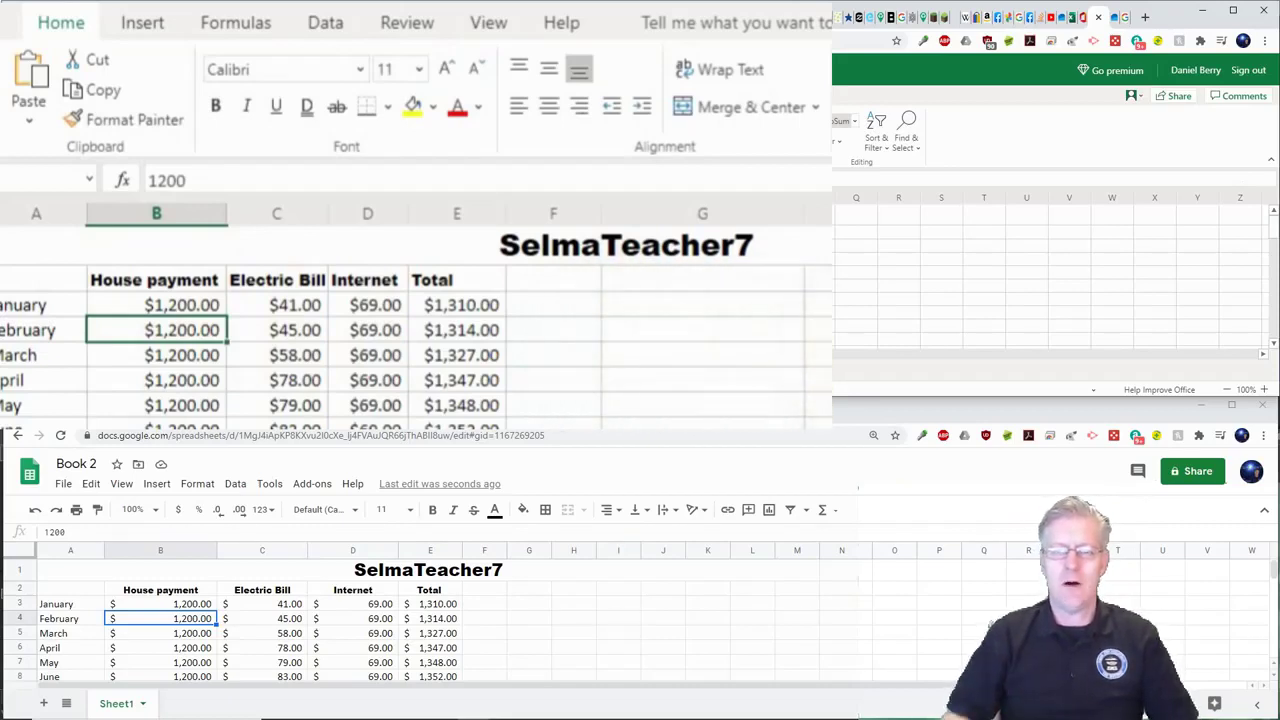
Enter a row of # characters in cell H3 of the Excel sheet
left_click(817, 305)
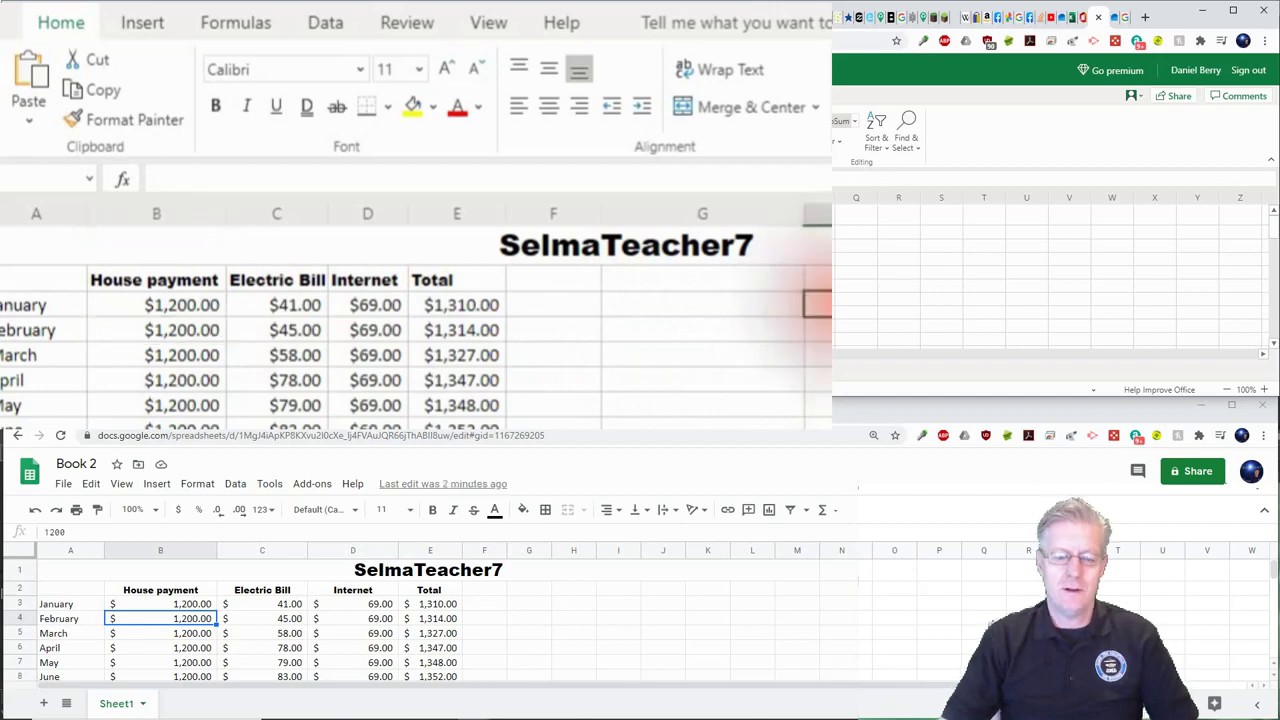
type("#########")
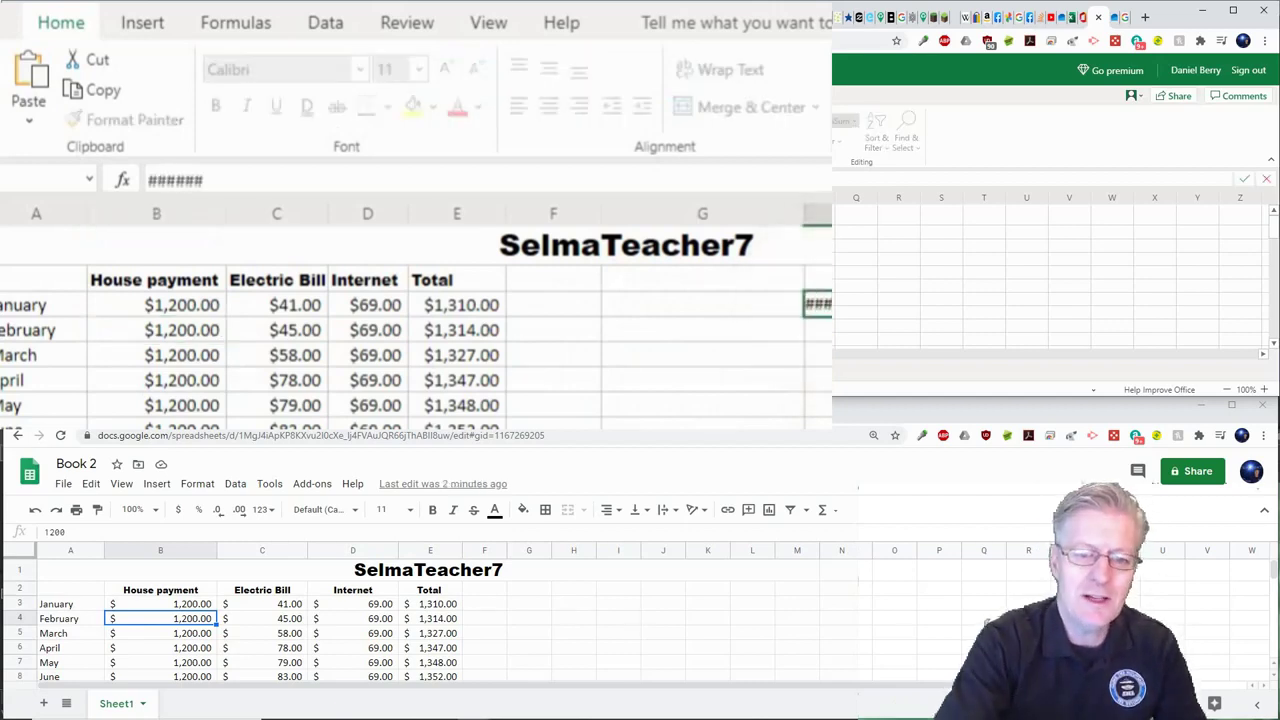
key("Return")
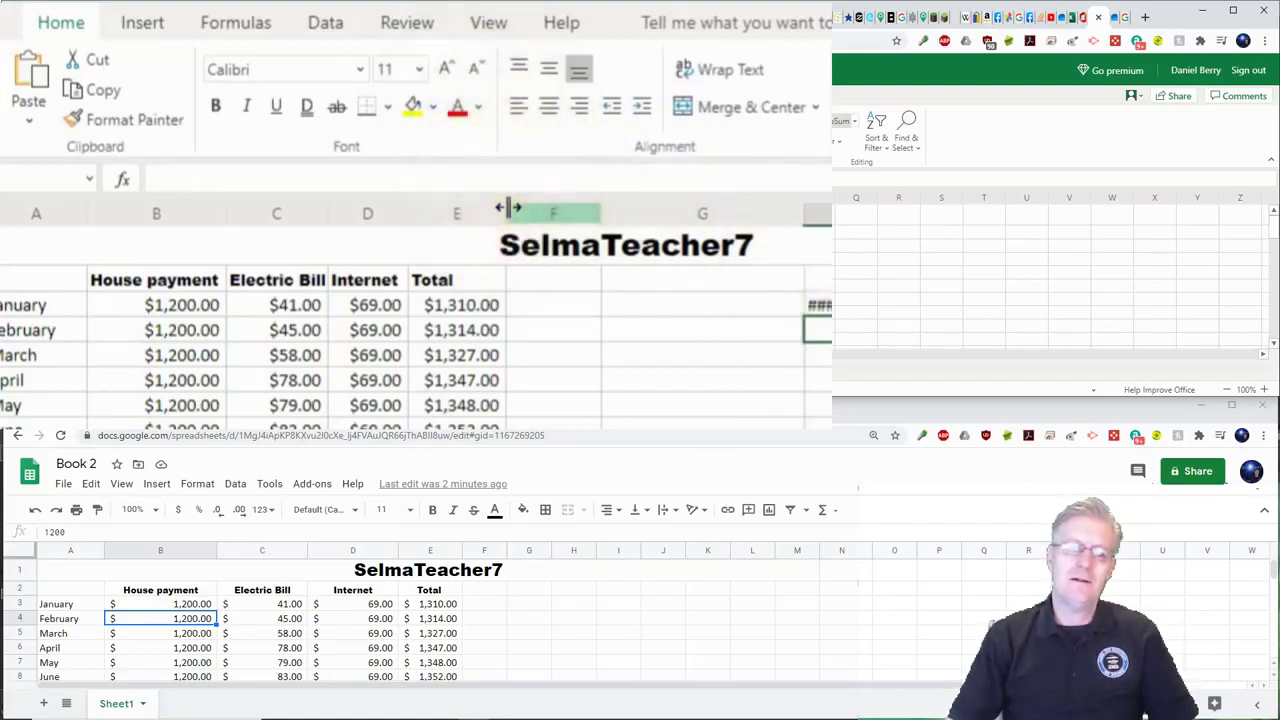
Narrow the Total column E until its amounts no longer fit, and widen it enough to show them fully
left_click_drag(508, 207, 472, 214)
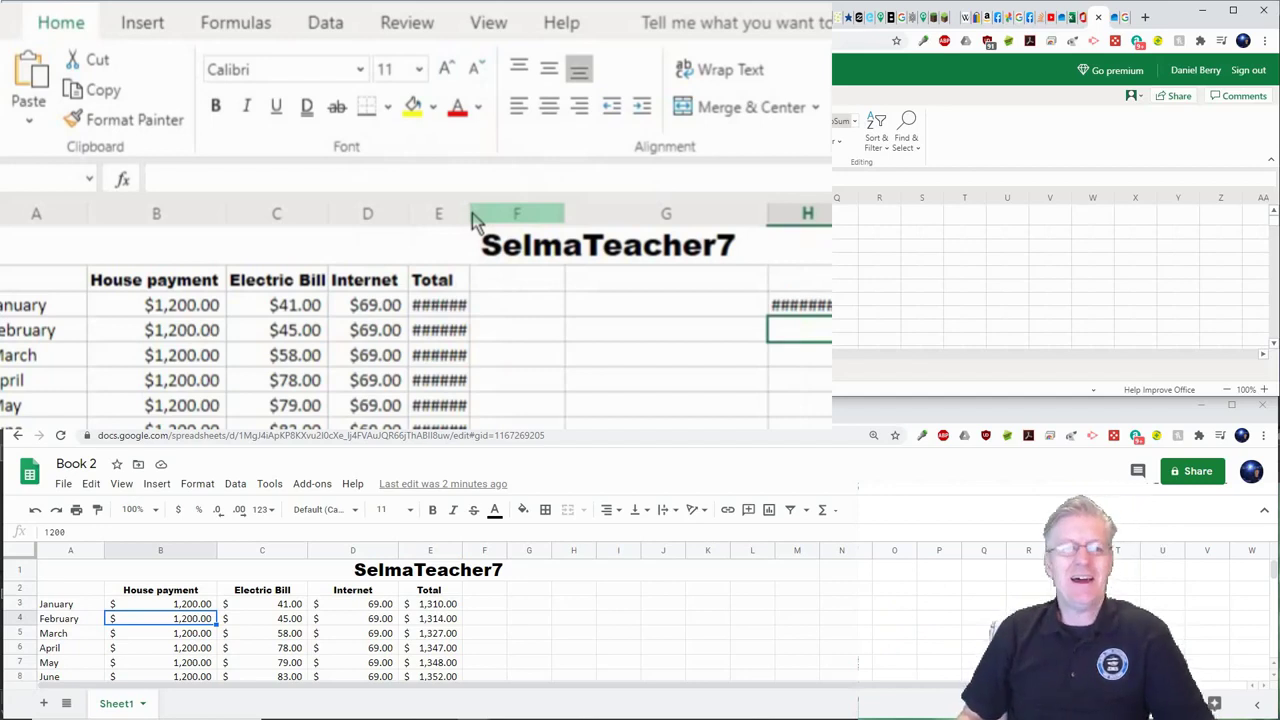
left_click_drag(472, 213, 494, 213)
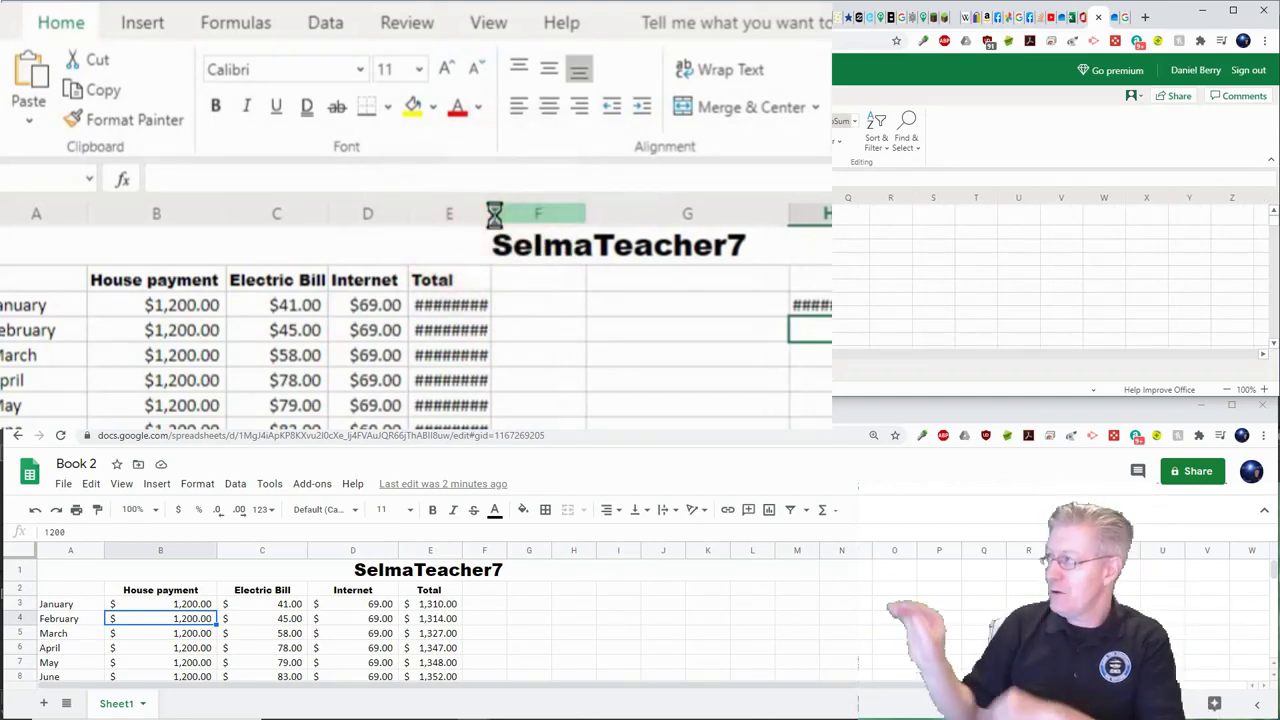
left_click_drag(494, 213, 529, 214)
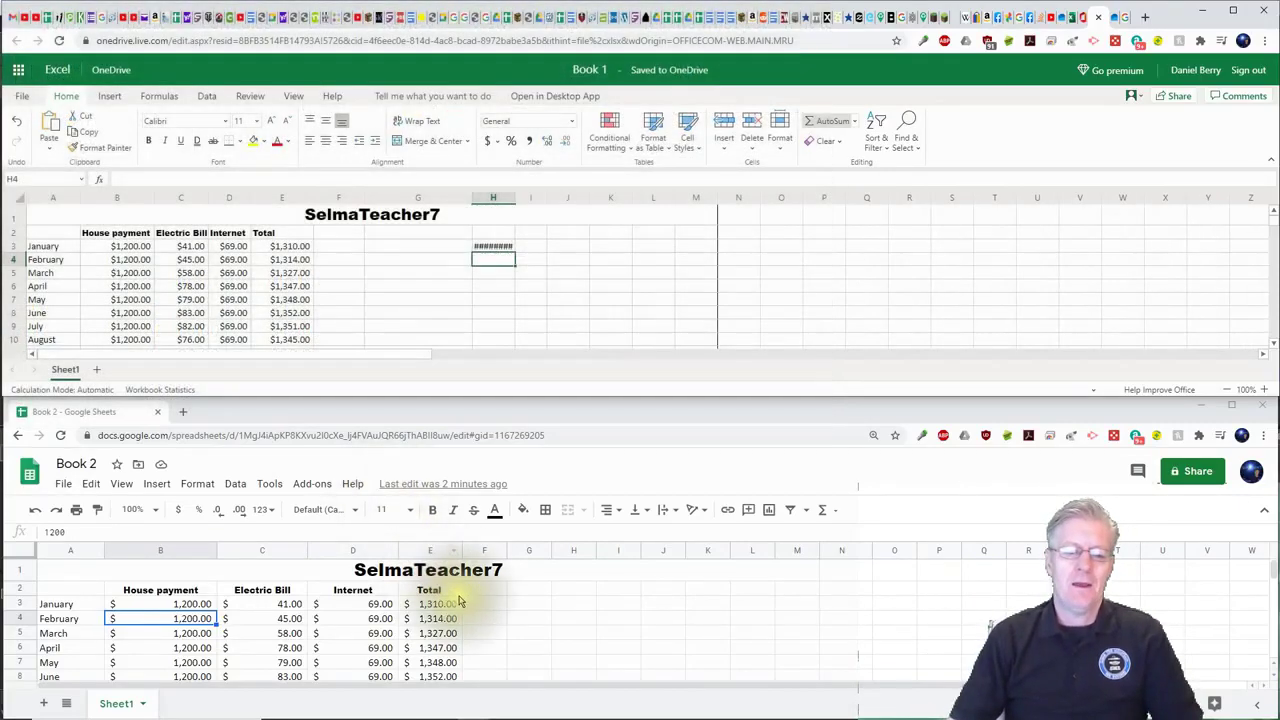
Switch to Google Sheets and try several widths for the Total column E, ending at about 44 pixels
left_click_drag(463, 553, 418, 551)
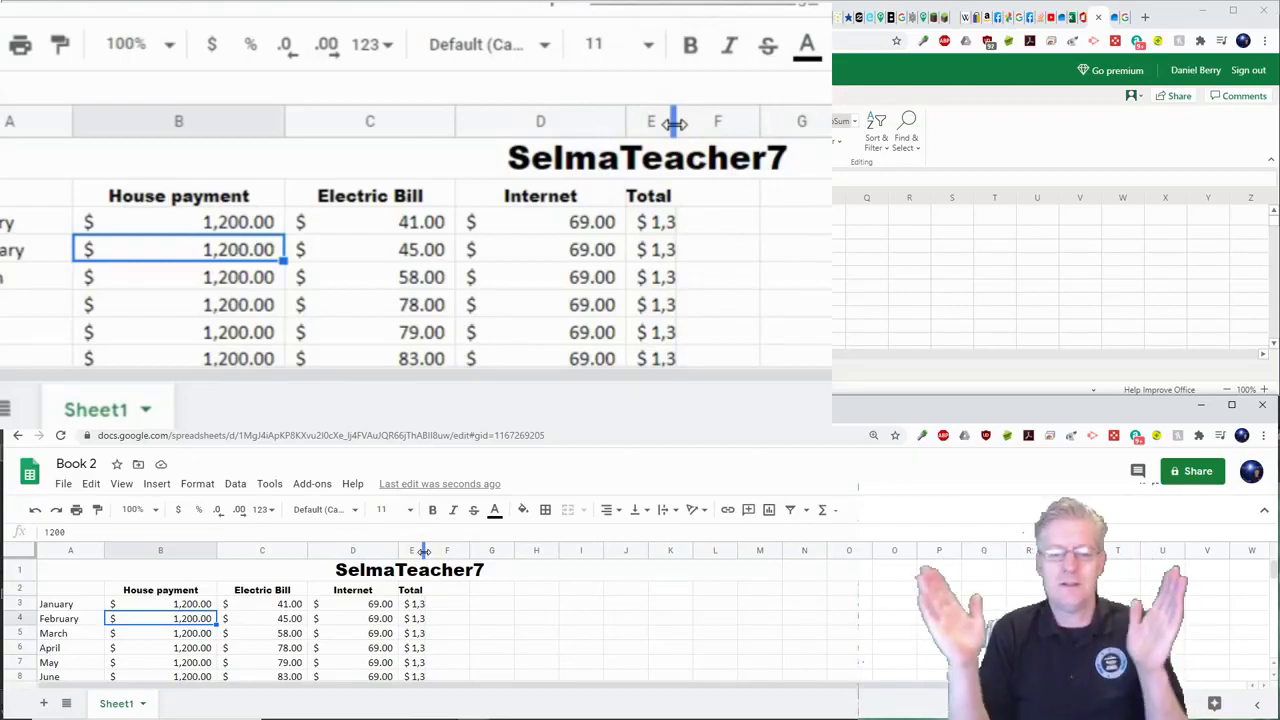
left_click_drag(423, 550, 447, 548)
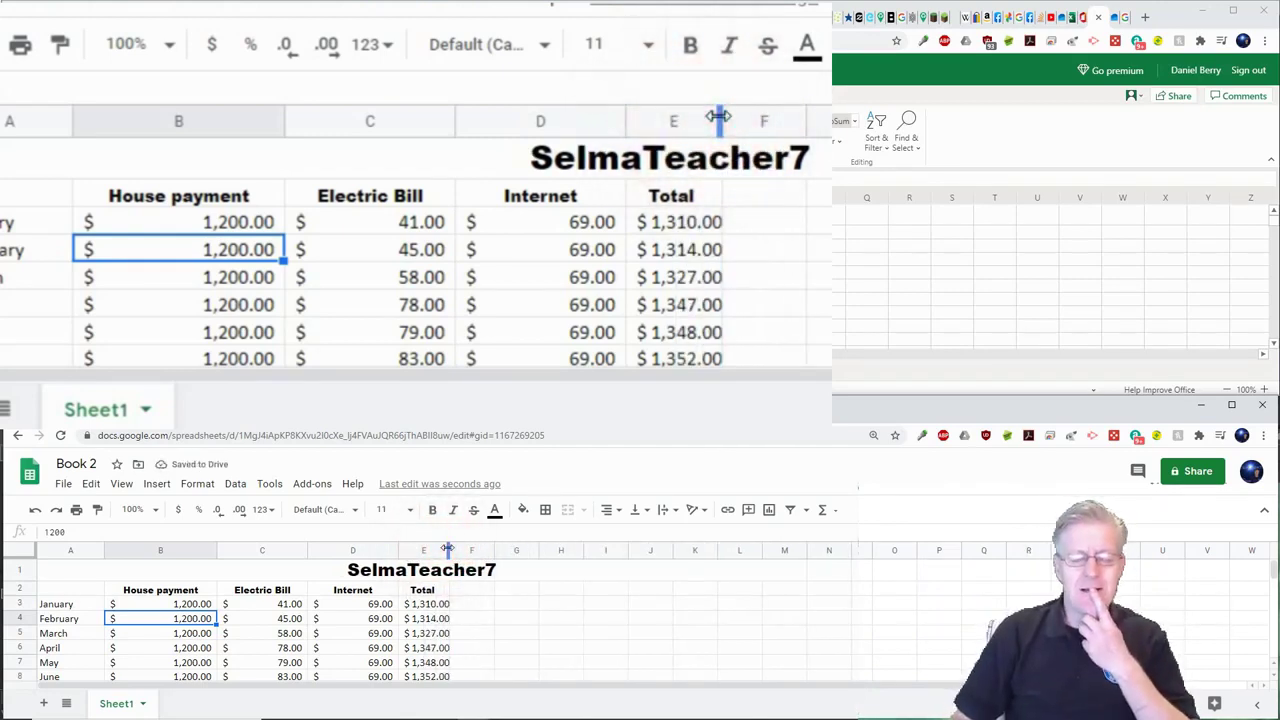
left_click_drag(447, 548, 432, 550)
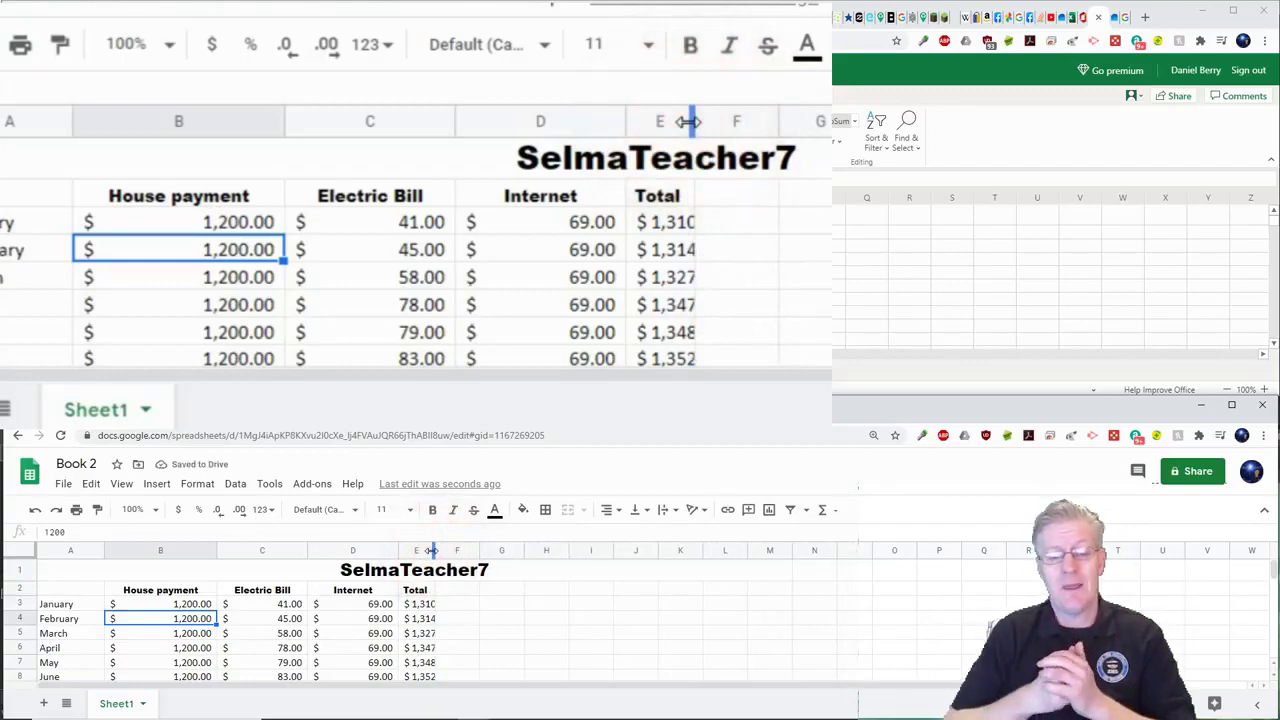
left_click_drag(432, 550, 428, 552)
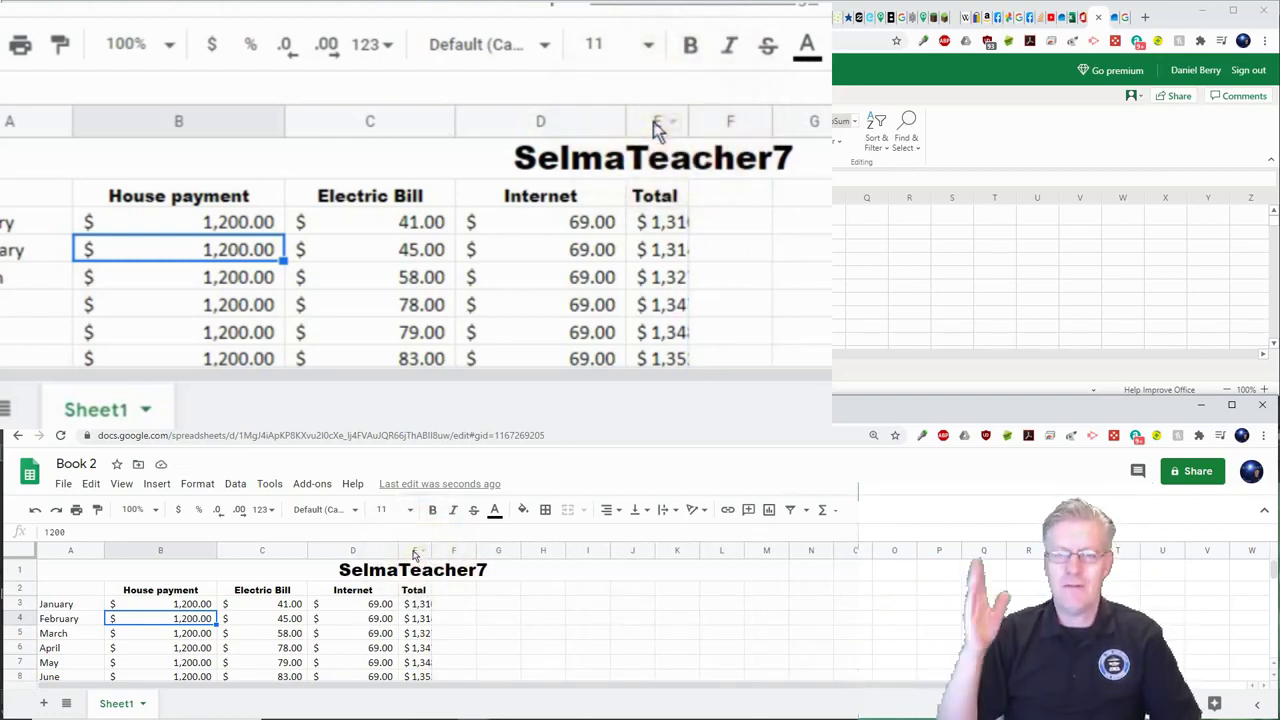
Resize column E with the Fit to data option
left_click(414, 553)
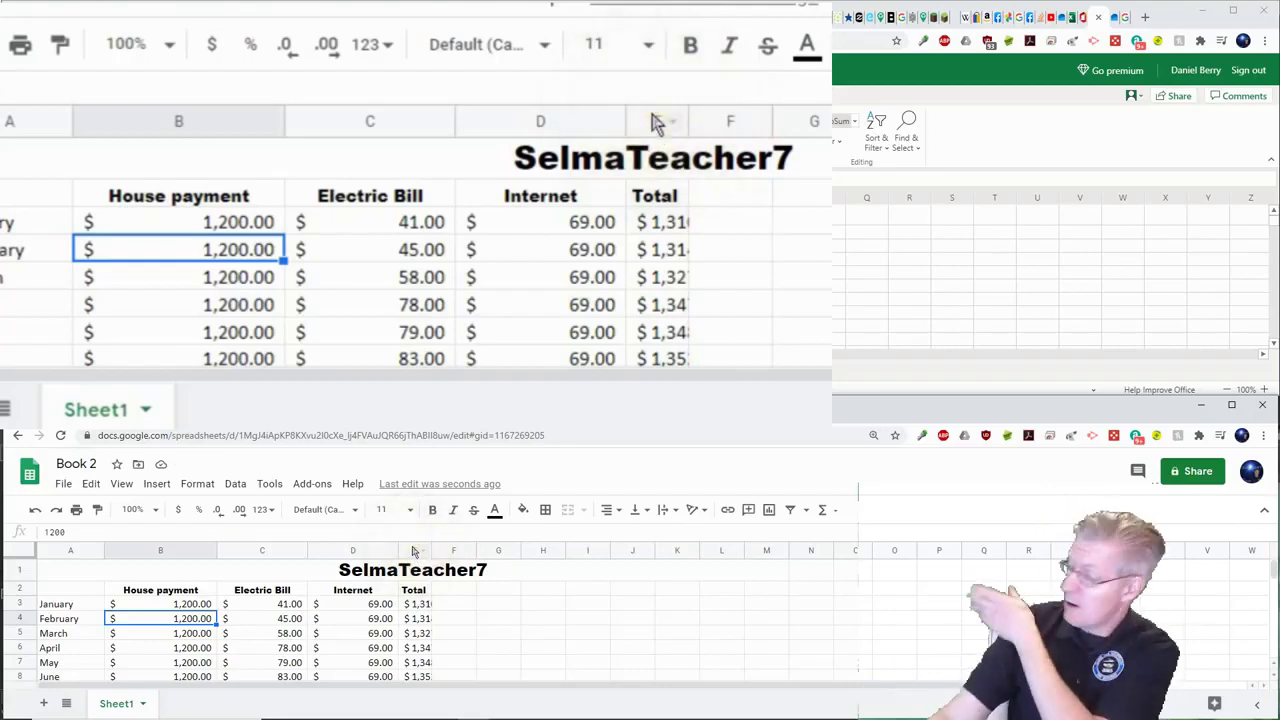
right_click(414, 551)
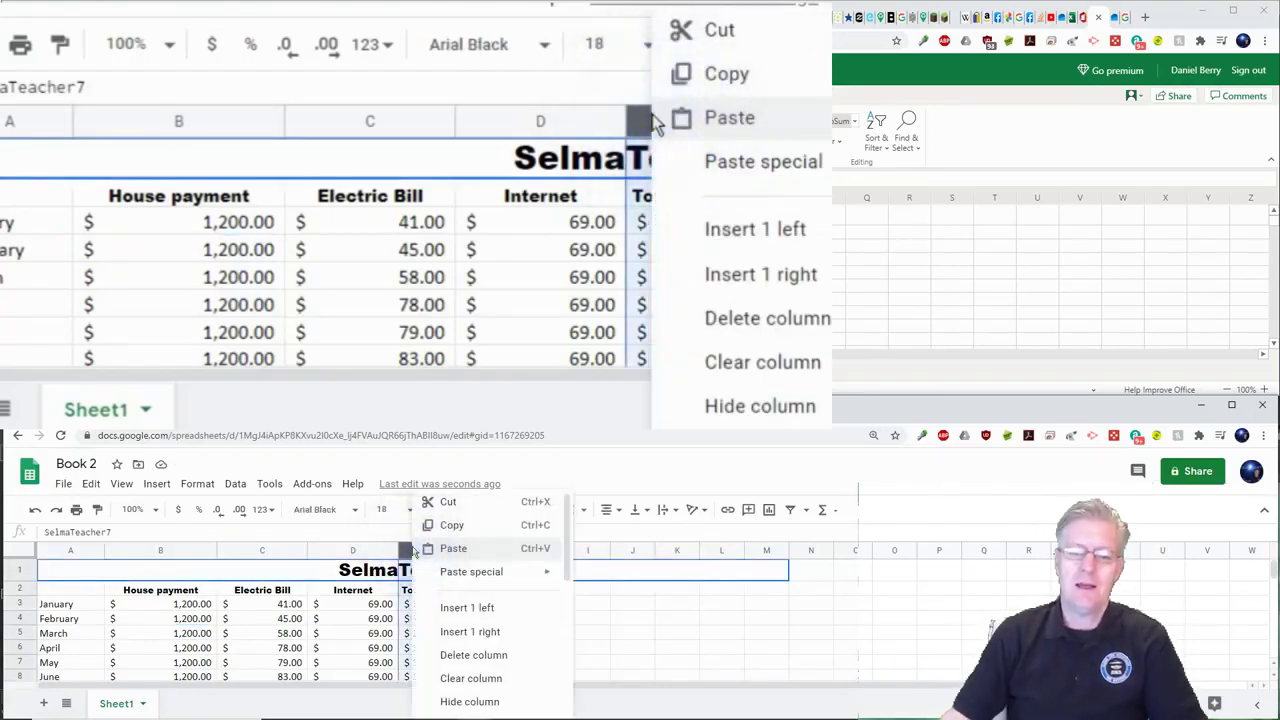
left_click(448, 530)
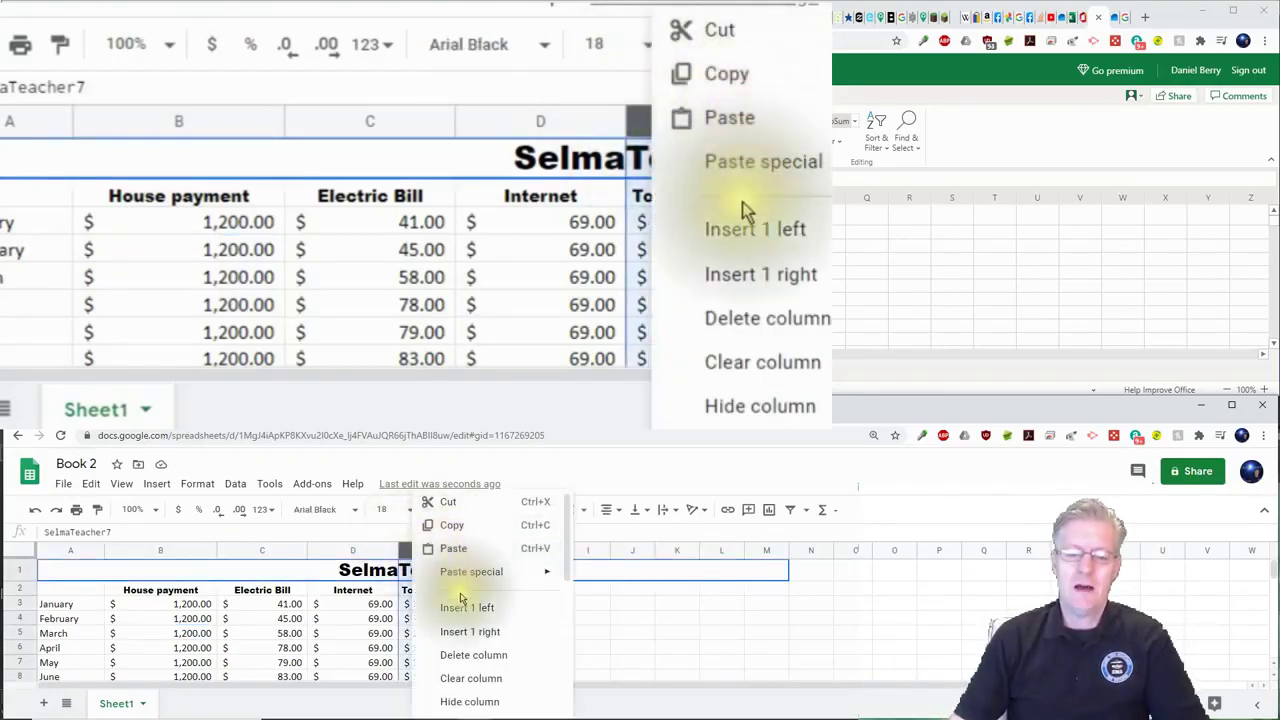
scroll(476, 614, "down", 2)
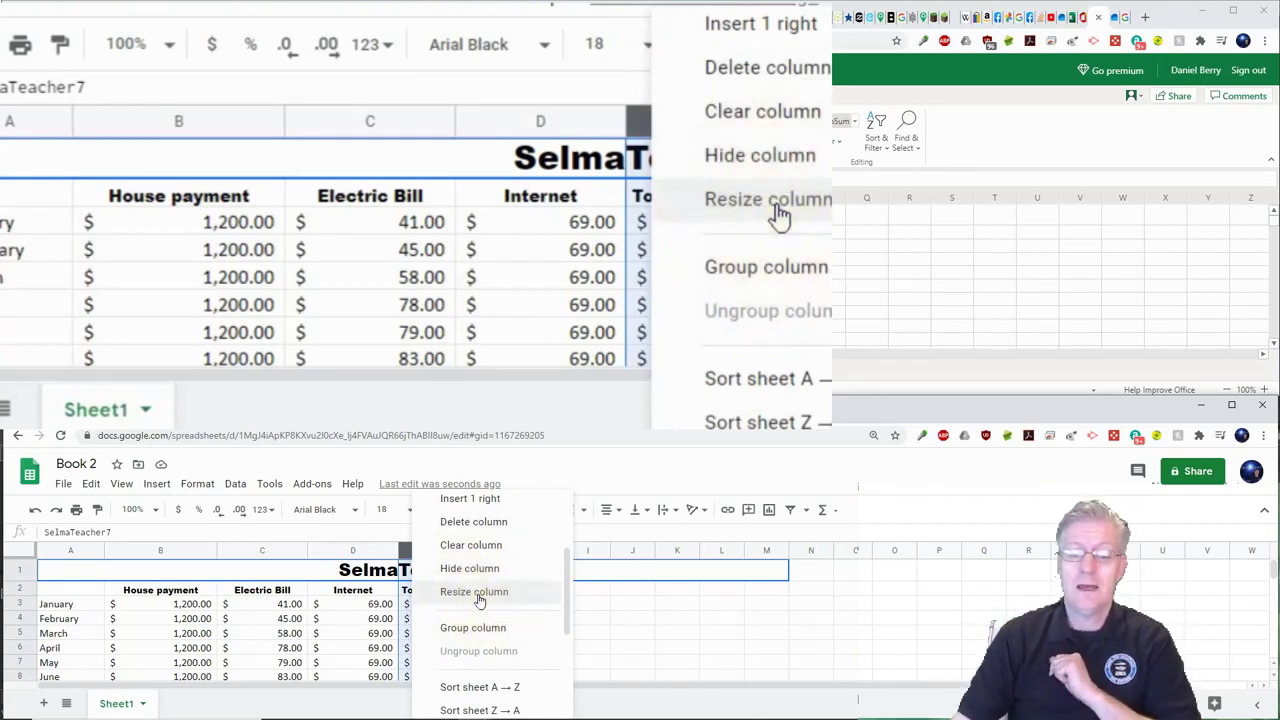
left_click(476, 592)
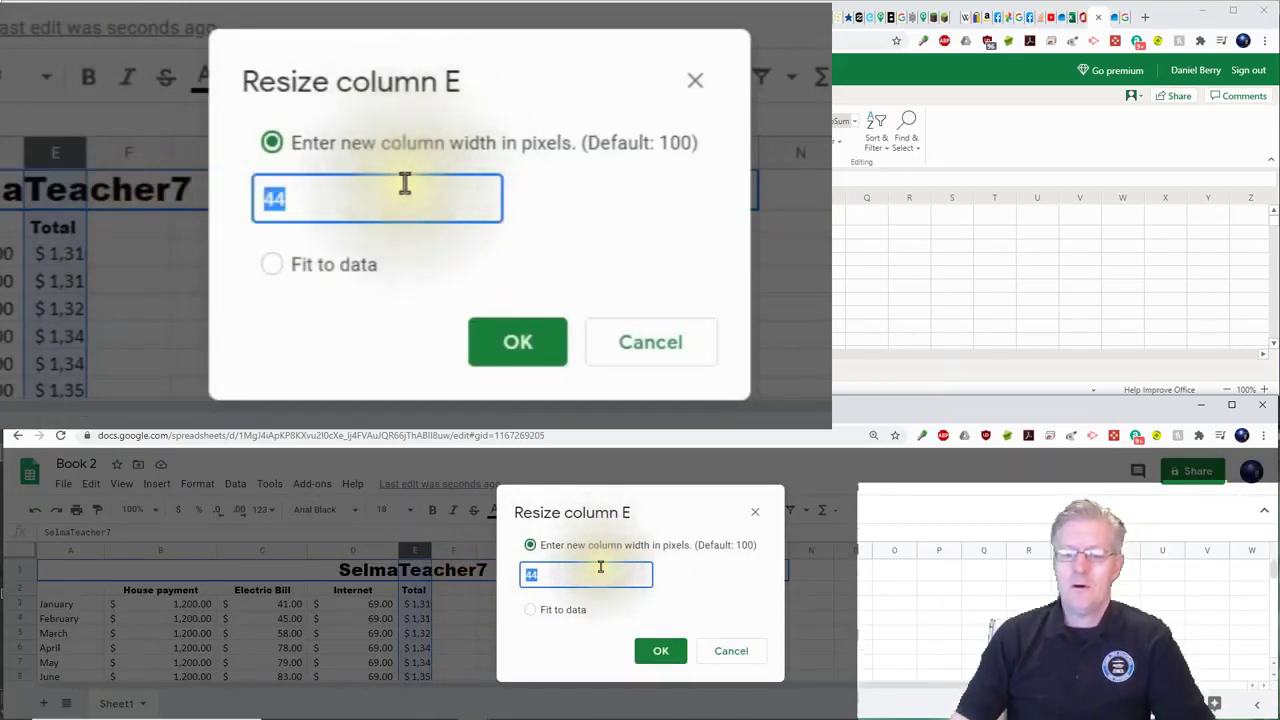
left_click(272, 265)
left_click(661, 652)
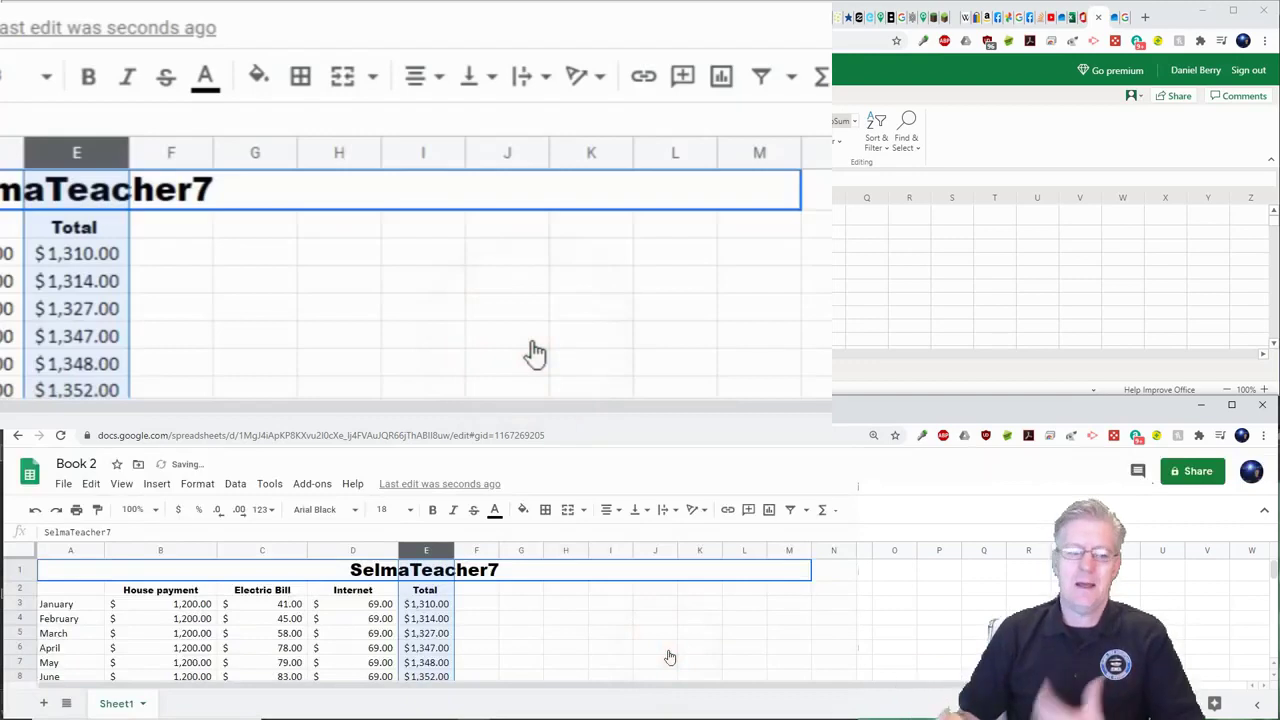
Resize columns B through E together in the Google Sheets budget with the Fit to data option
left_click(580, 617)
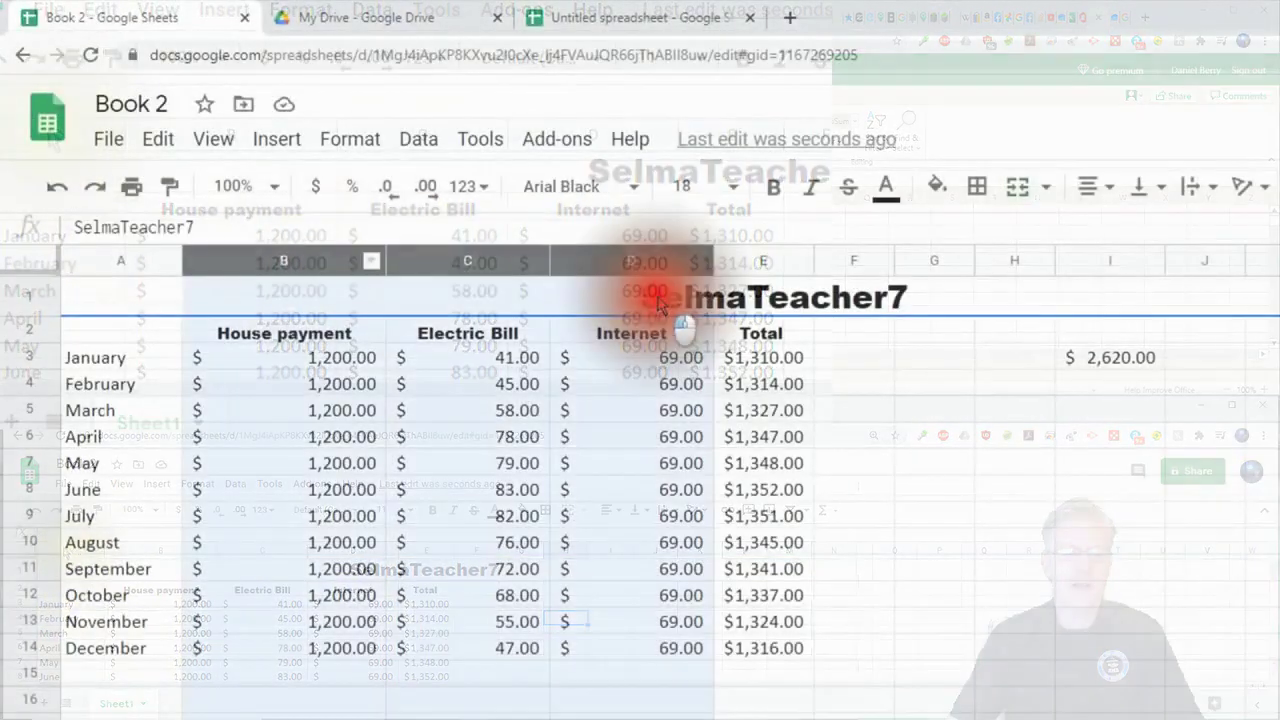
left_click_drag(657, 286, 762, 290)
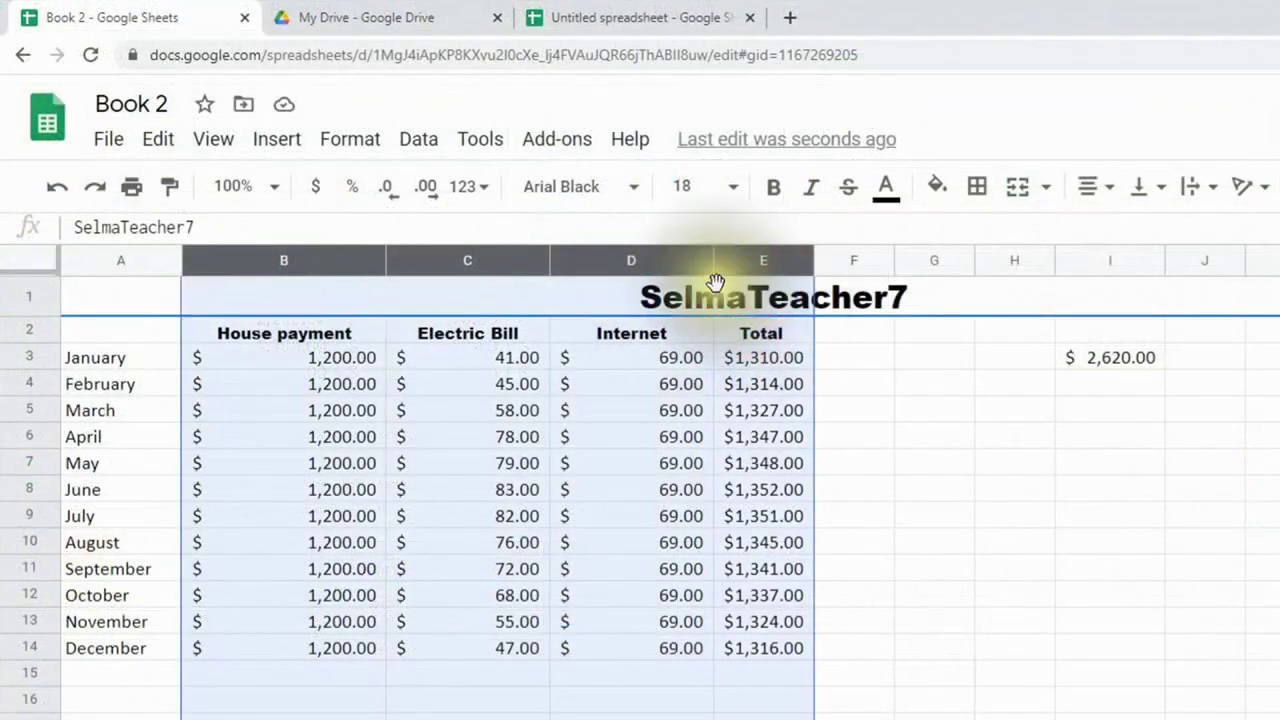
right_click(339, 260)
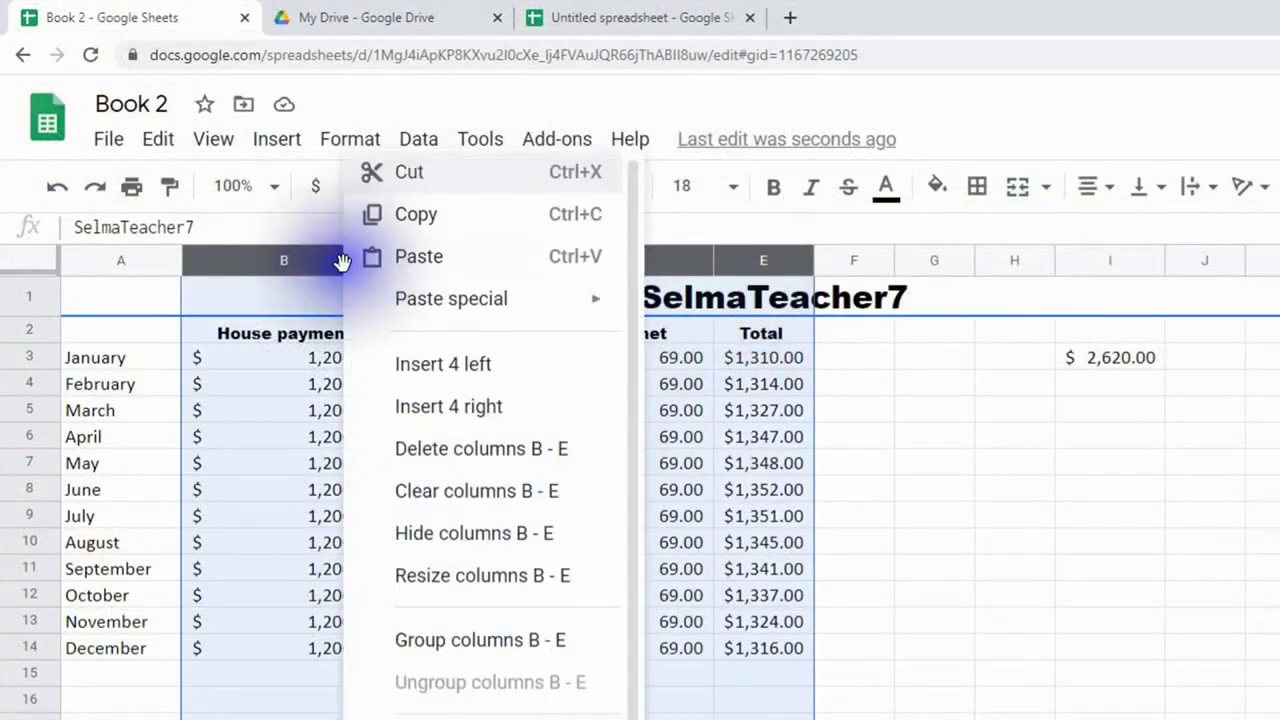
left_click(457, 585)
left_click_drag(966, 460, 366, 271)
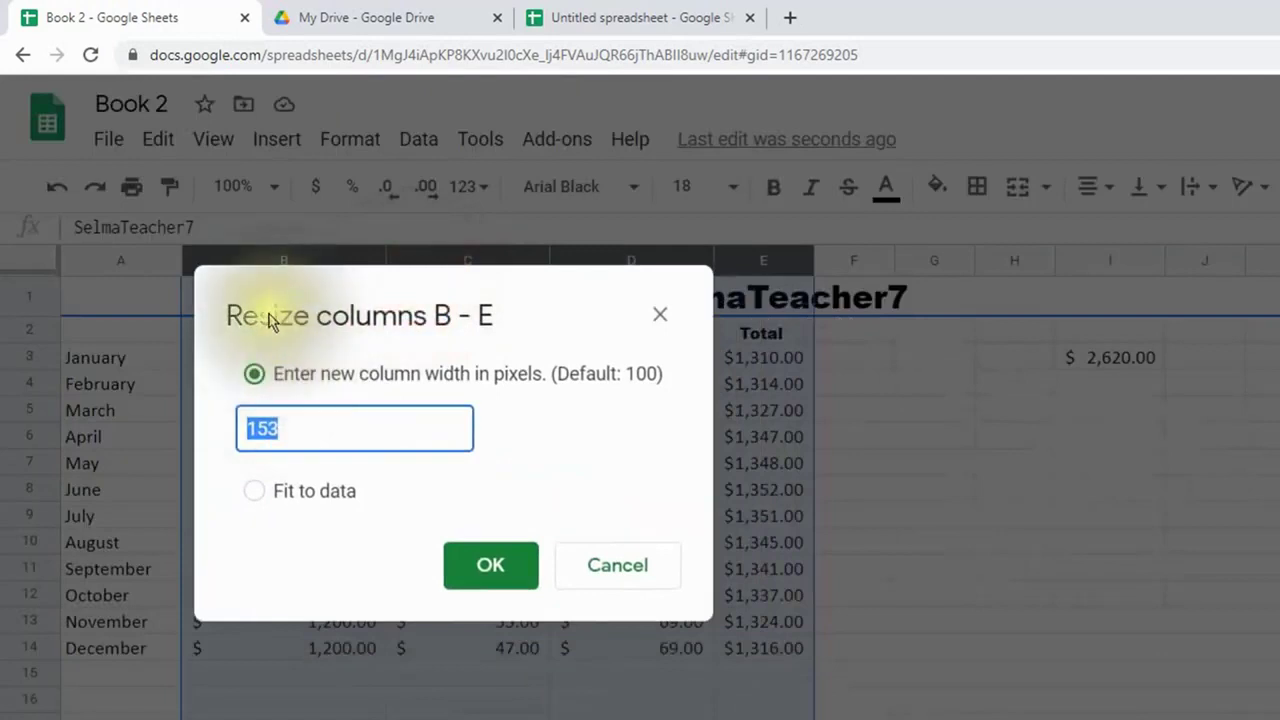
left_click(254, 490)
left_click(492, 566)
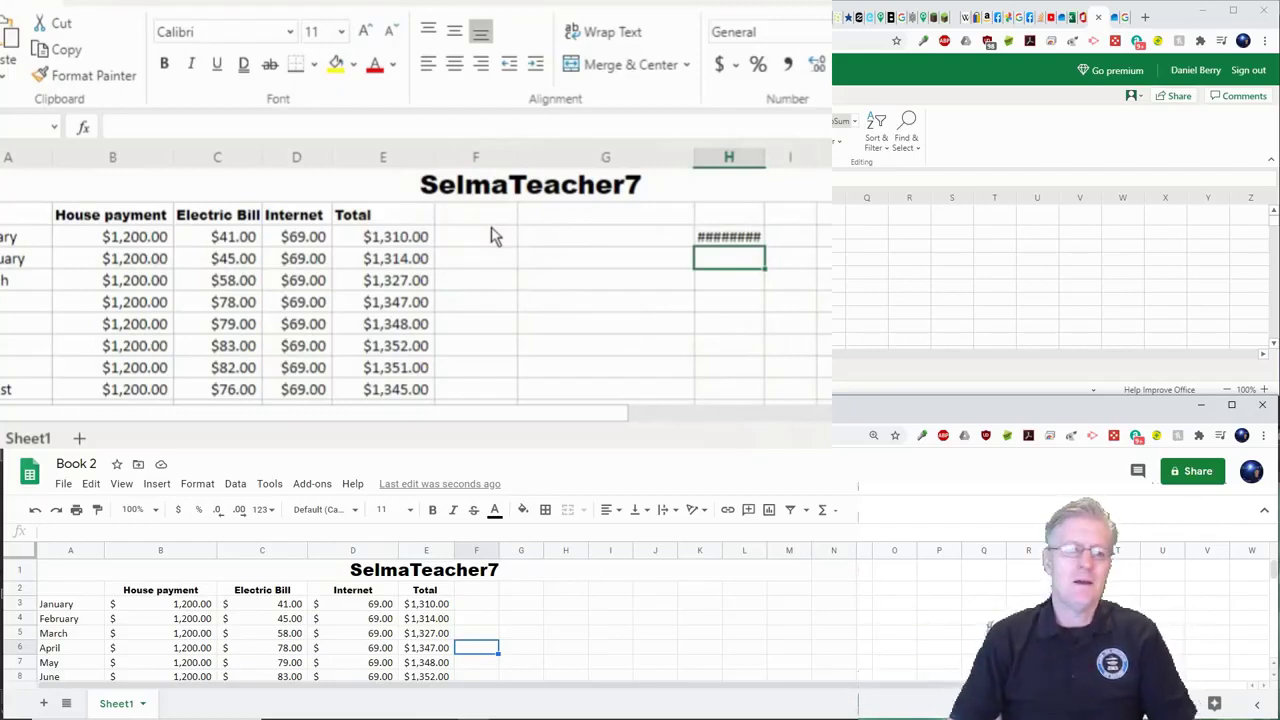
Switch to the Excel sheet, narrow the Total column E until its amounts no longer fit, and open the Column Width setting
left_click_drag(433, 158, 391, 157)
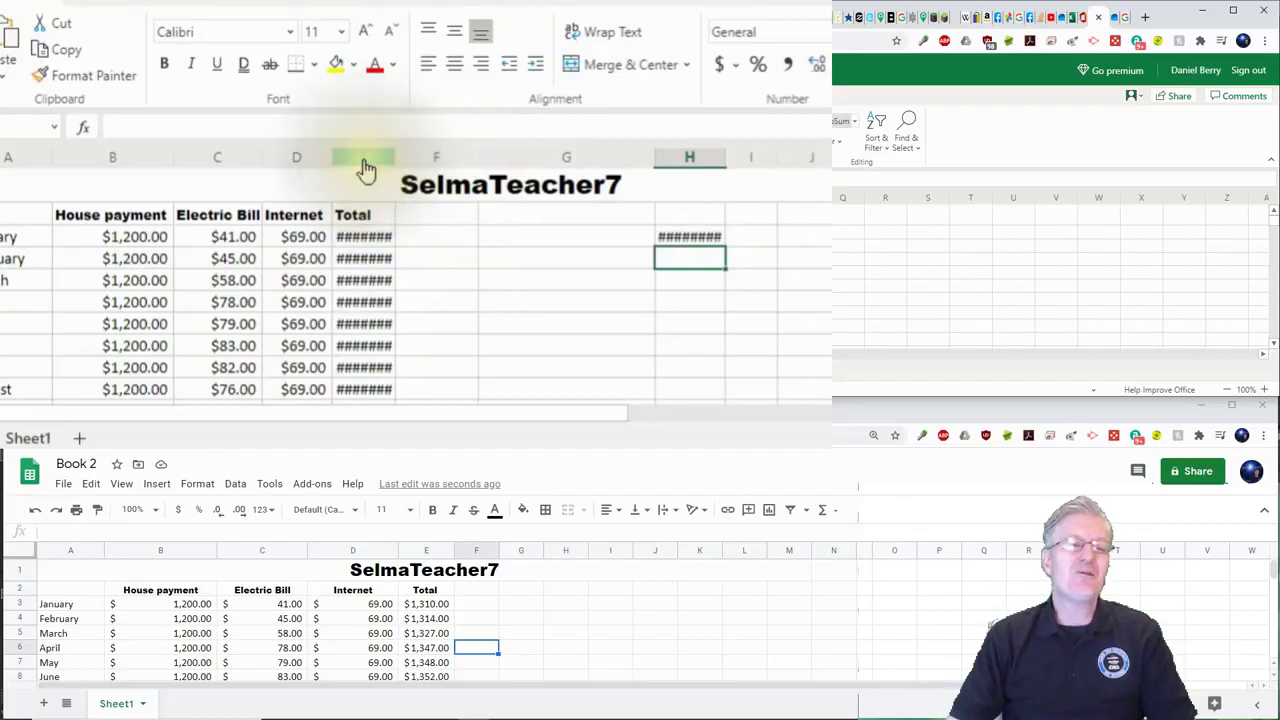
right_click(365, 170)
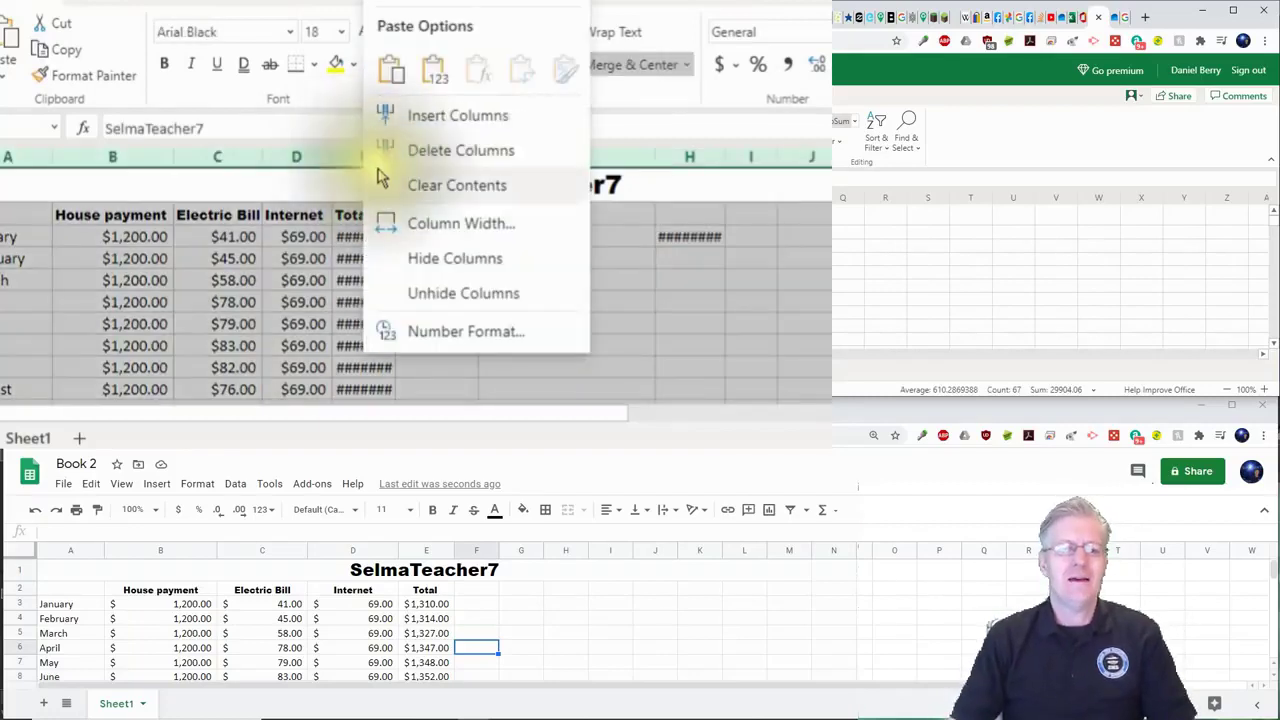
left_click(444, 226)
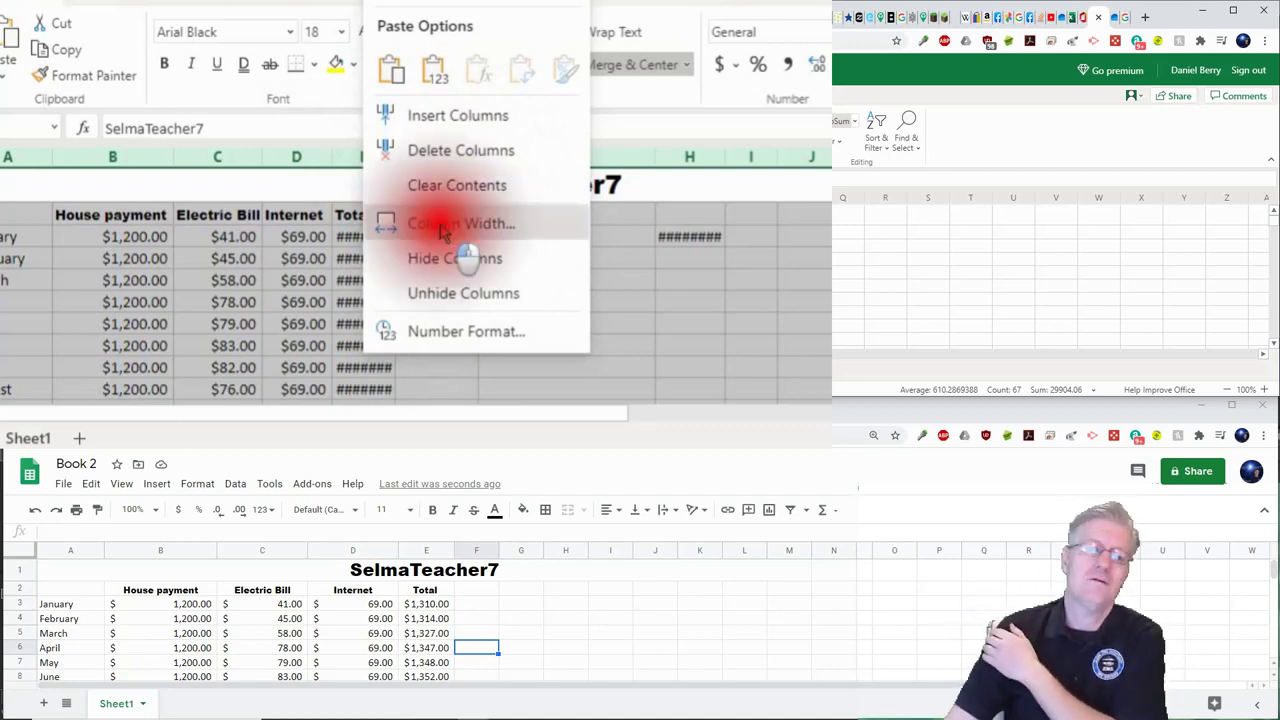
left_click_drag(1000, 113, 659, 133)
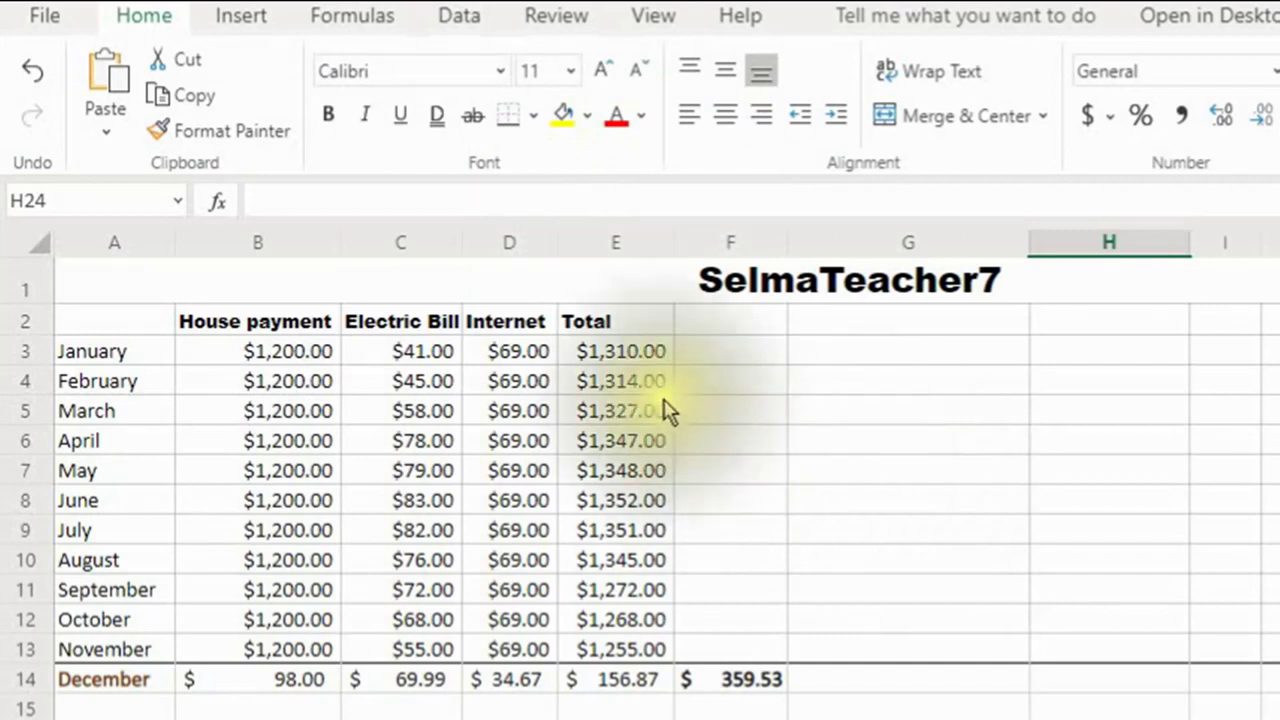
Break January's Total formula in cell E3 by inserting a stray D4 reference, making it =SUM(D4B3:D3)
left_click(608, 351)
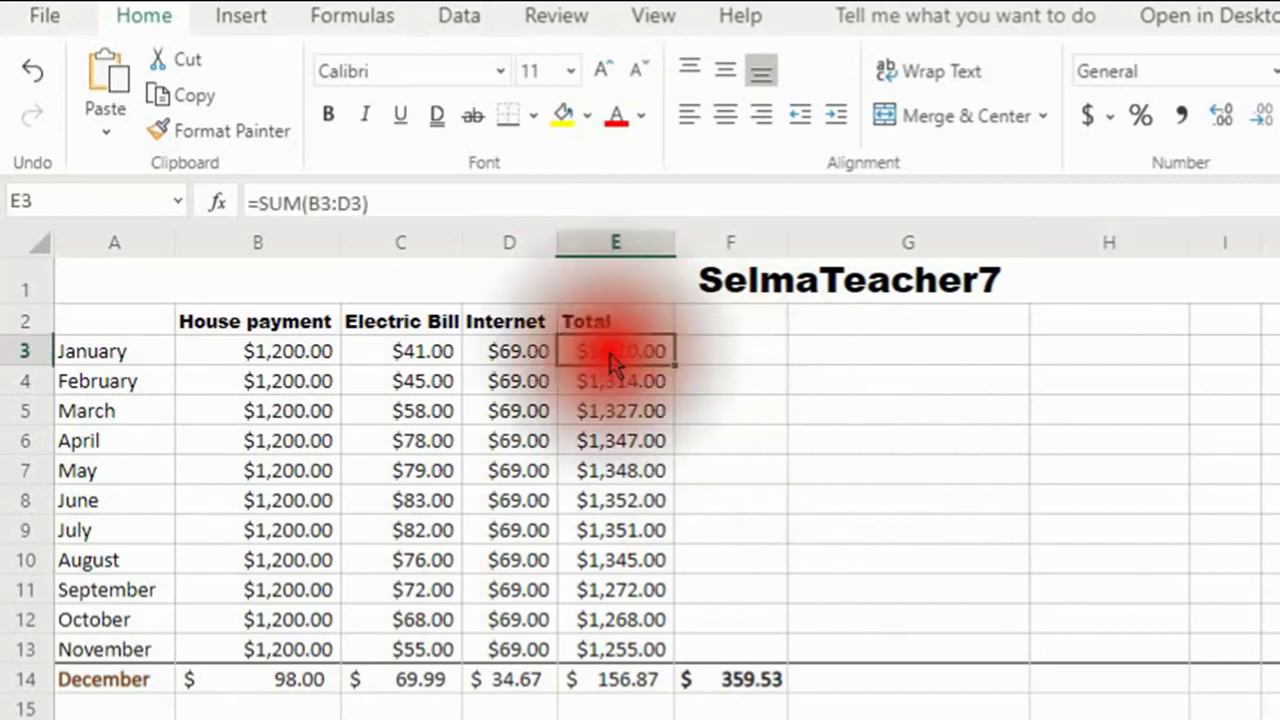
left_click(334, 202)
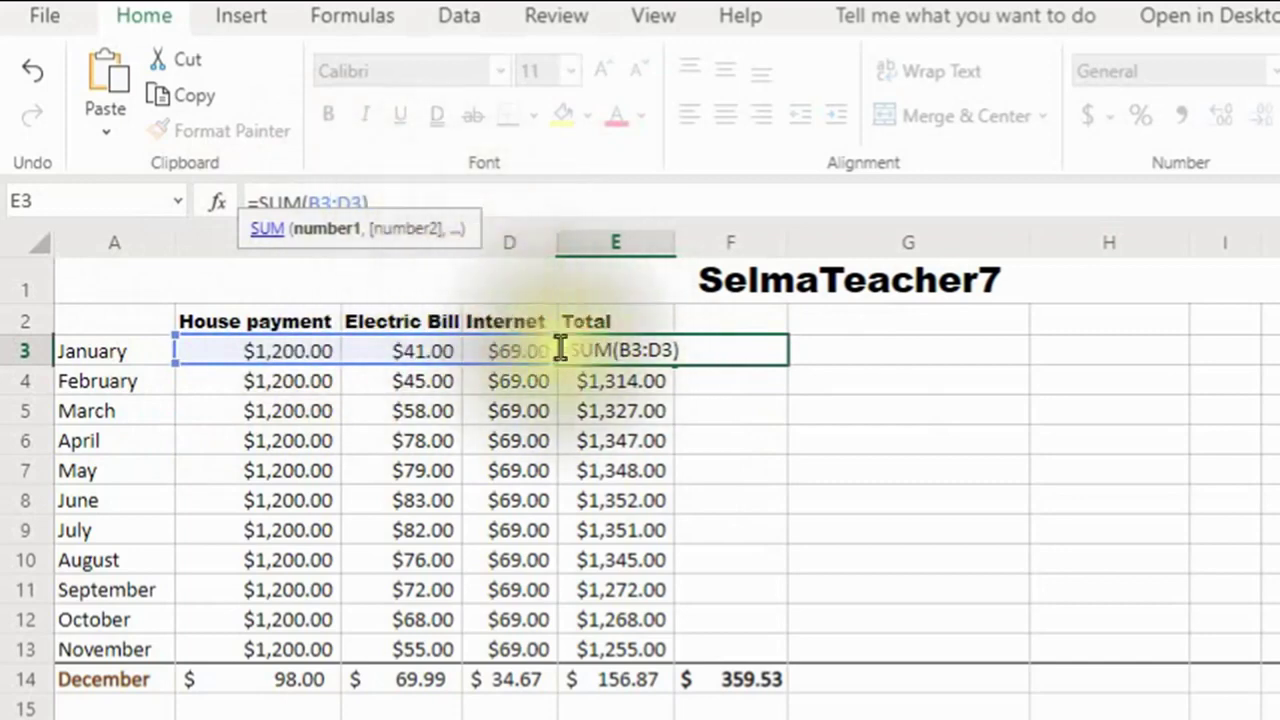
left_click(620, 348)
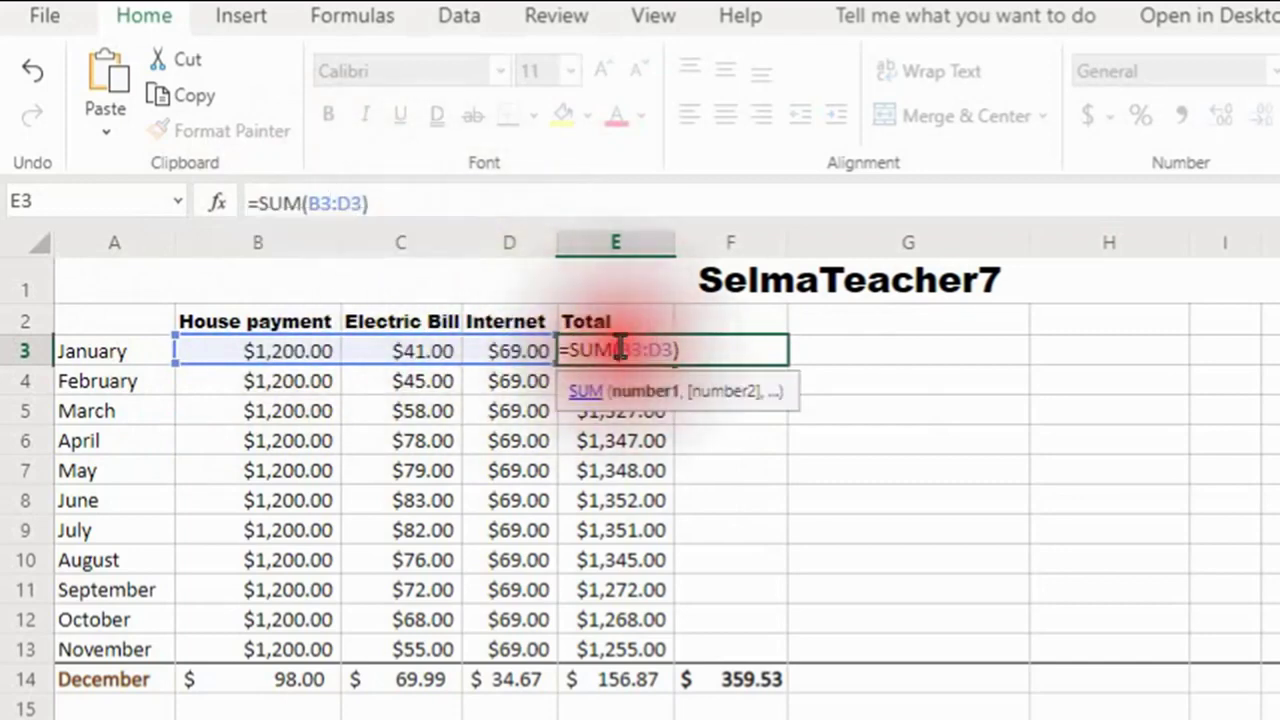
left_click(524, 390)
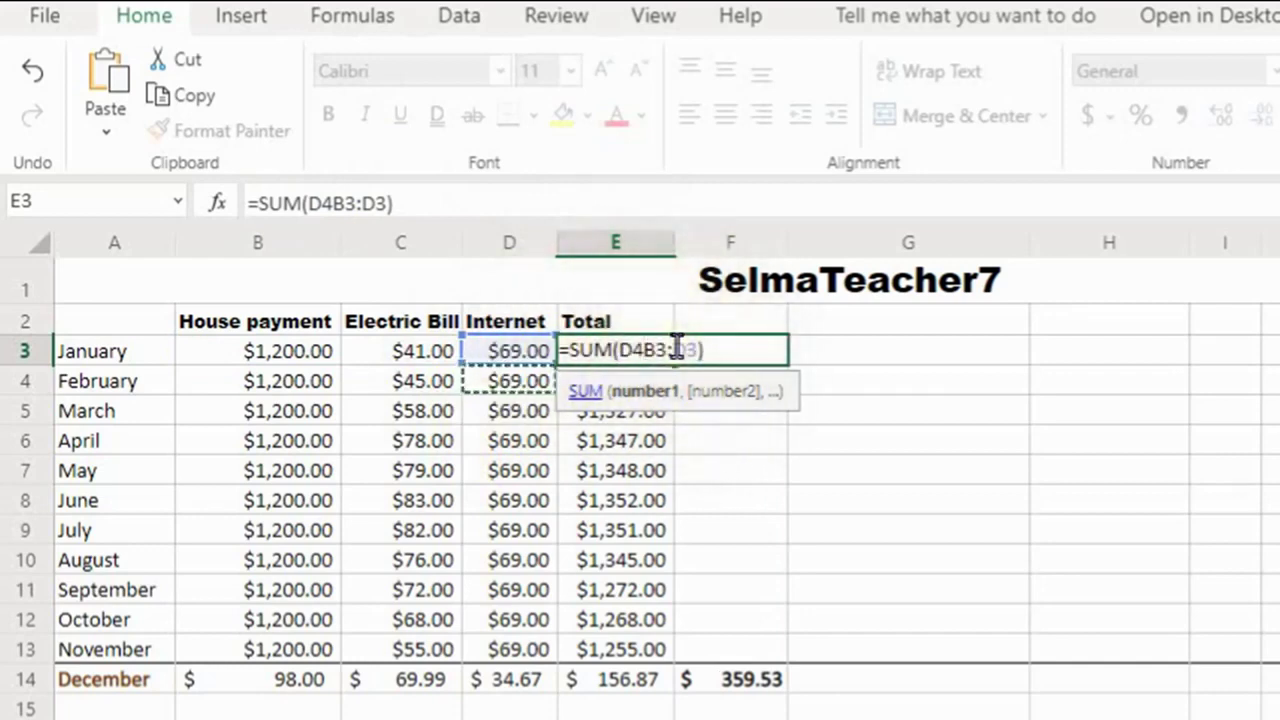
key("Return")
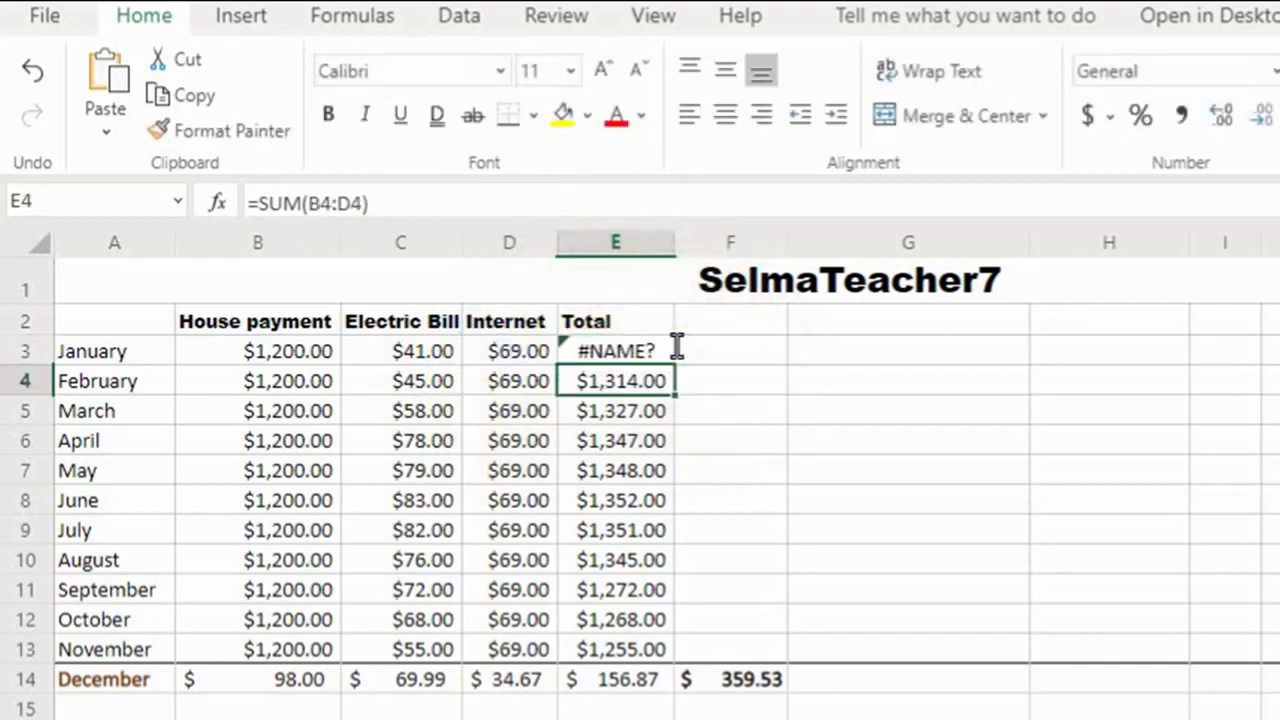
Remove the stray D4 from the formula in cell E3 so it reads =SUM(B3:D3)
left_click(619, 354)
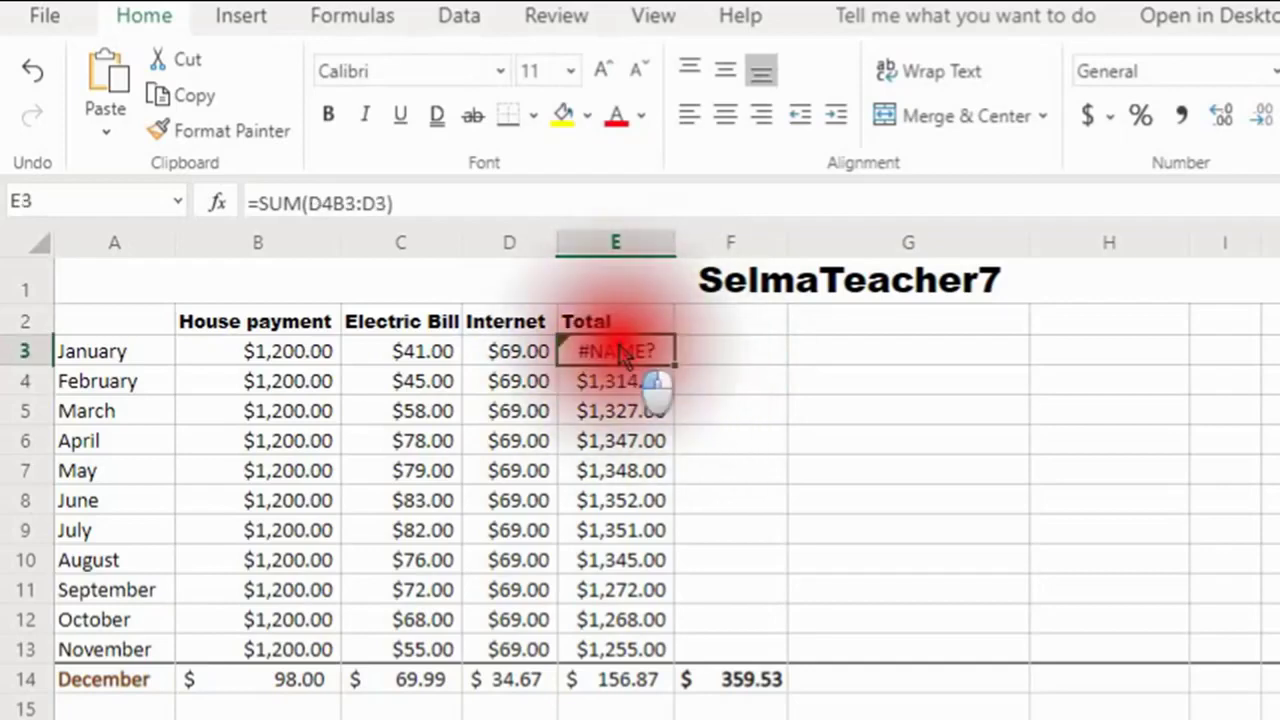
left_click(333, 203)
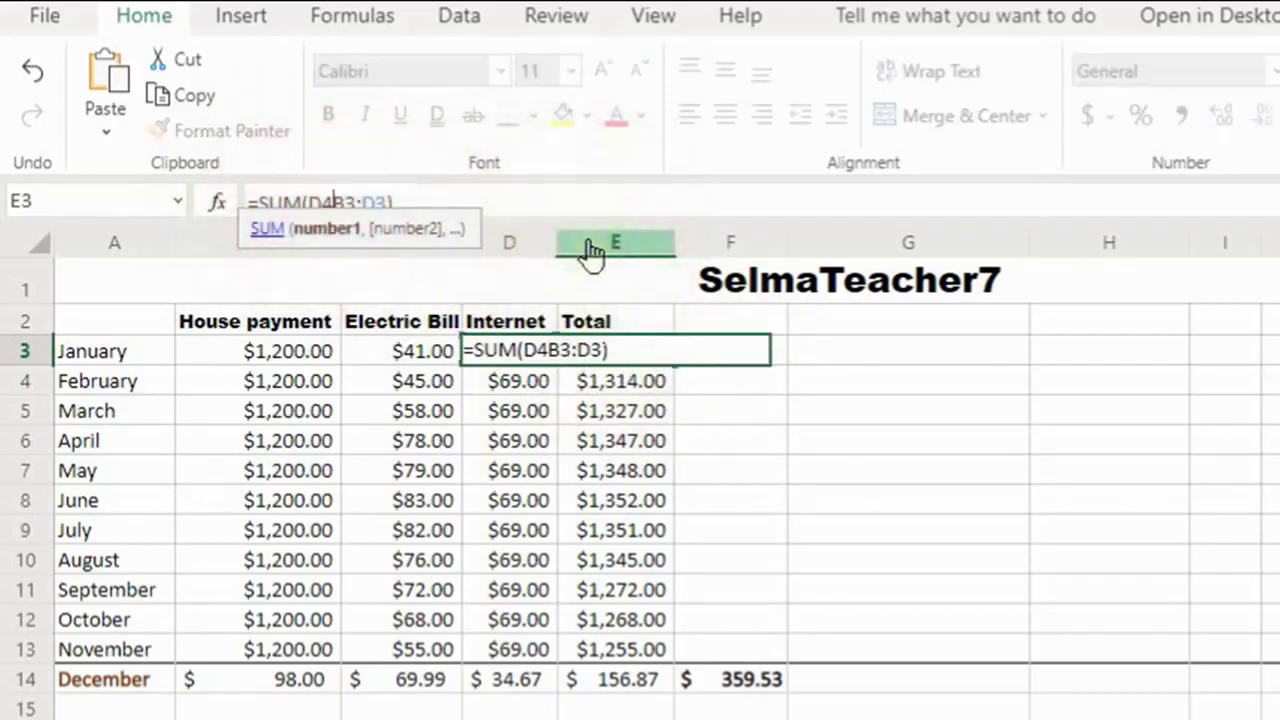
key("BackSpace")
key("BackSpace")
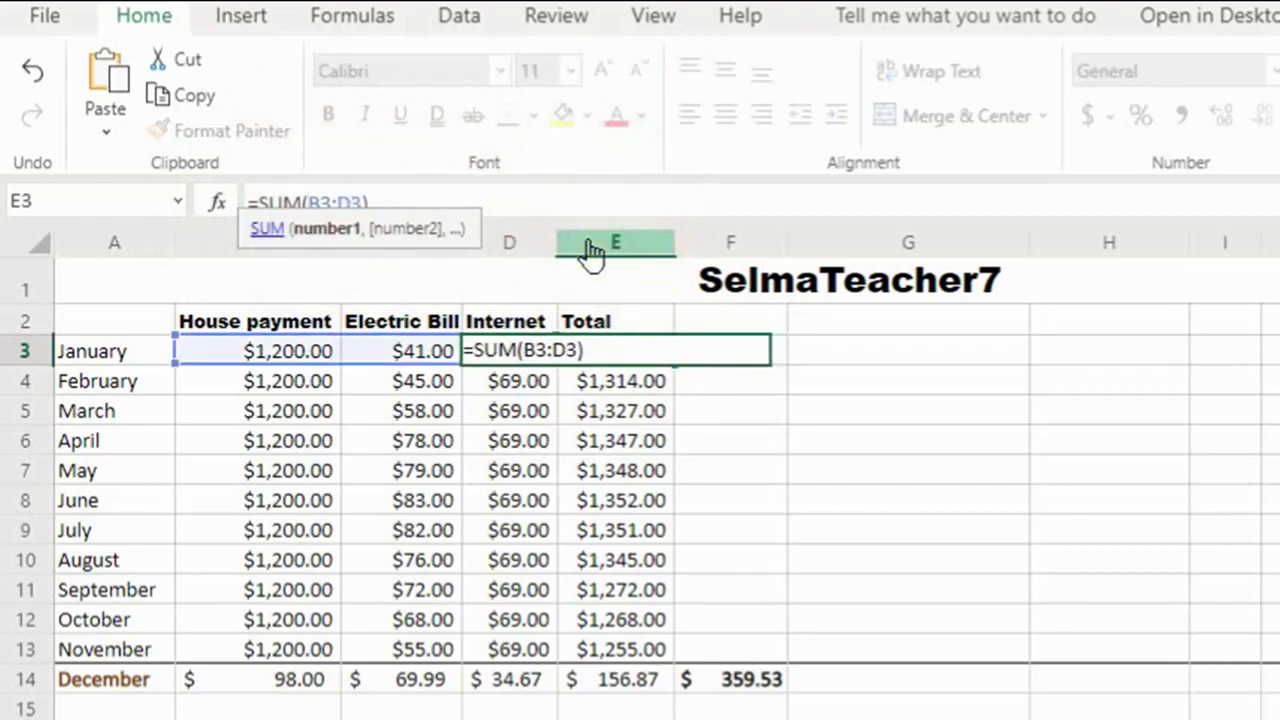
key("Return")
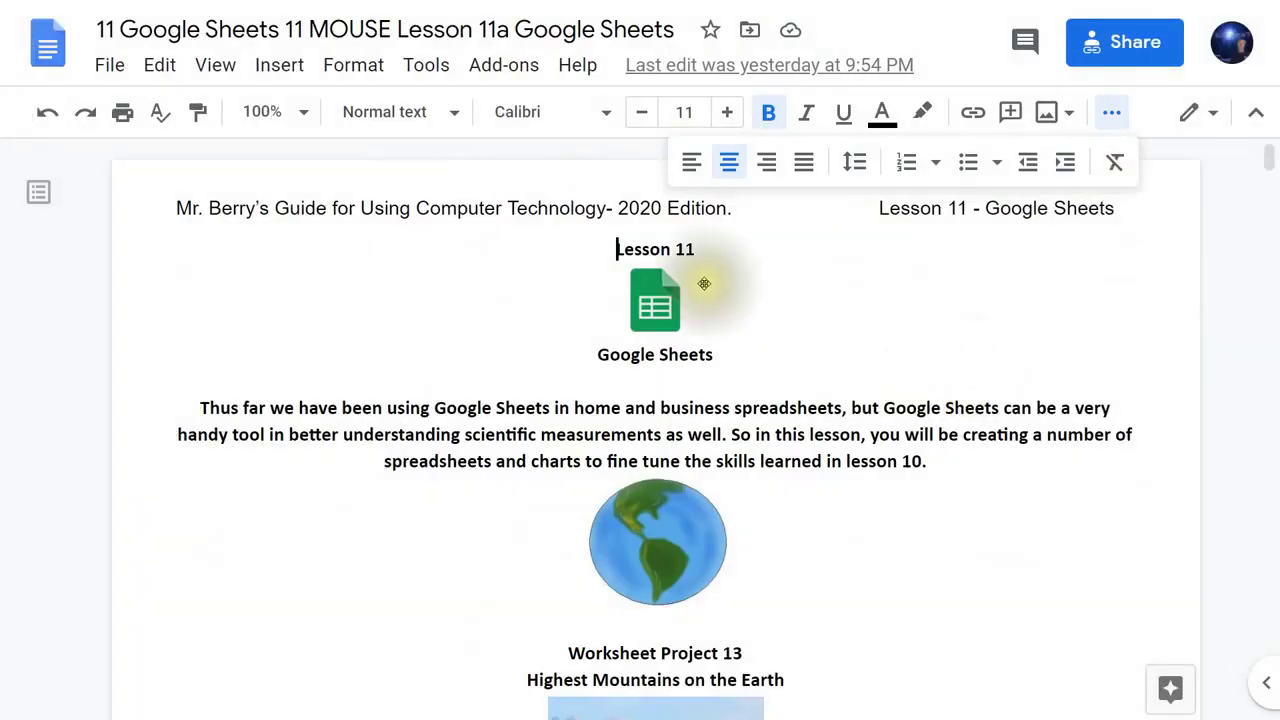
Show the Lesson 11 Google Docs document in full screen and read the opening instructions of Worksheet Project 13, Highest Mountains on the Earth
left_click(213, 64)
left_click(265, 413)
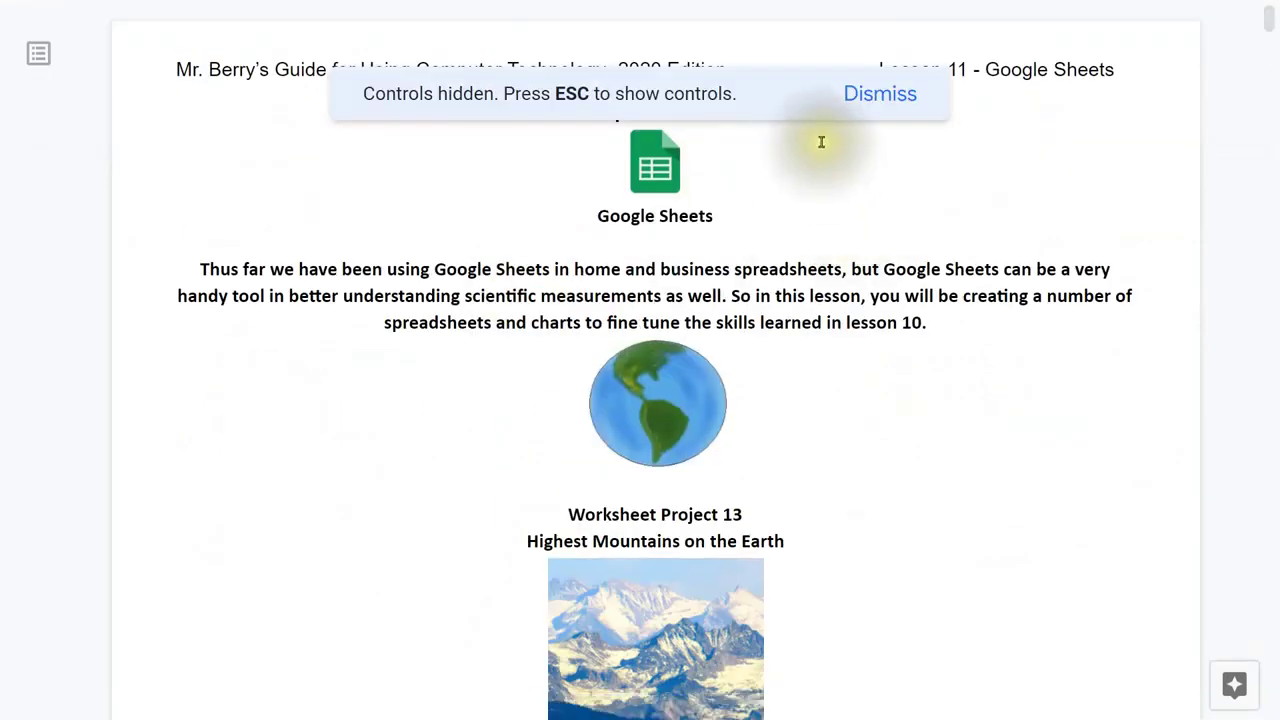
scroll(890, 308, "down", 2)
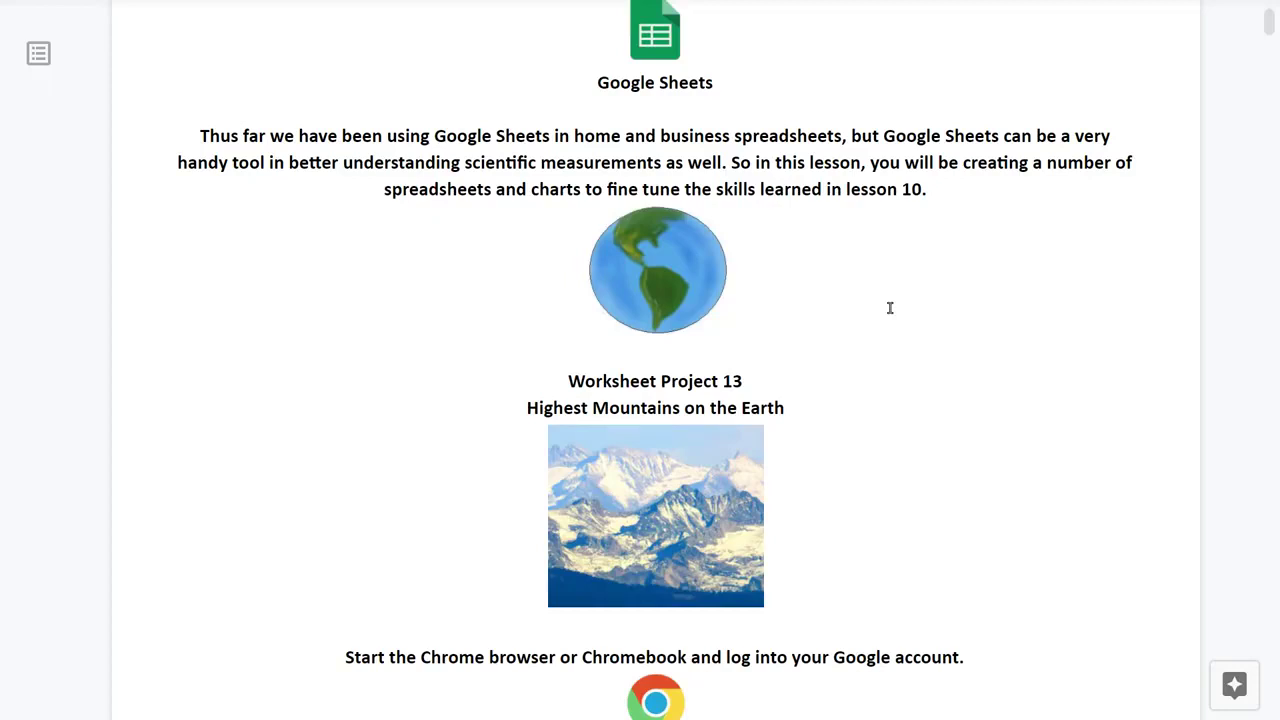
left_click(886, 329)
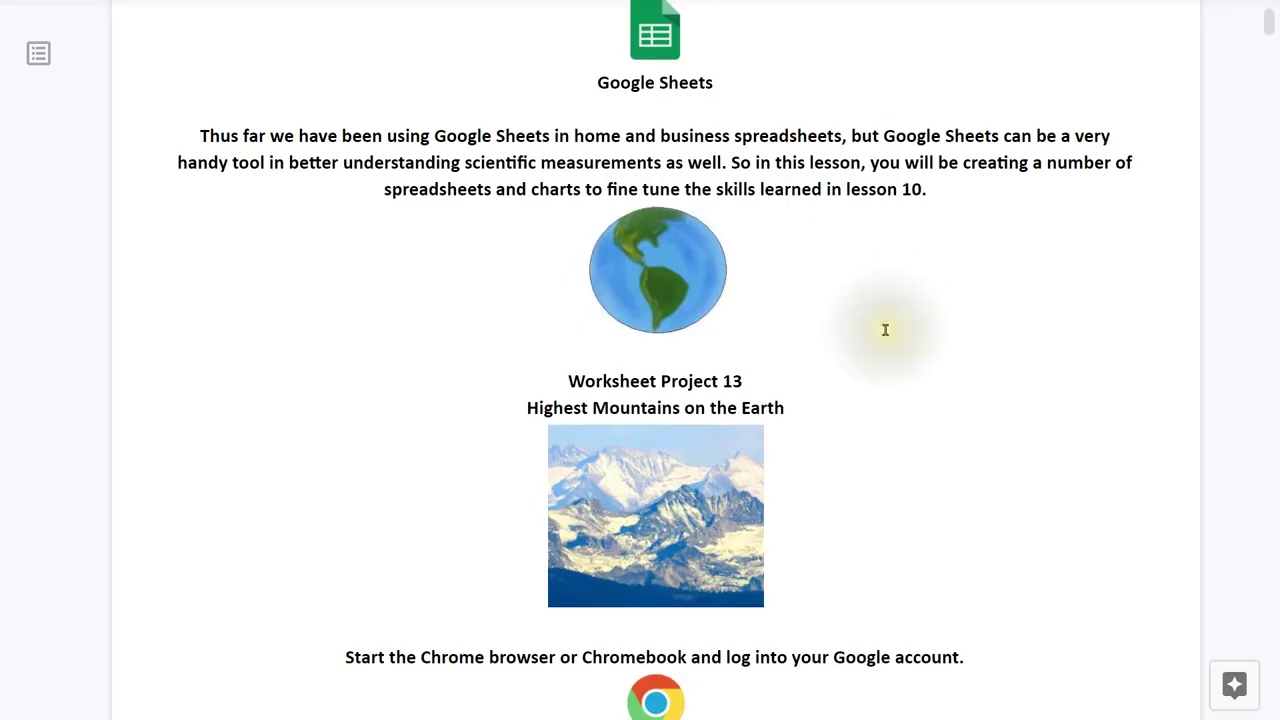
scroll(885, 330, "down", 2)
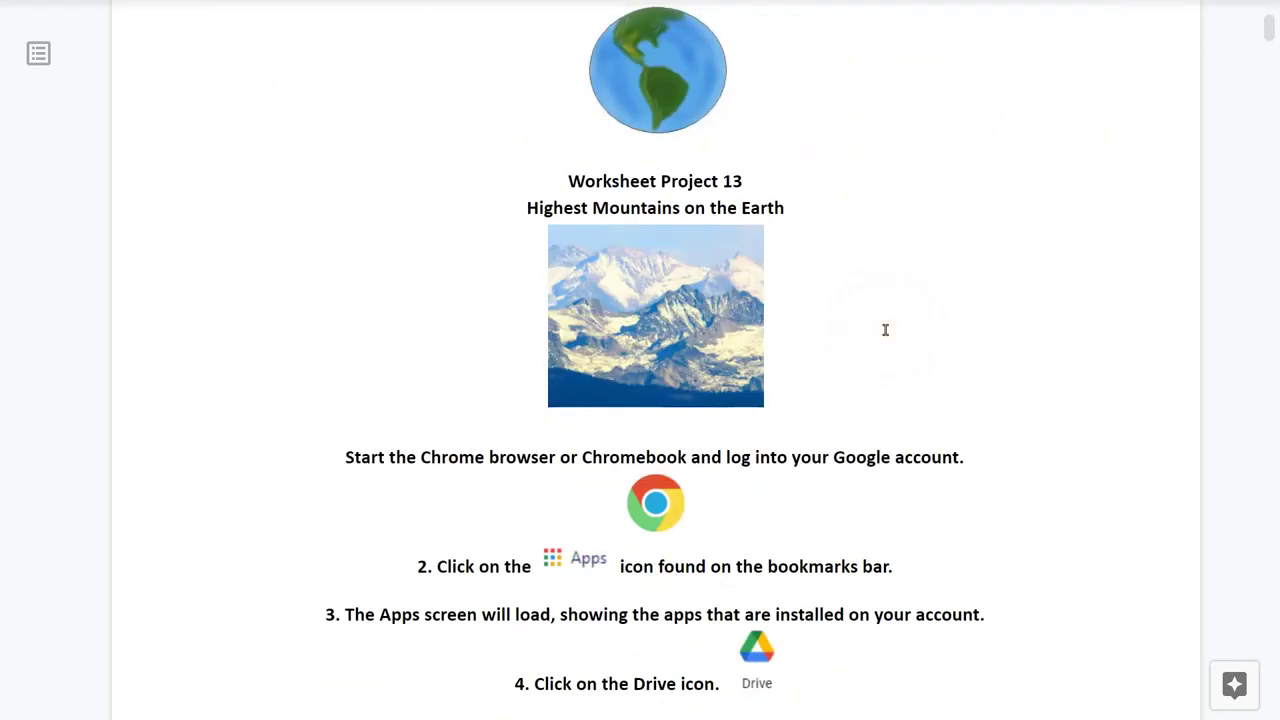
left_click(885, 330)
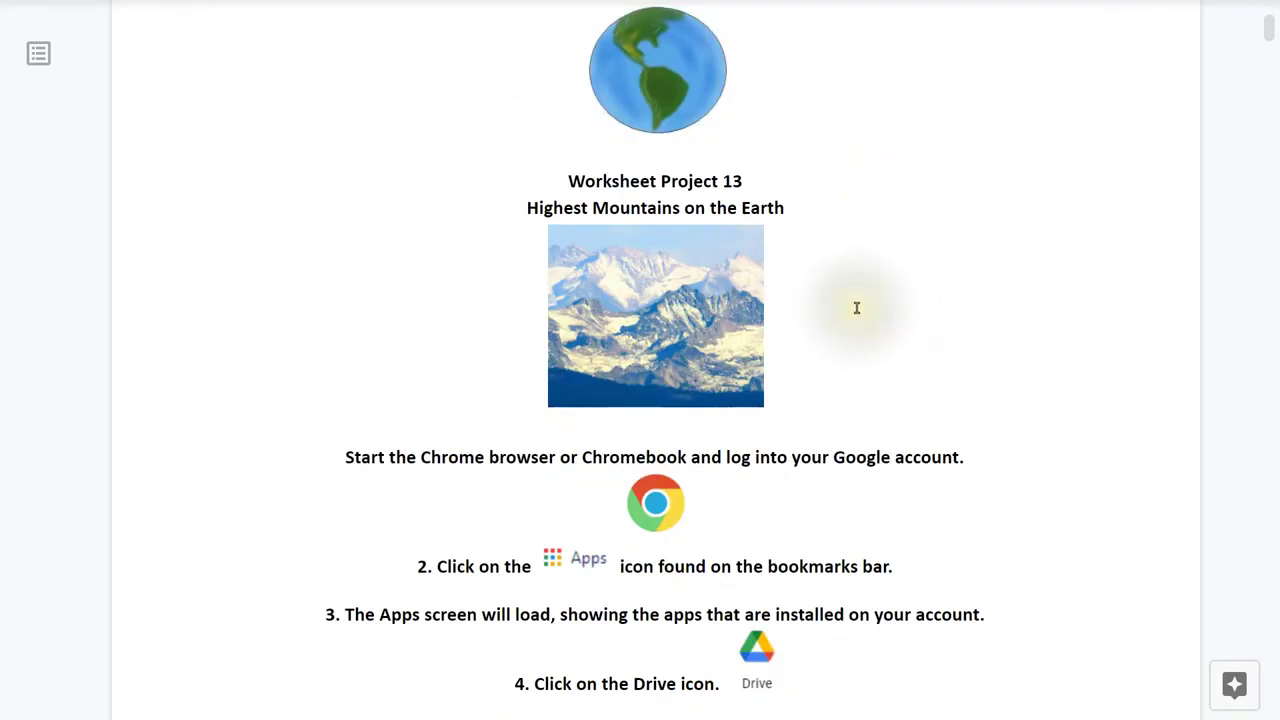
scroll(855, 306, "down", 3)
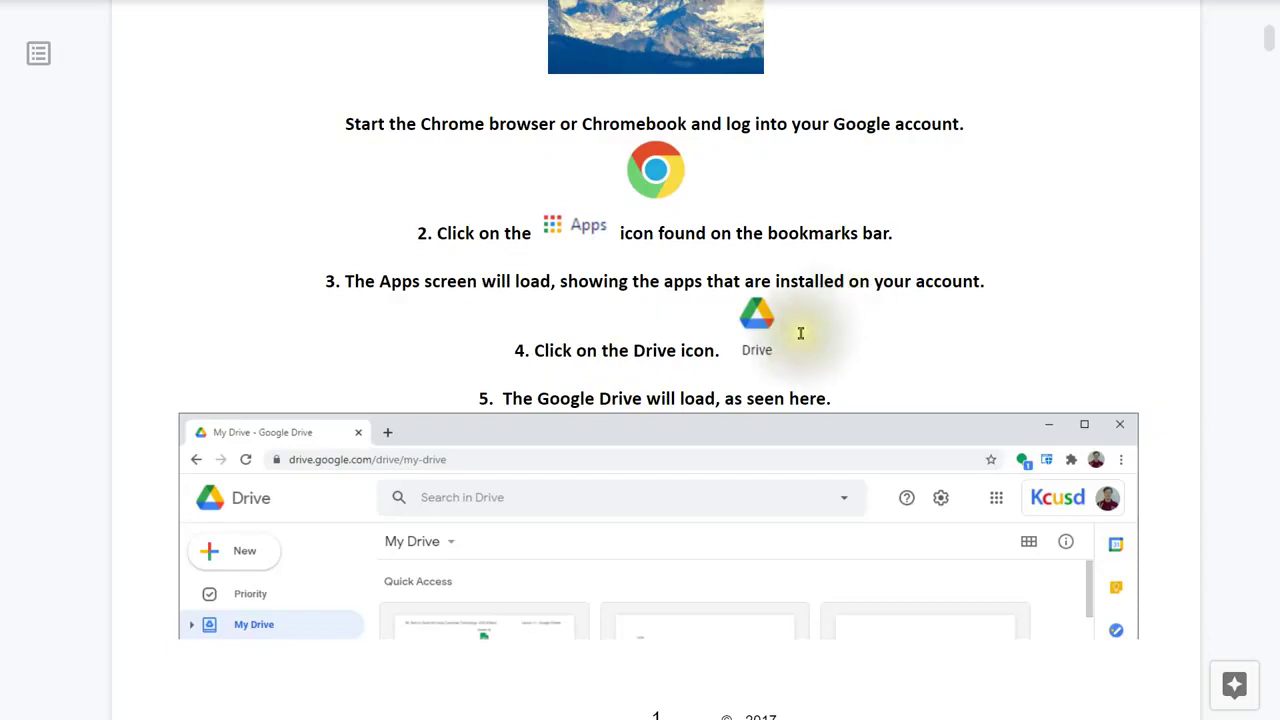
scroll(926, 366, "down", 2)
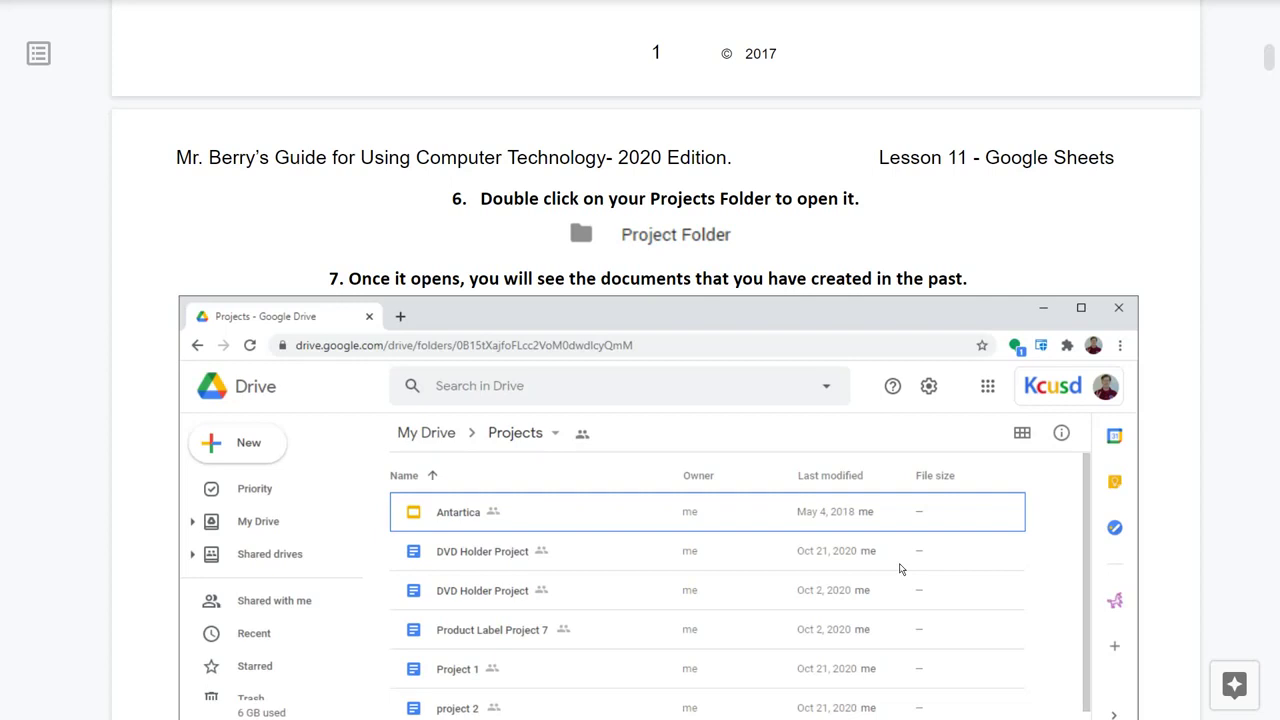
Read the lesson's instructions on creating a Google Sheets file, titling it Project 13 Highest Mountains, and merging and centering row 1 from A to H
scroll(899, 569, "down", 3)
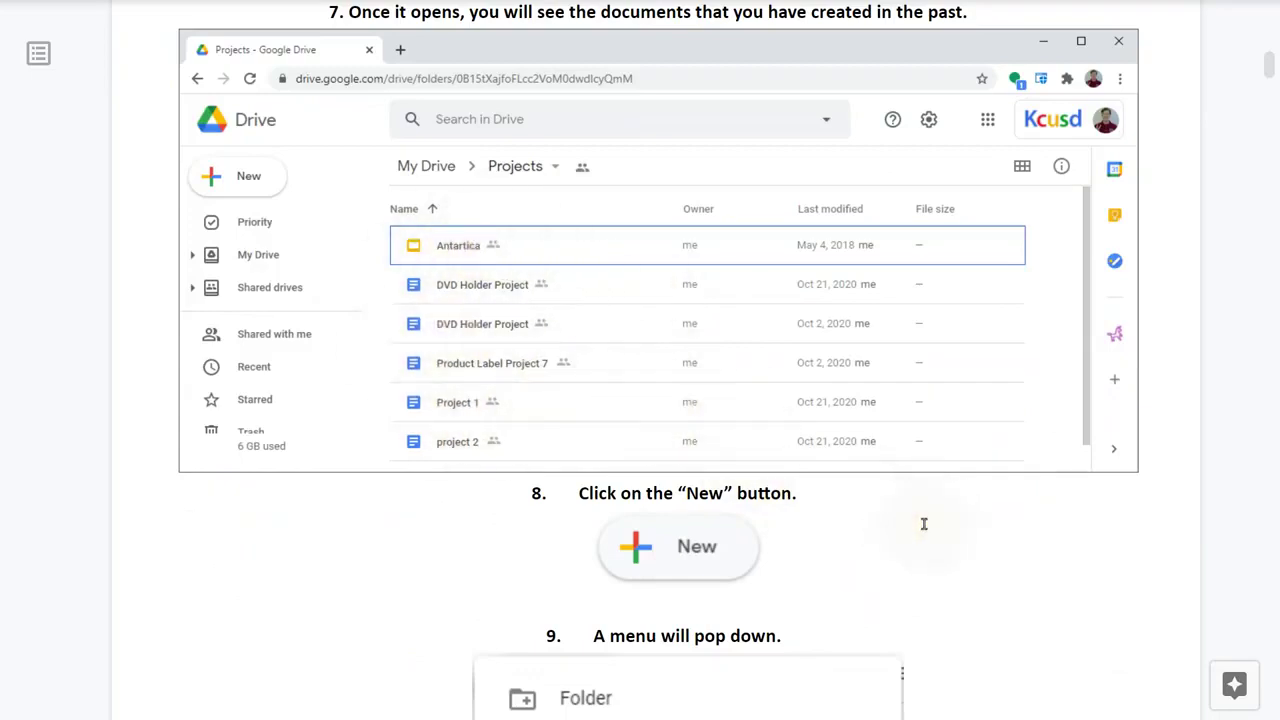
scroll(924, 524, "down", 3)
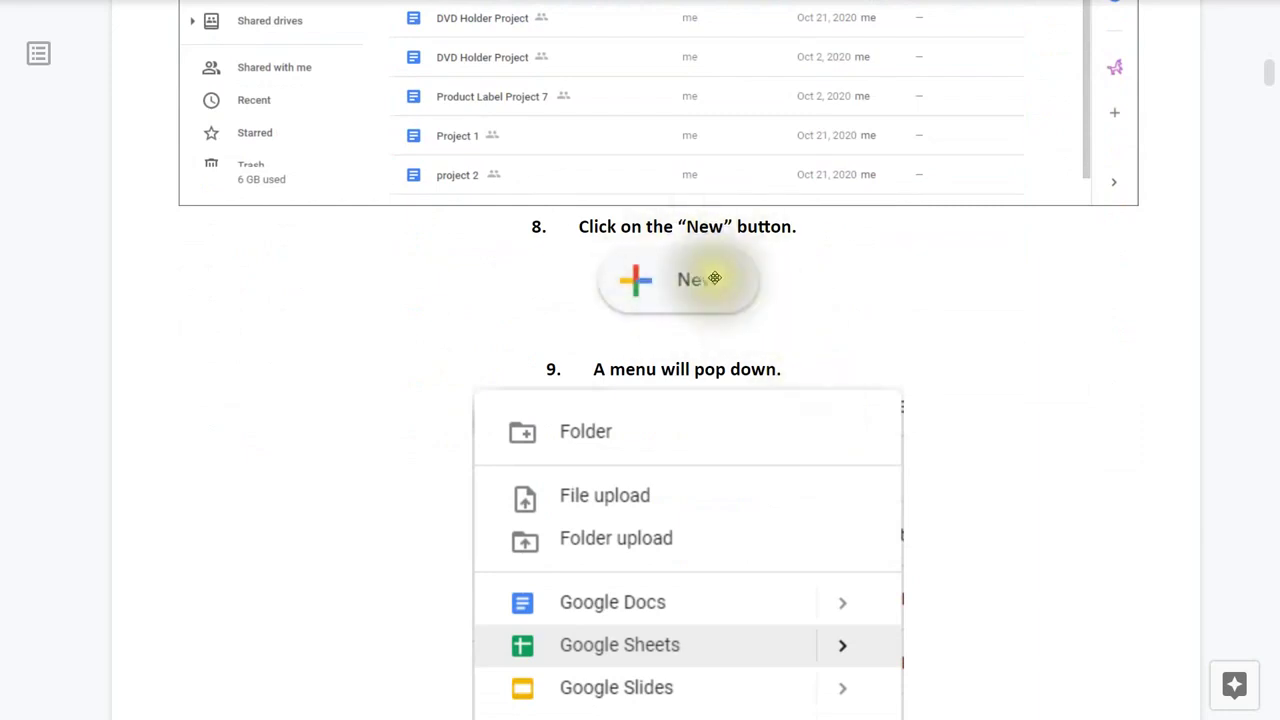
scroll(993, 404, "down", 3)
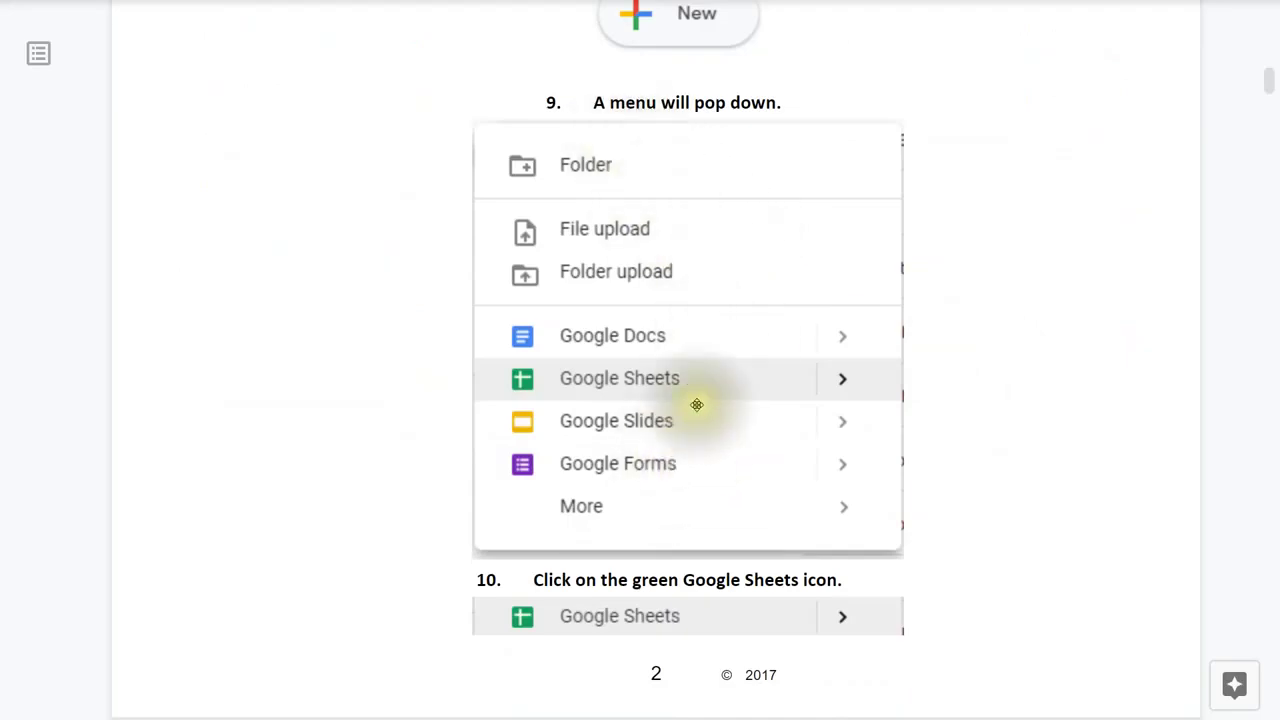
scroll(984, 441, "down", 3)
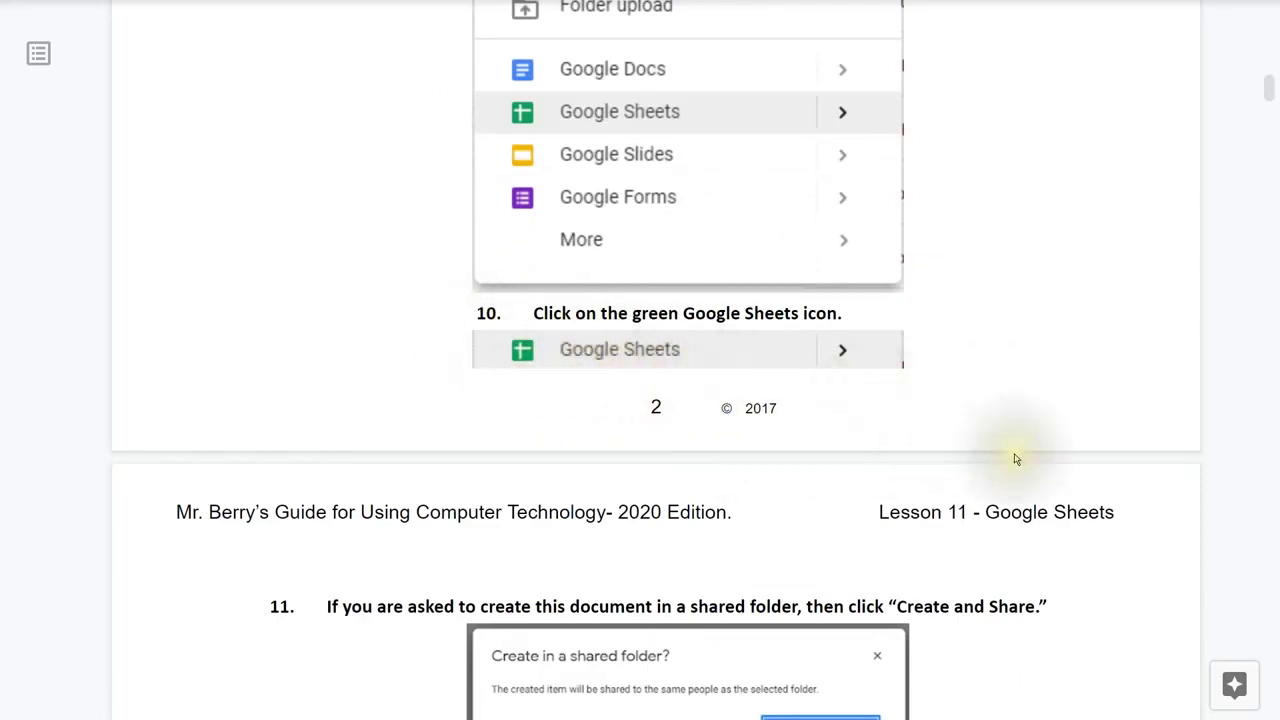
scroll(1015, 458, "down", 2)
scroll(1015, 458, "down", 3)
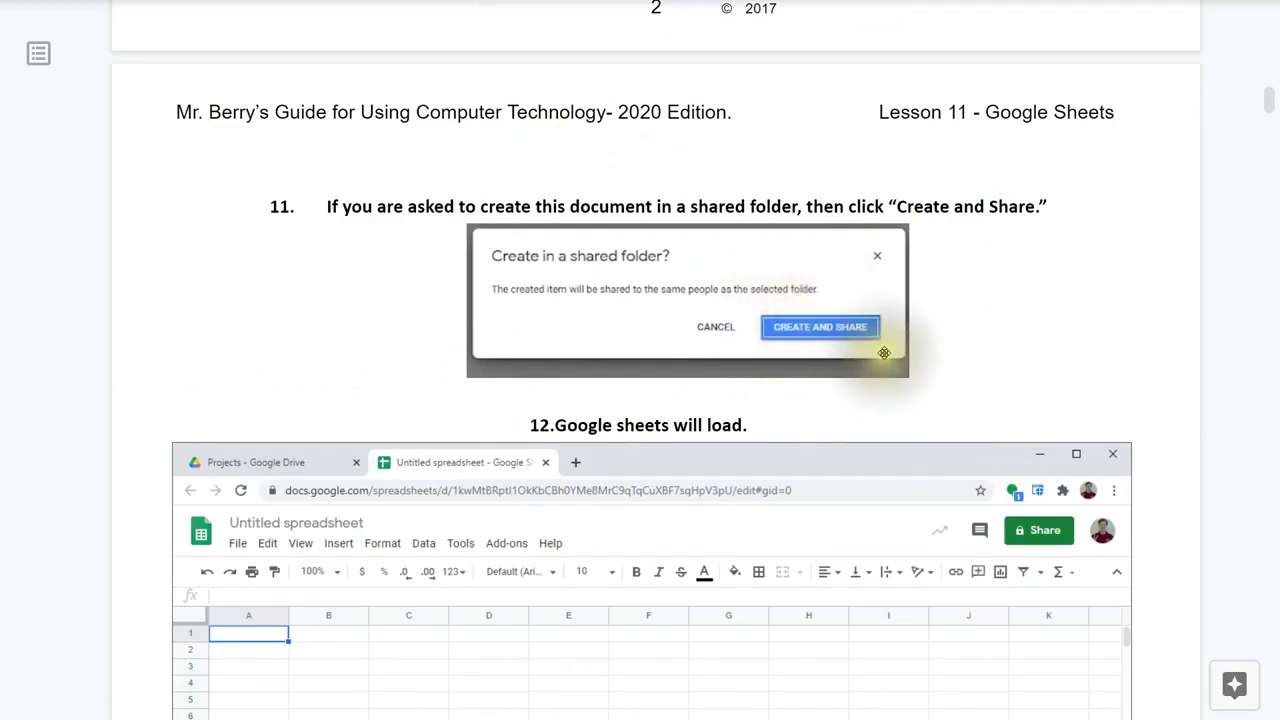
scroll(1006, 398, "down", 2)
scroll(1006, 398, "down", 1)
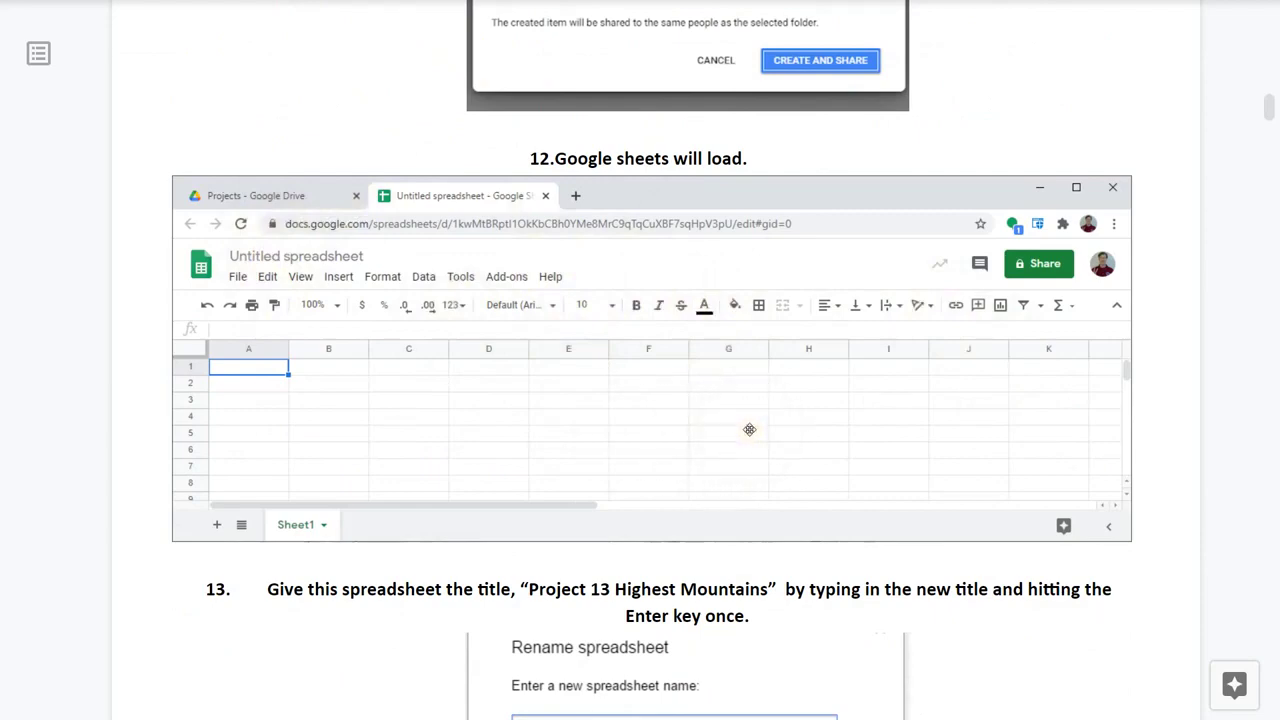
scroll(749, 429, "down", 4)
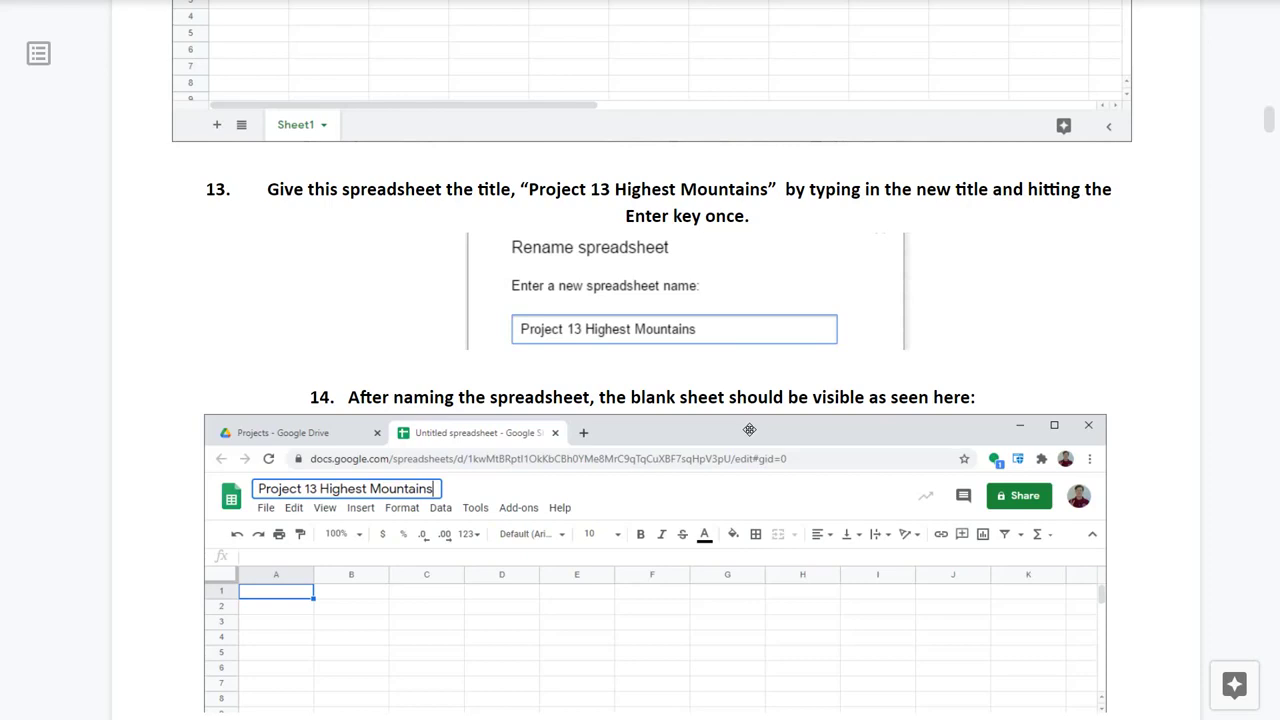
scroll(749, 429, "down", 3)
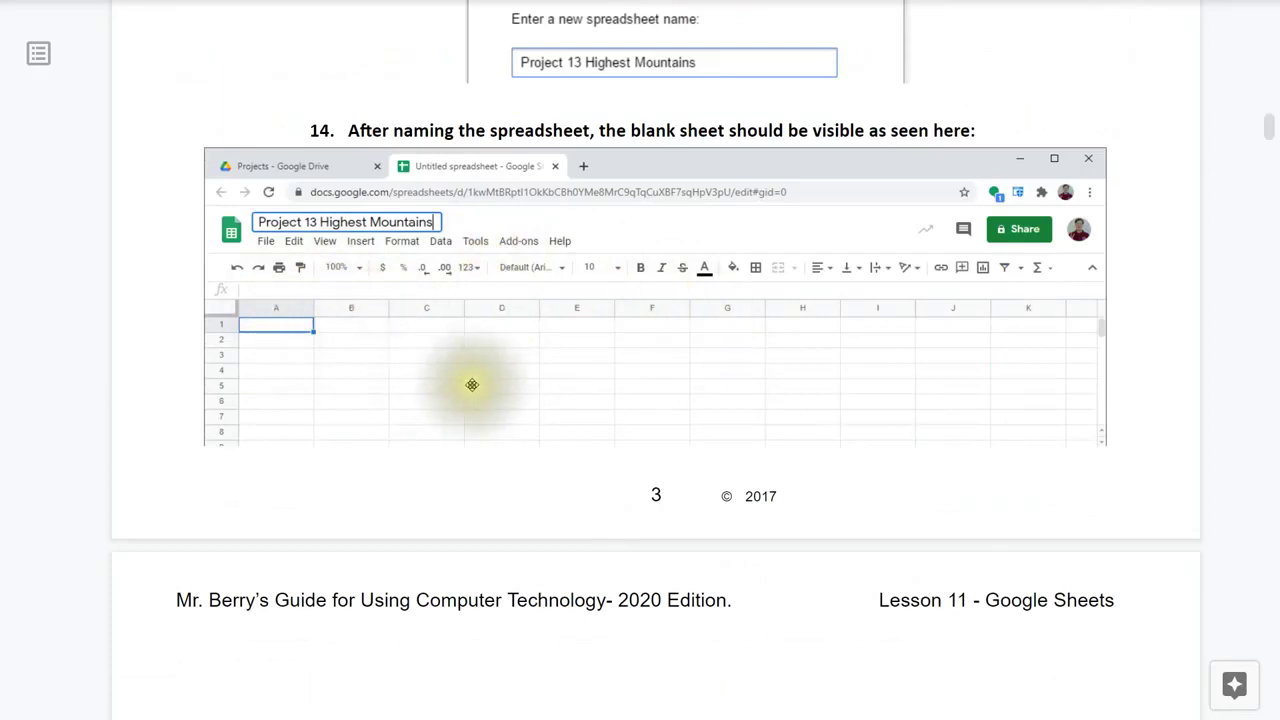
scroll(608, 419, "down", 5)
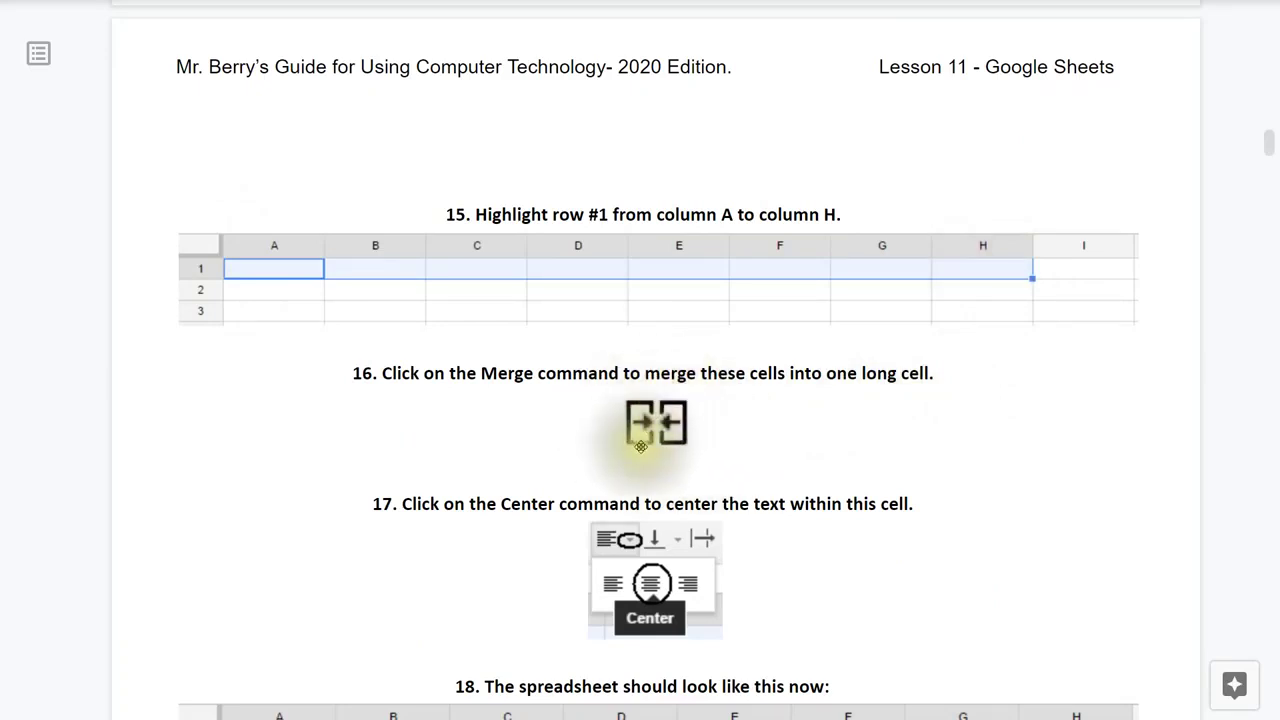
scroll(945, 522, "down", 4)
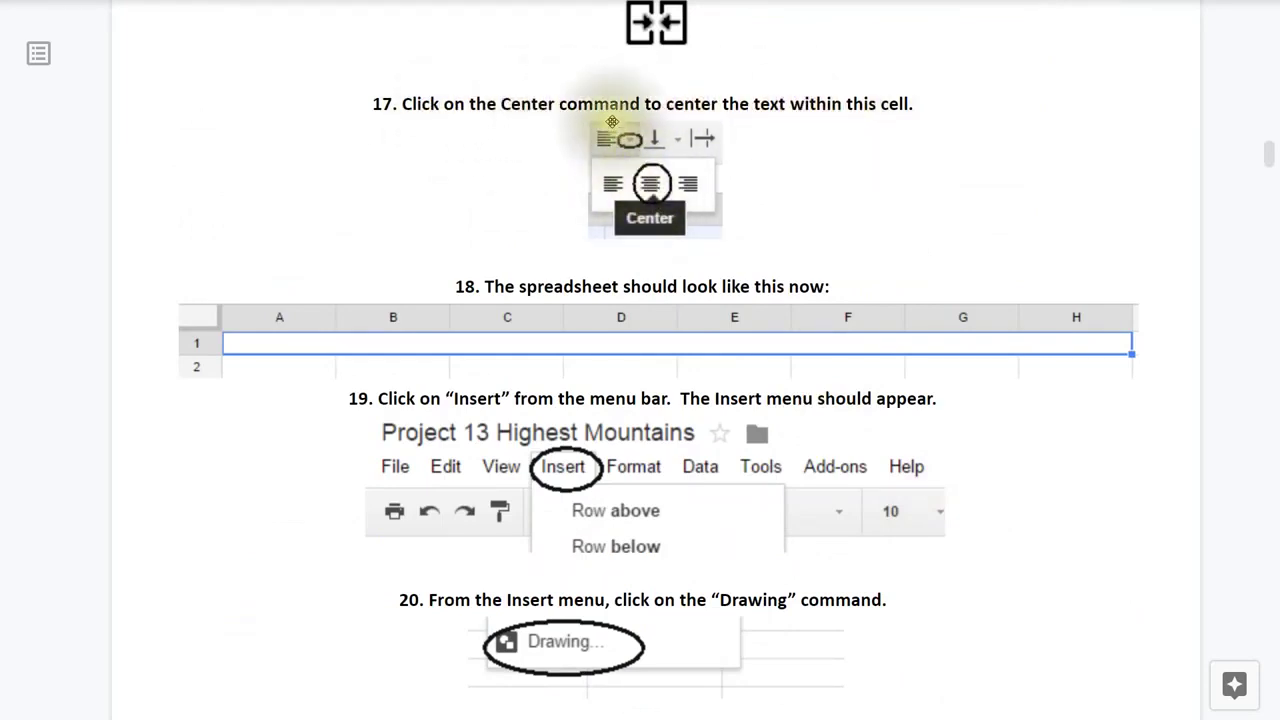
Read the lesson's instructions on opening the Insert Drawing window in the spreadsheet and choosing Word Art from its actions
scroll(903, 244, "down", 3)
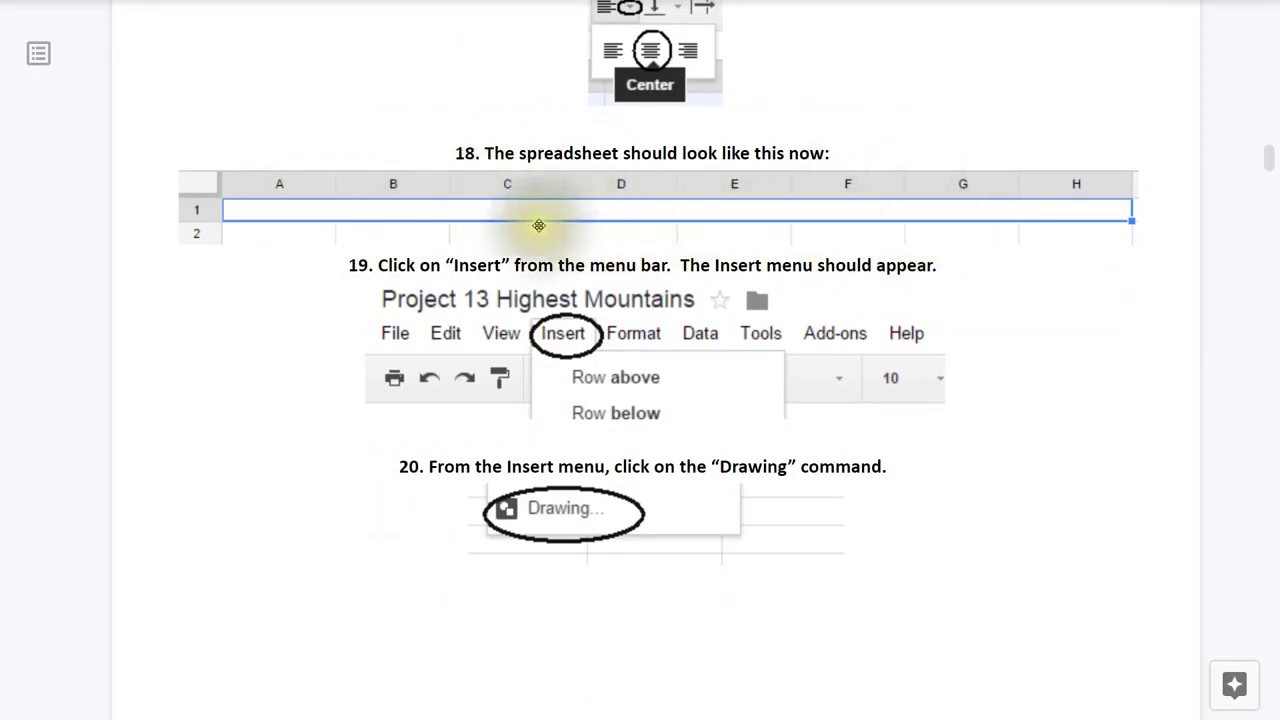
scroll(1066, 318, "down", 1)
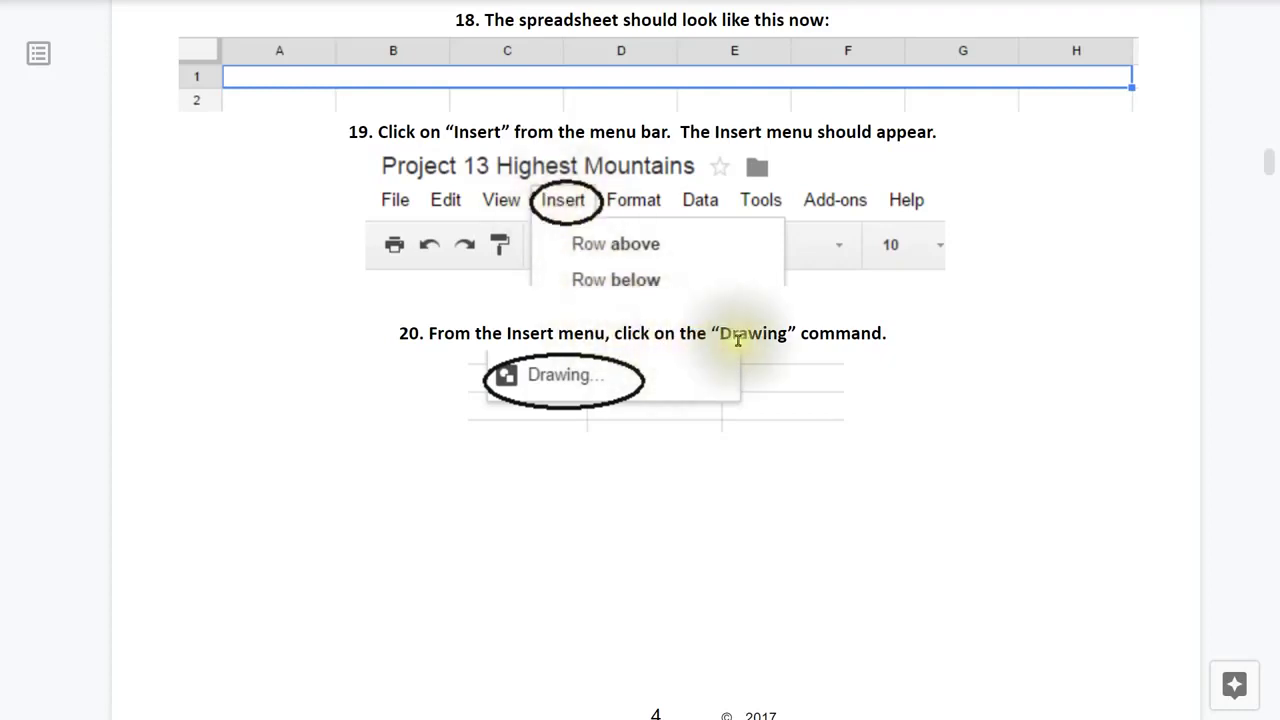
scroll(857, 414, "down", 3)
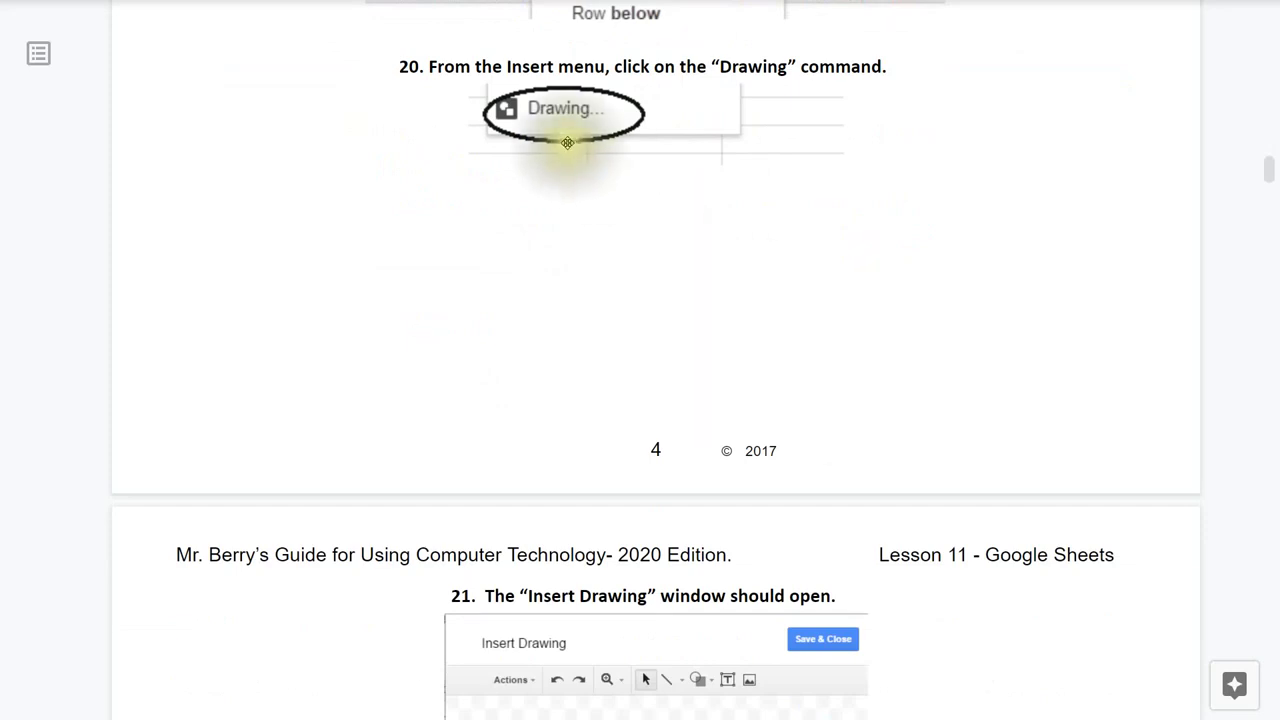
scroll(840, 557, "down", 4)
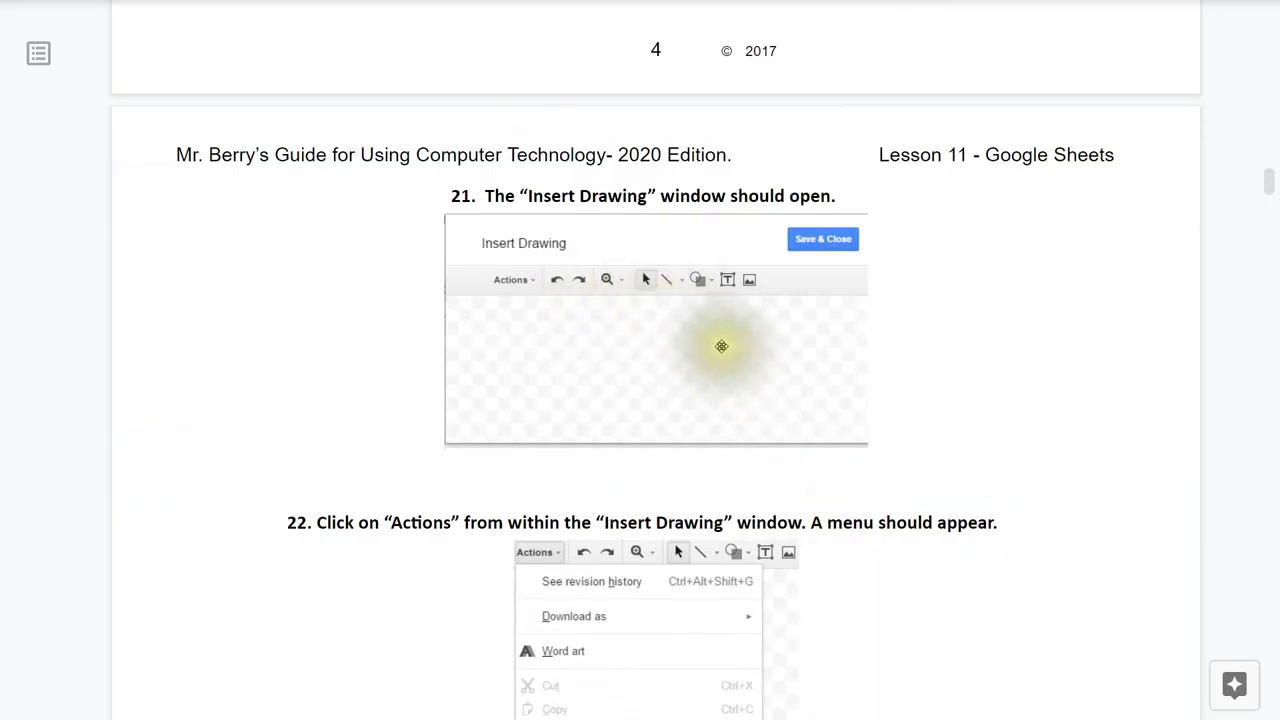
scroll(790, 375, "down", 3)
scroll(790, 375, "down", 2)
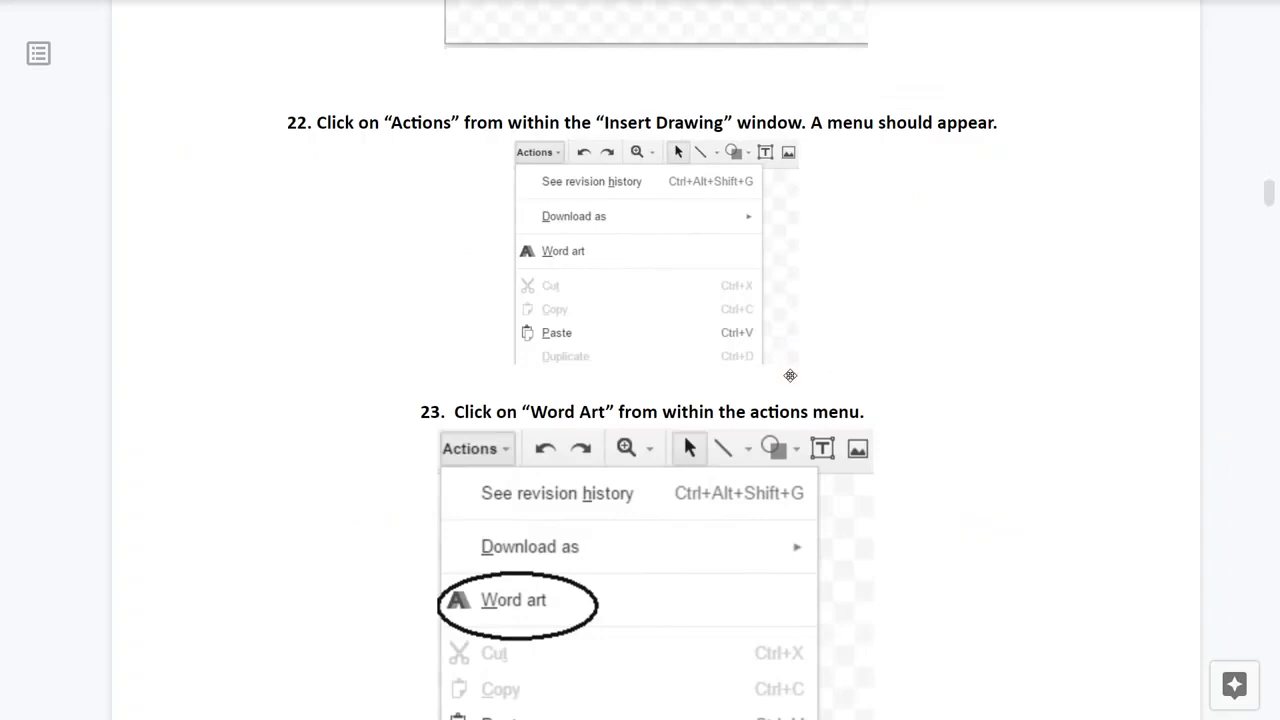
scroll(858, 358, "down", 1)
scroll(860, 360, "down", 3)
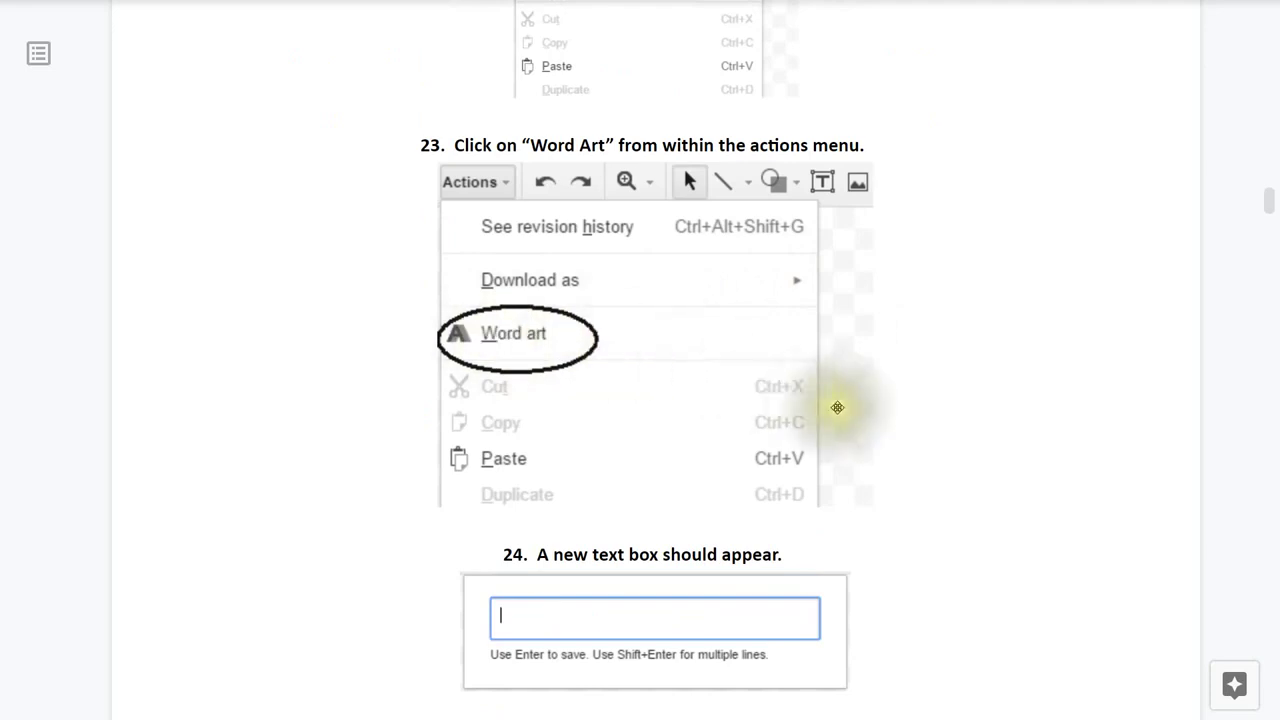
Read the instructions on entering Highest Mountains as Word Art and saving the drawing into the sheet
scroll(837, 407, "down", 4)
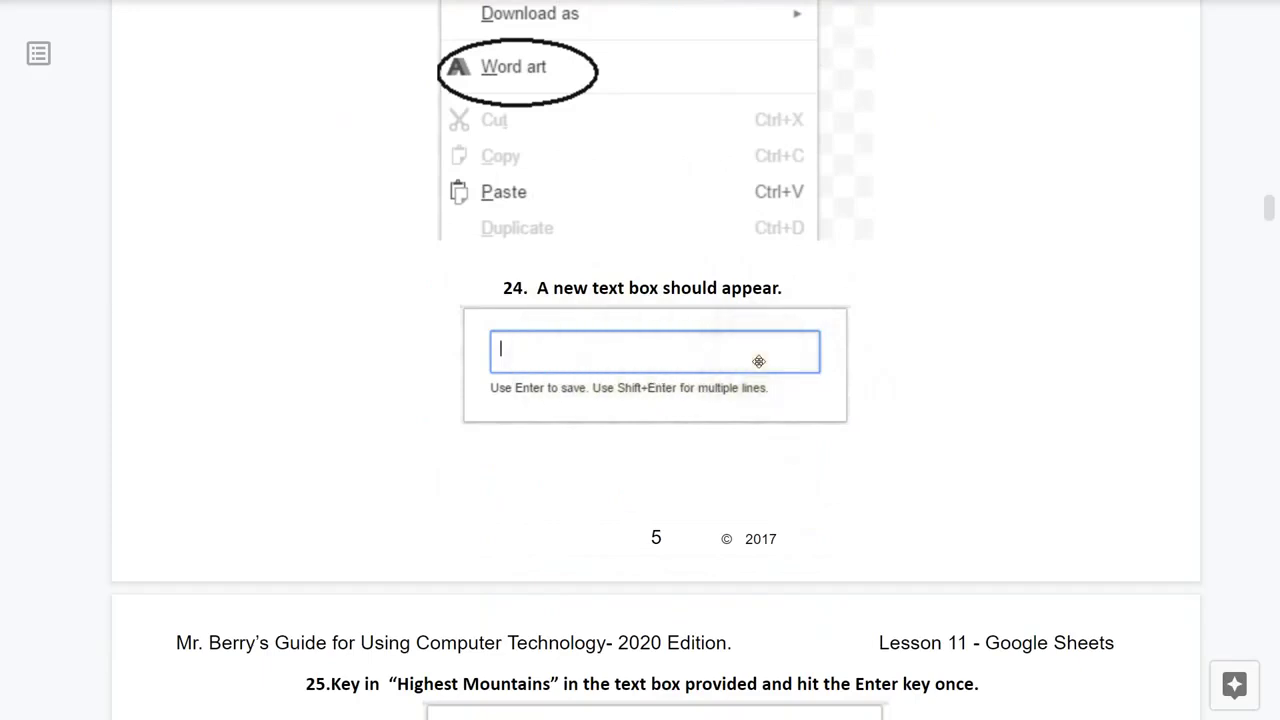
scroll(757, 360, "down", 6)
scroll(758, 361, "down", 2)
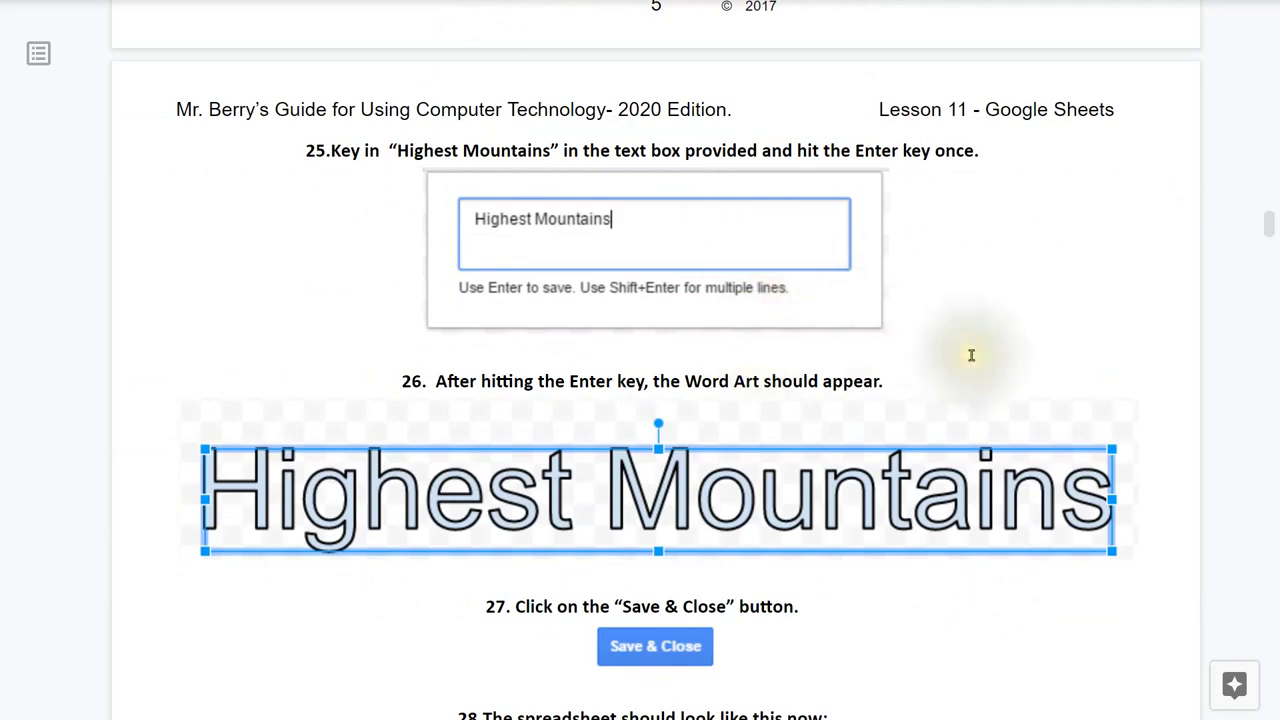
scroll(971, 357, "down", 2)
scroll(971, 355, "down", 1)
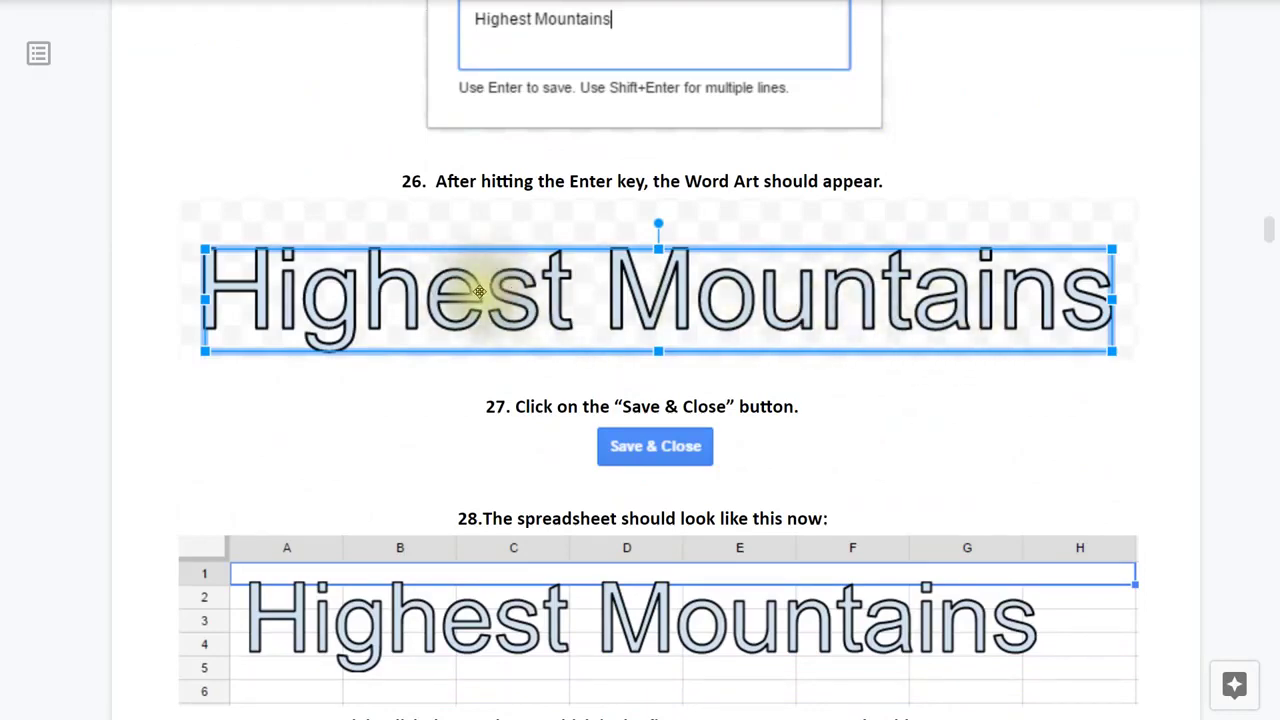
scroll(1003, 346, "down", 3)
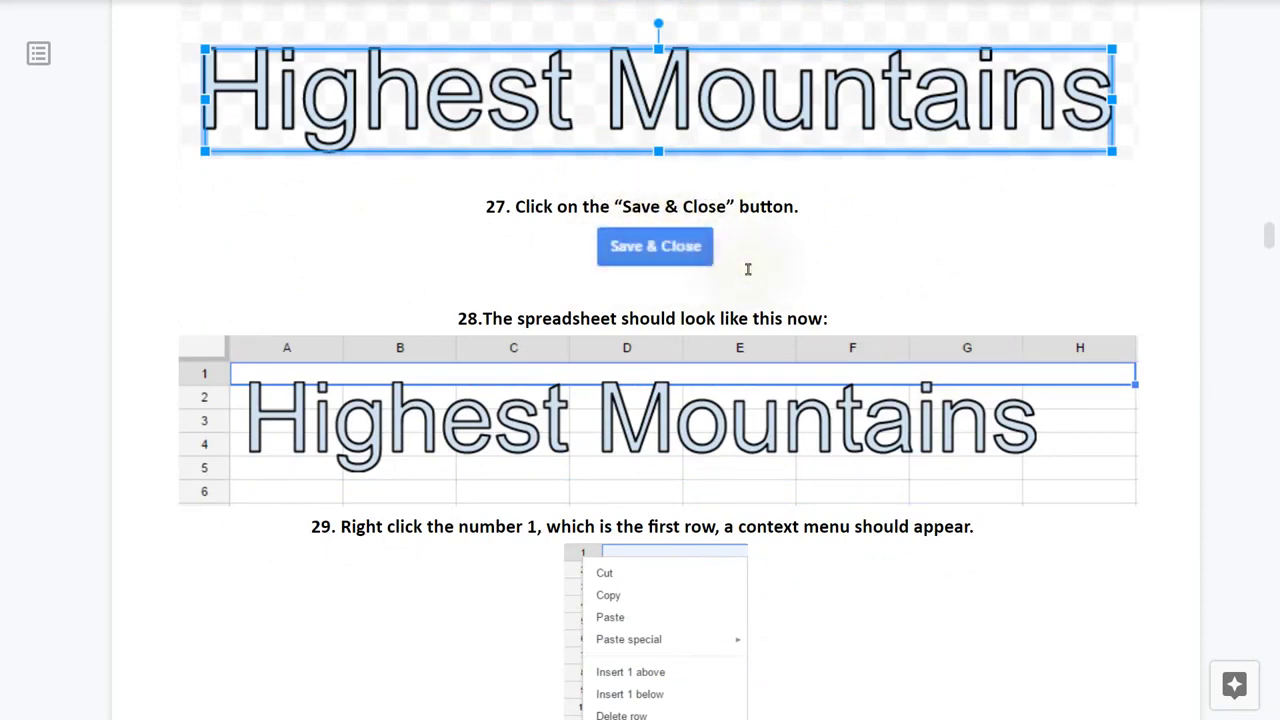
Read the instructions on resizing row 1 to a height of 128 pixels so it fits the Word Art title
scroll(747, 269, "down", 2)
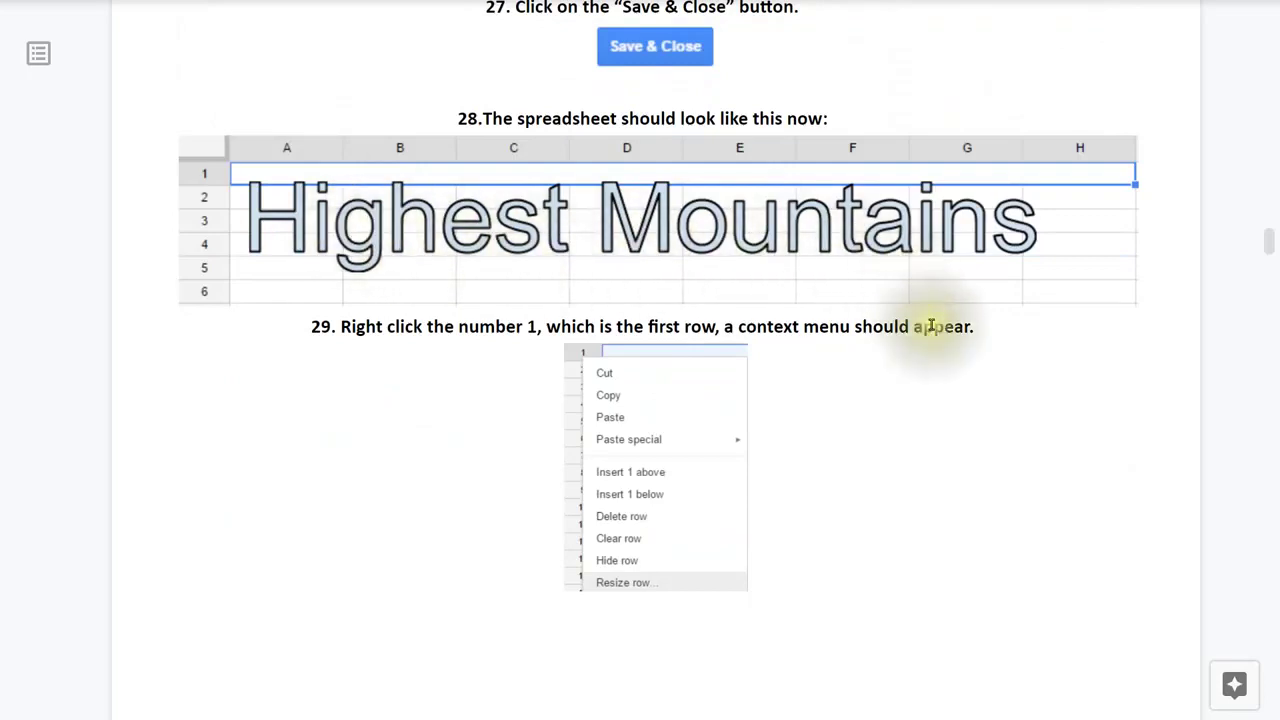
scroll(931, 325, "down", 1)
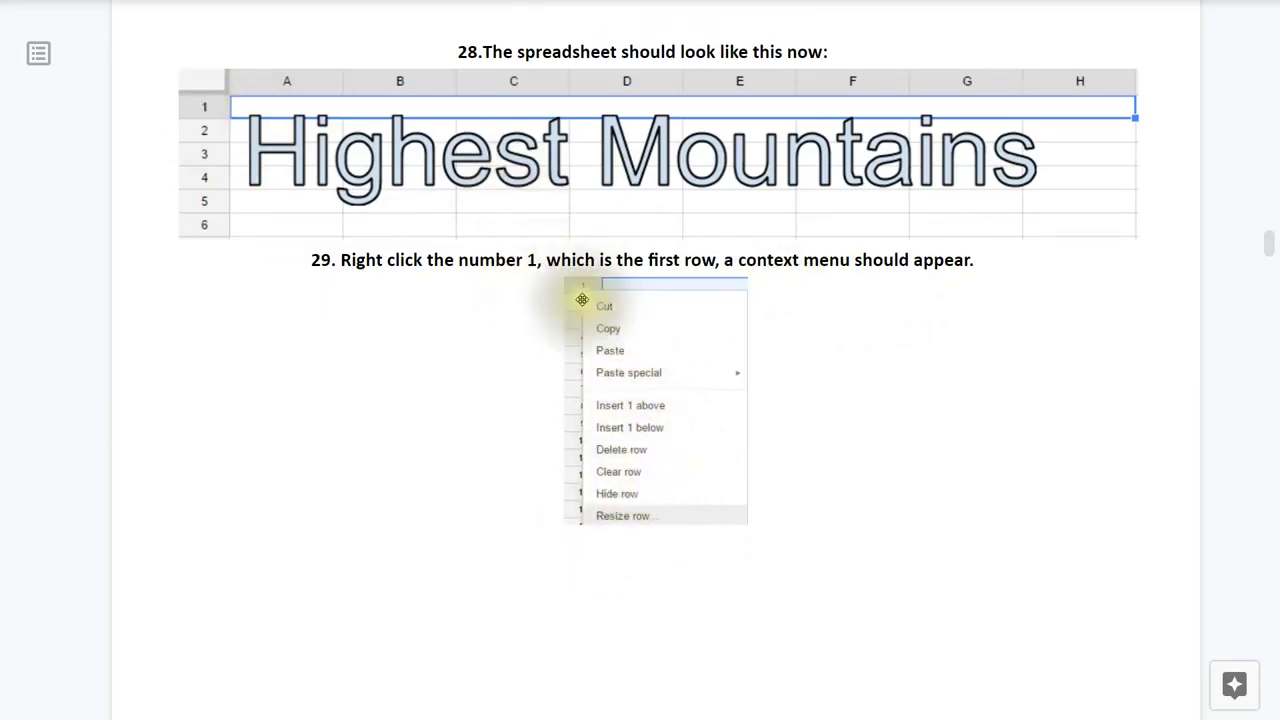
scroll(689, 515, "down", 8)
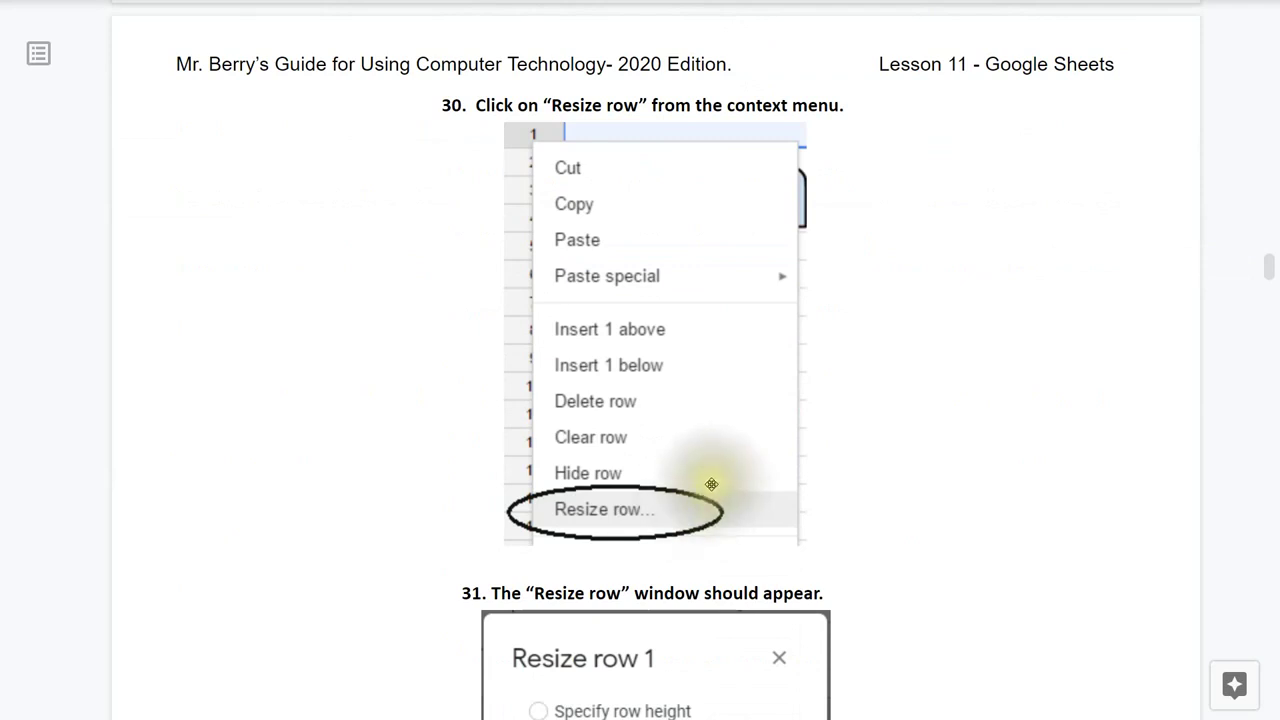
scroll(709, 480, "down", 3)
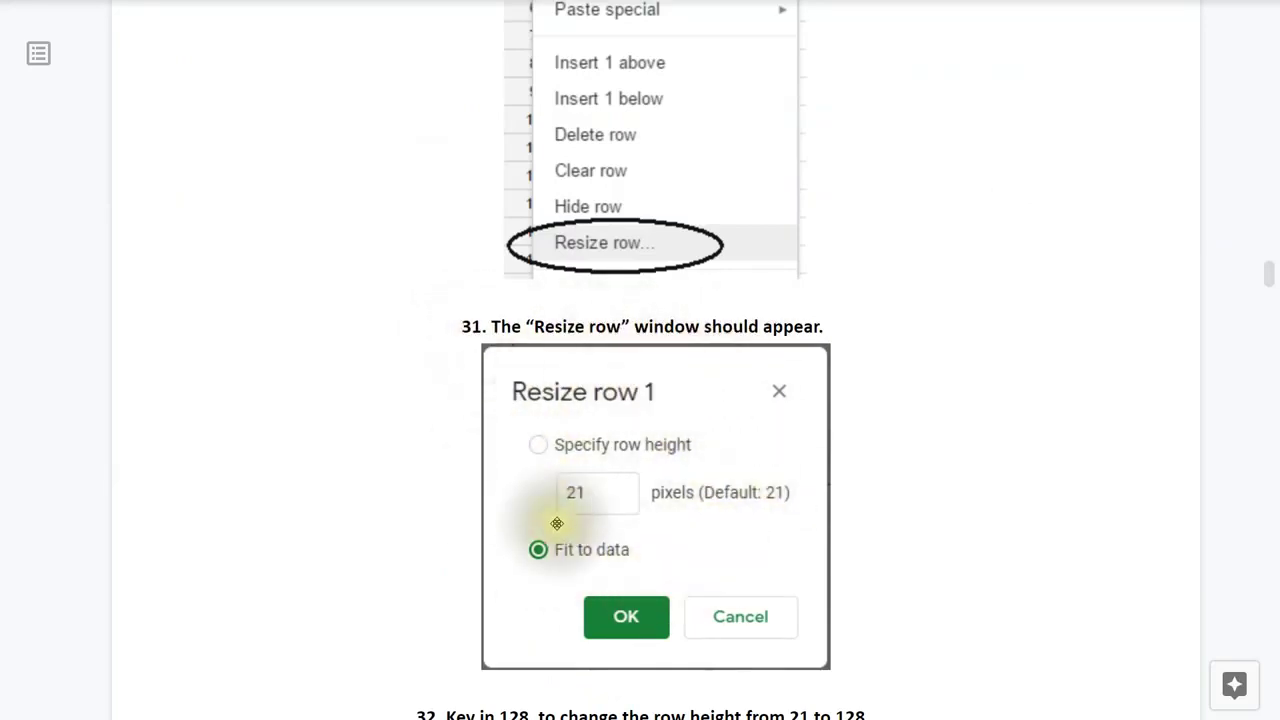
scroll(874, 508, "down", 3)
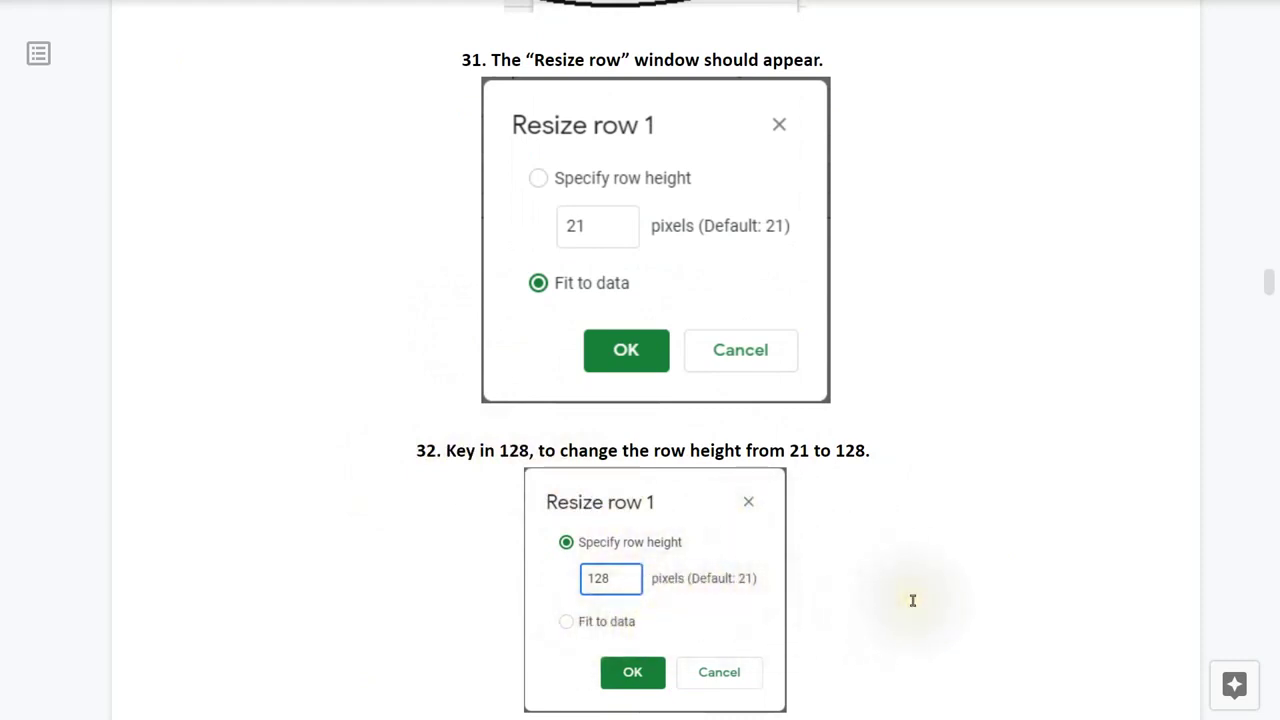
scroll(912, 600, "down", 4)
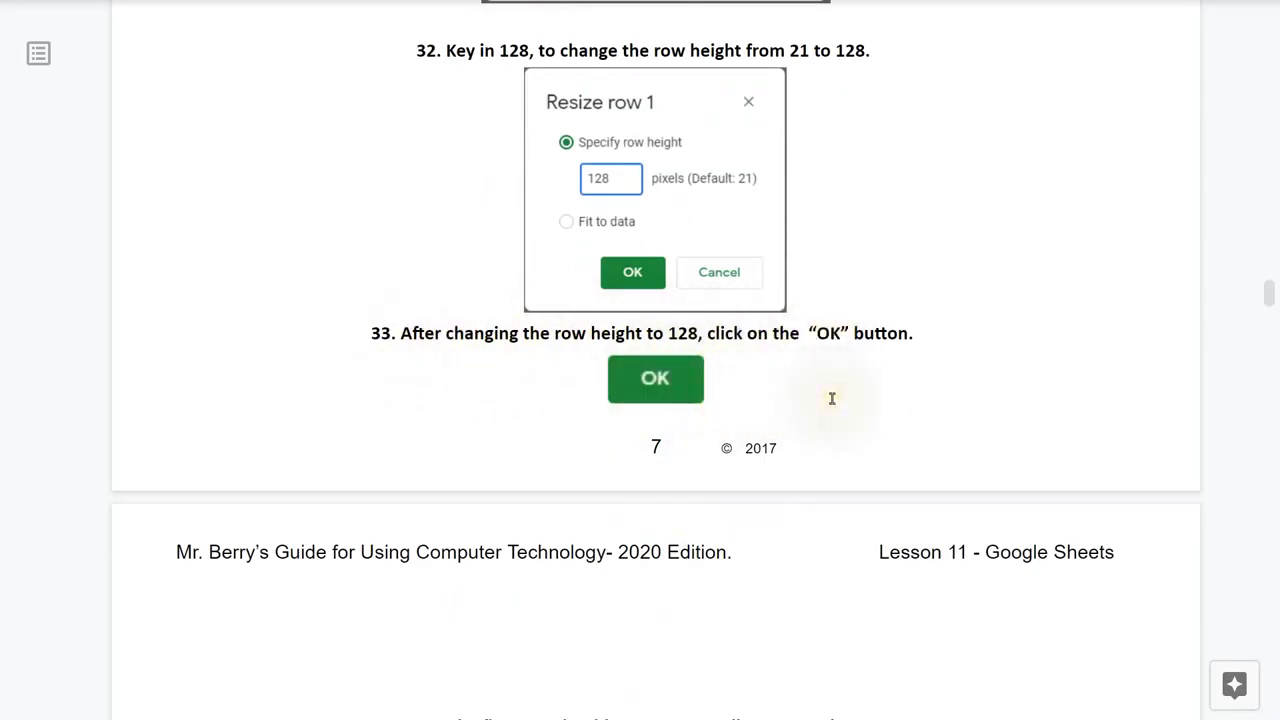
scroll(831, 398, "down", 5)
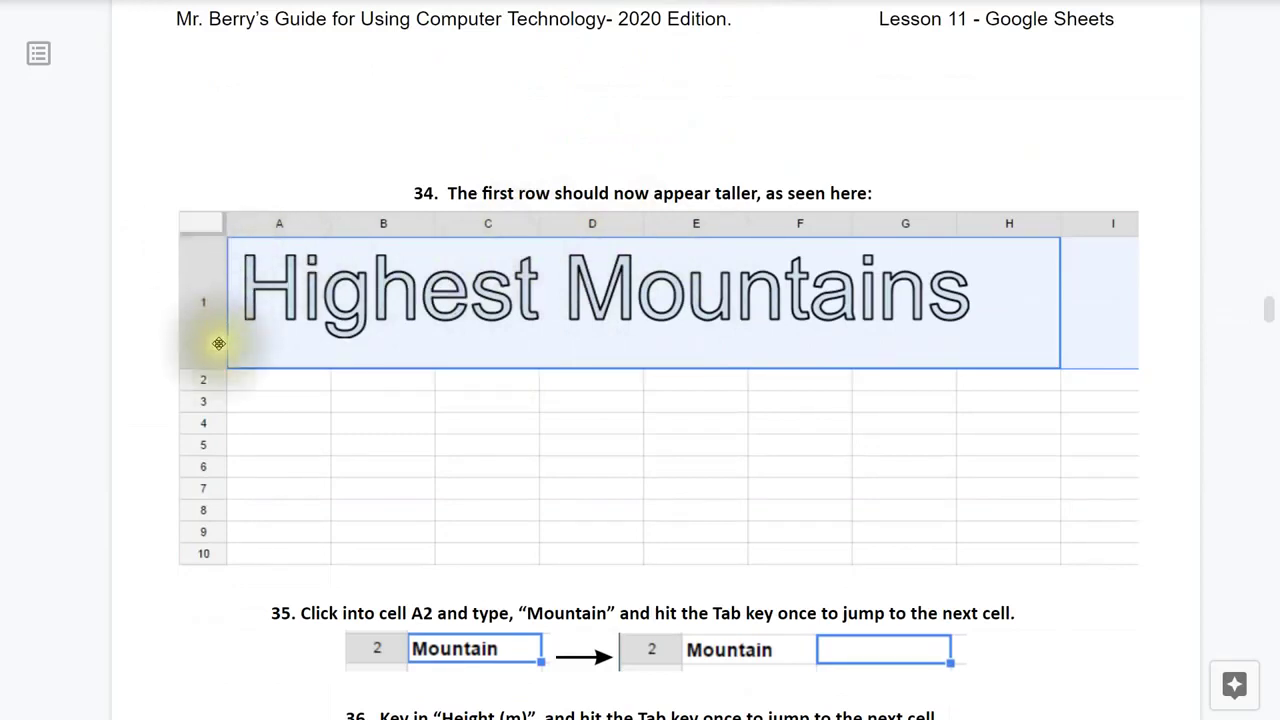
Read the instructions on entering the Mountain and Height (m) headings and resizing column A to 108 pixels
scroll(674, 420, "down", 4)
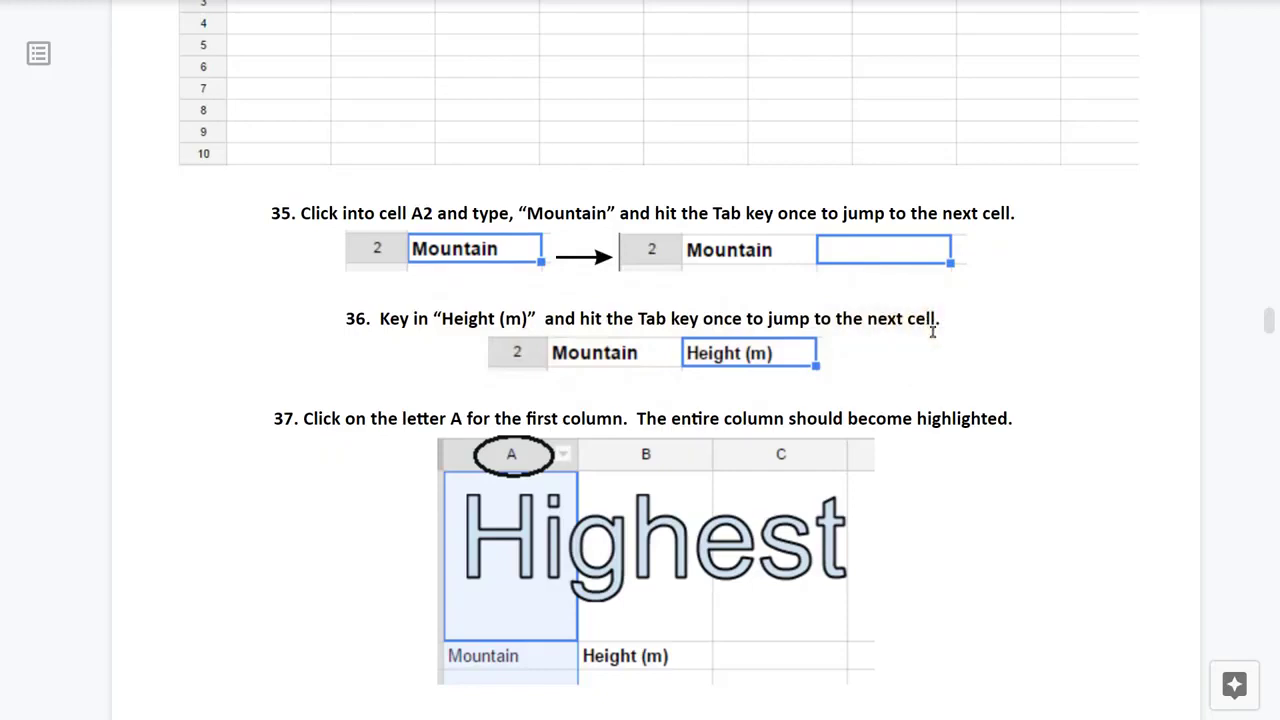
scroll(932, 332, "down", 2)
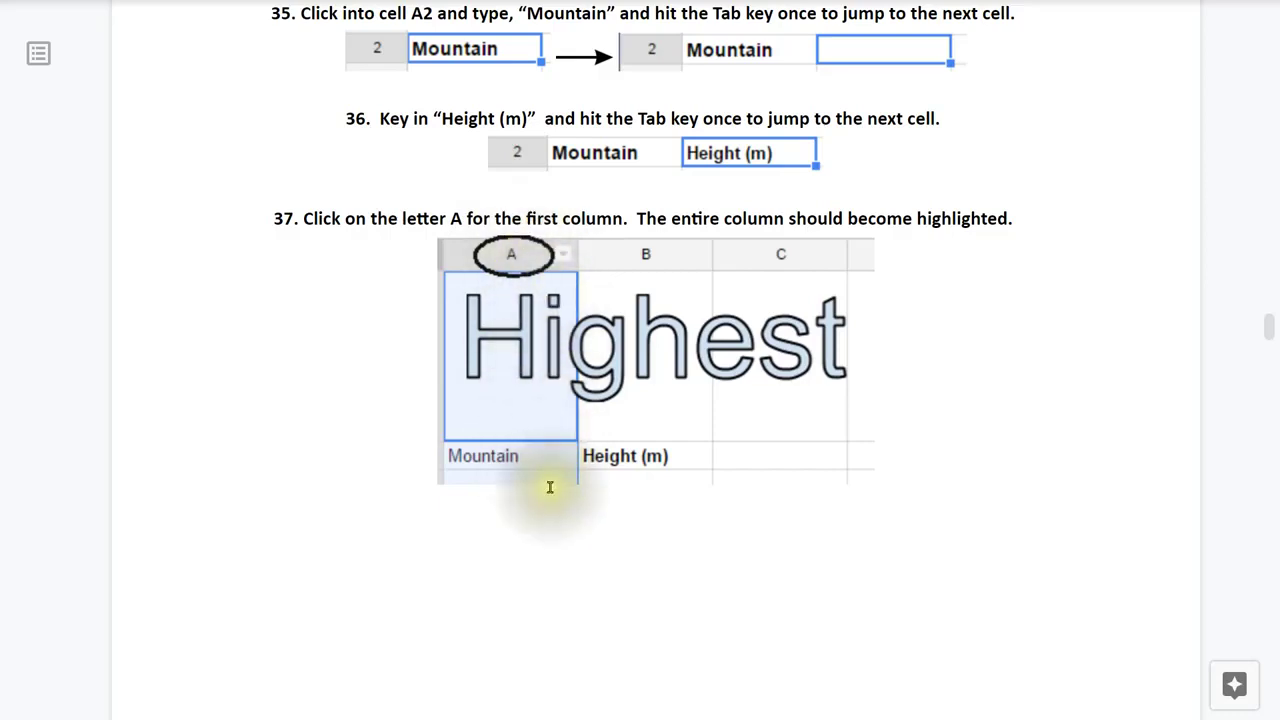
scroll(885, 430, "down", 5)
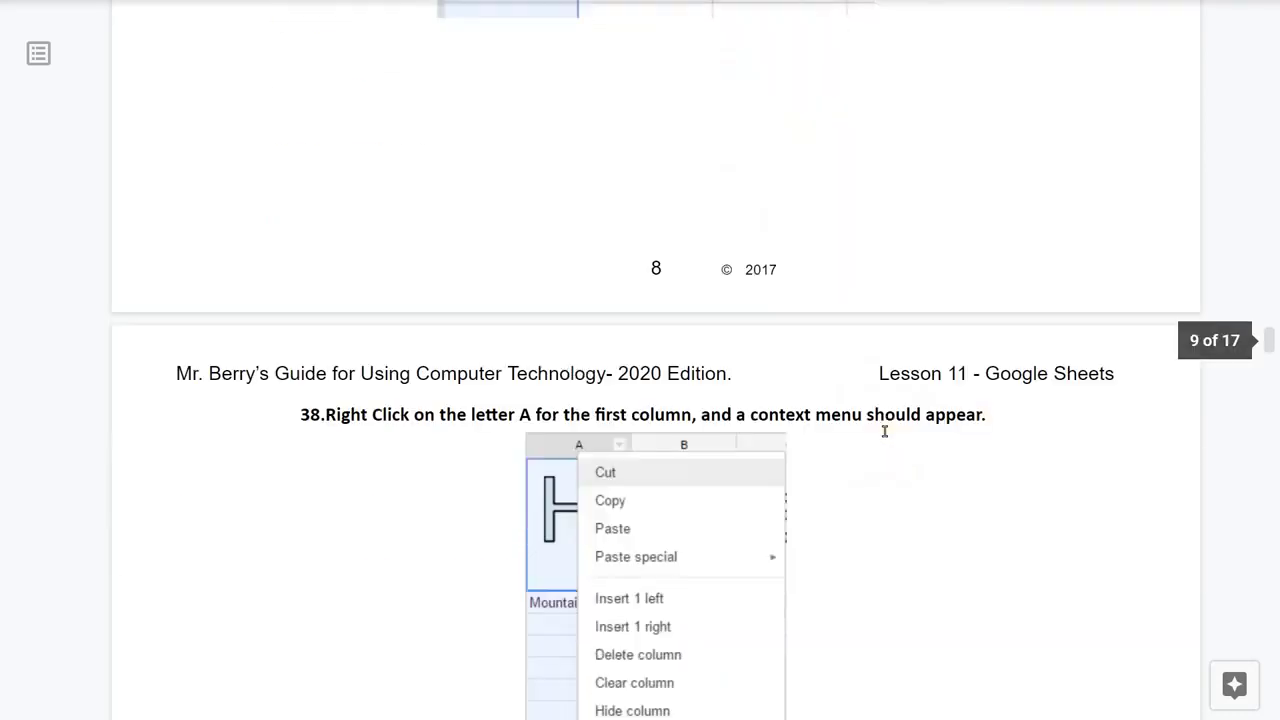
scroll(885, 430, "down", 3)
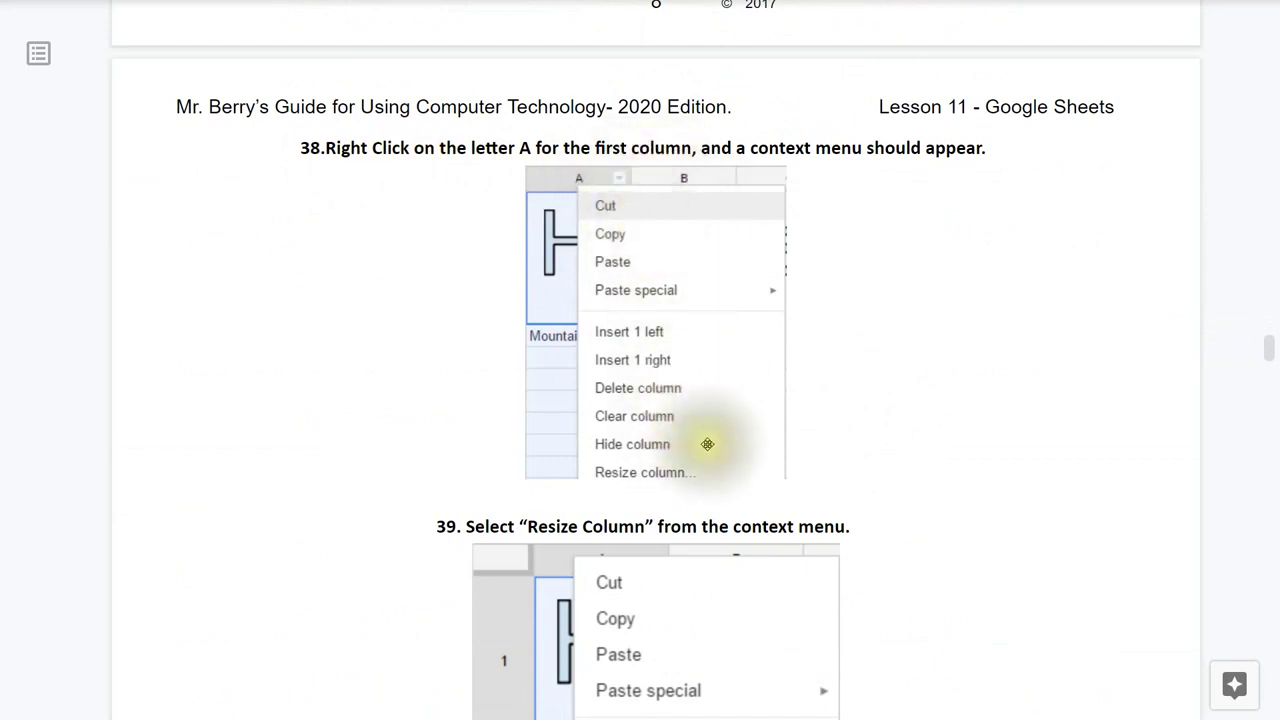
scroll(846, 432, "down", 3)
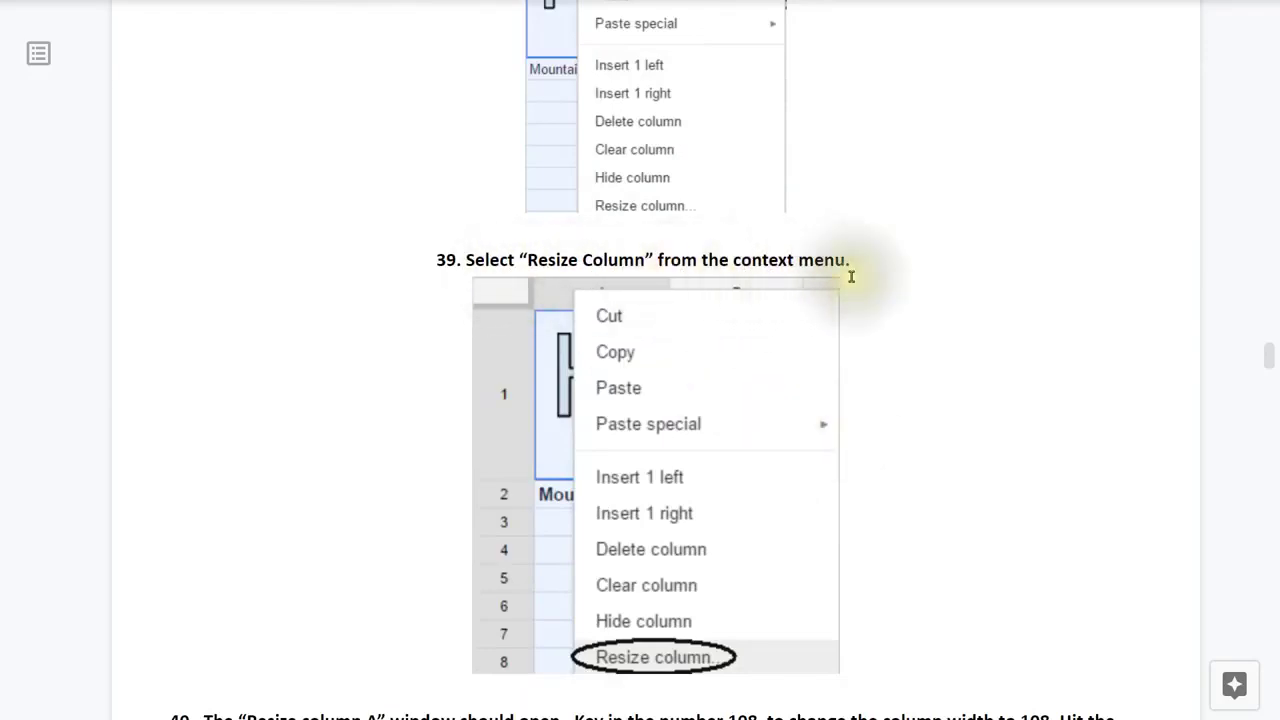
scroll(903, 343, "down", 2)
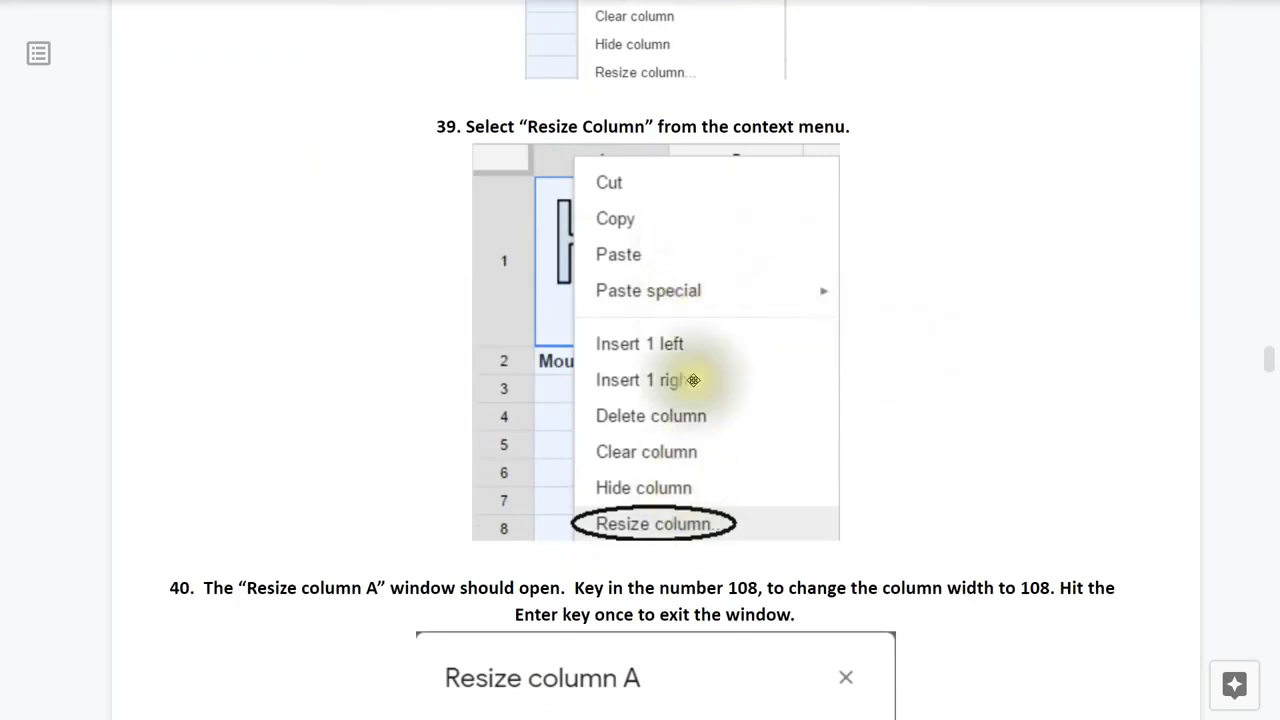
scroll(1081, 498, "down", 4)
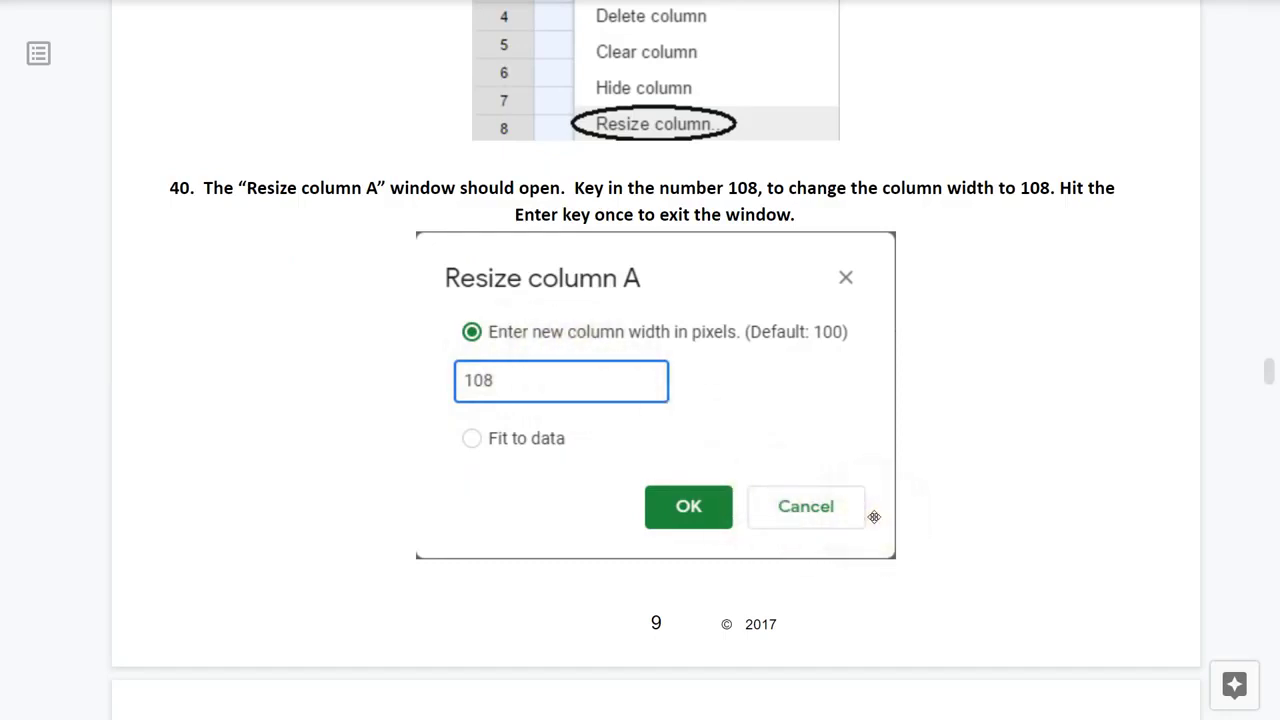
Read the instructions on entering the mountain heights, charting A3 to B12, positioning the chart and retitling it Highest Mountains
scroll(874, 517, "down", 7)
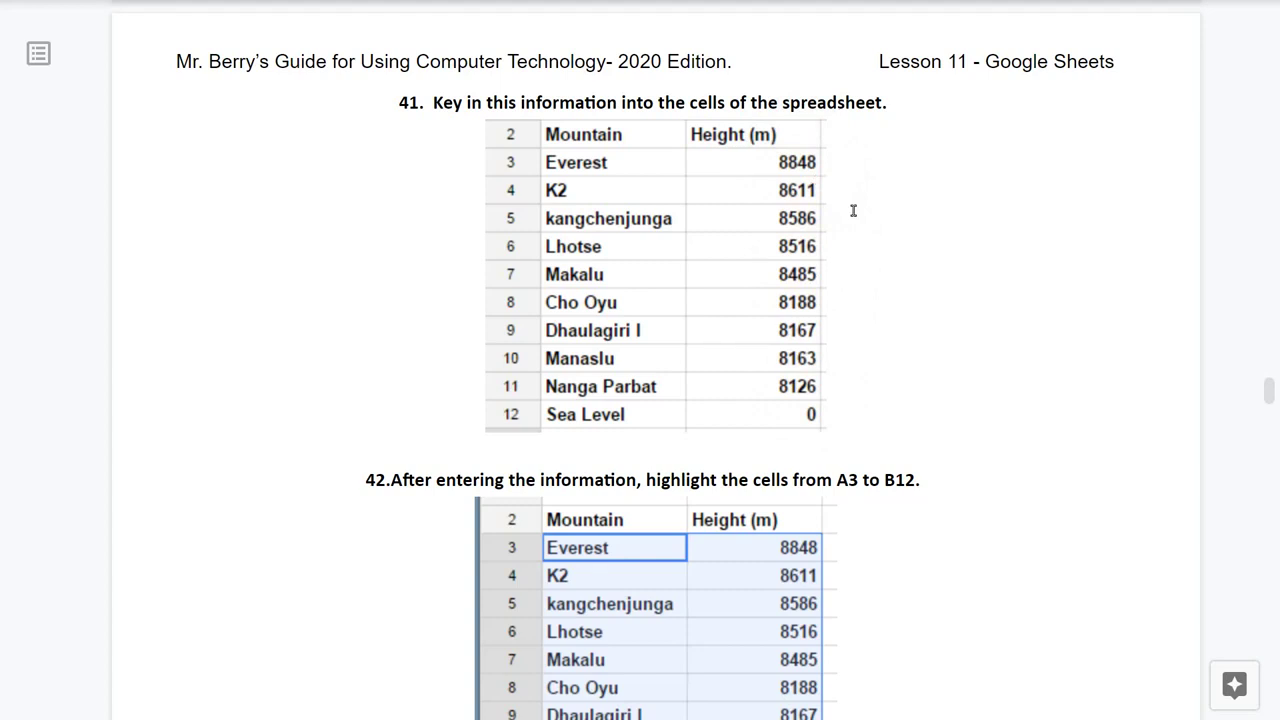
scroll(860, 229, "down", 3)
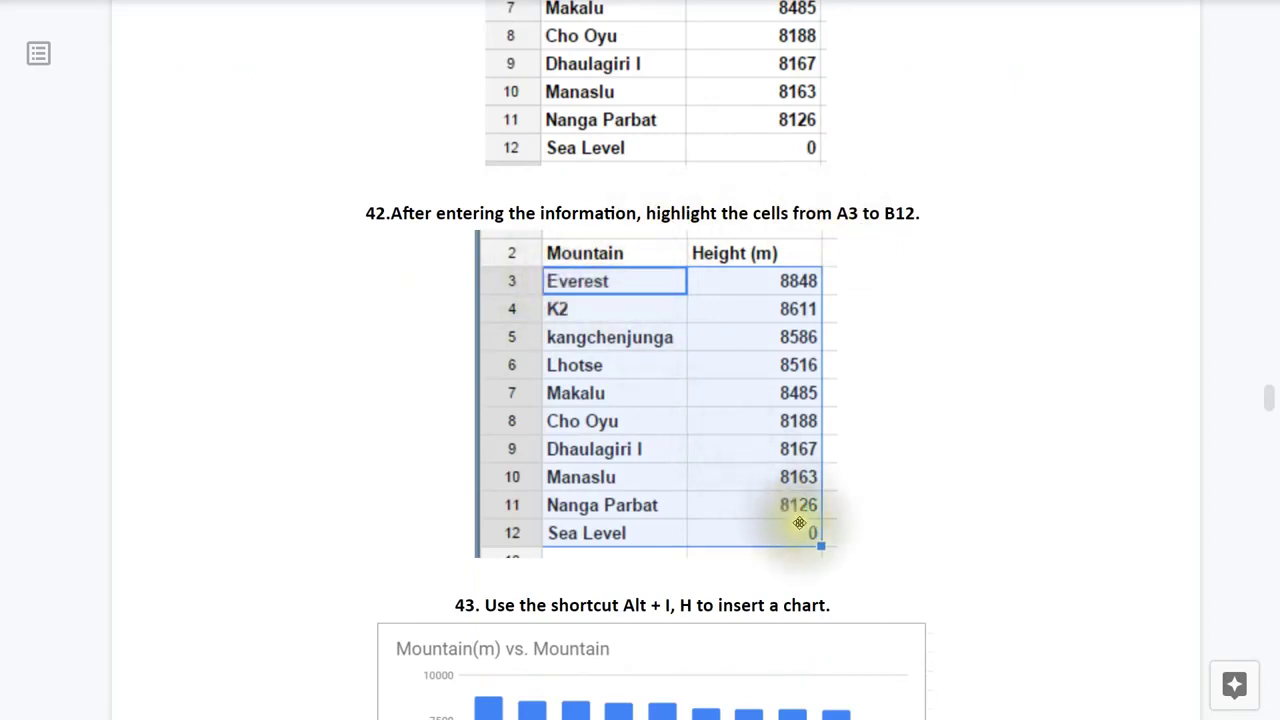
scroll(891, 557, "down", 4)
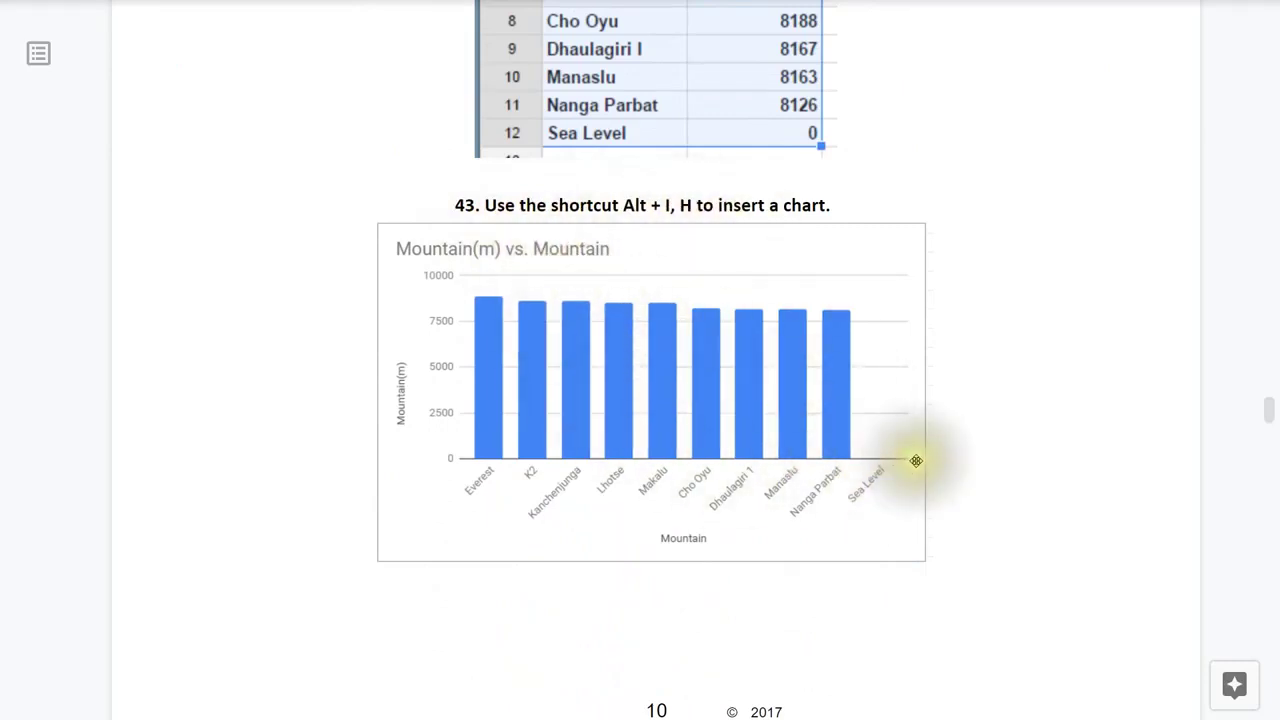
scroll(1017, 491, "down", 5)
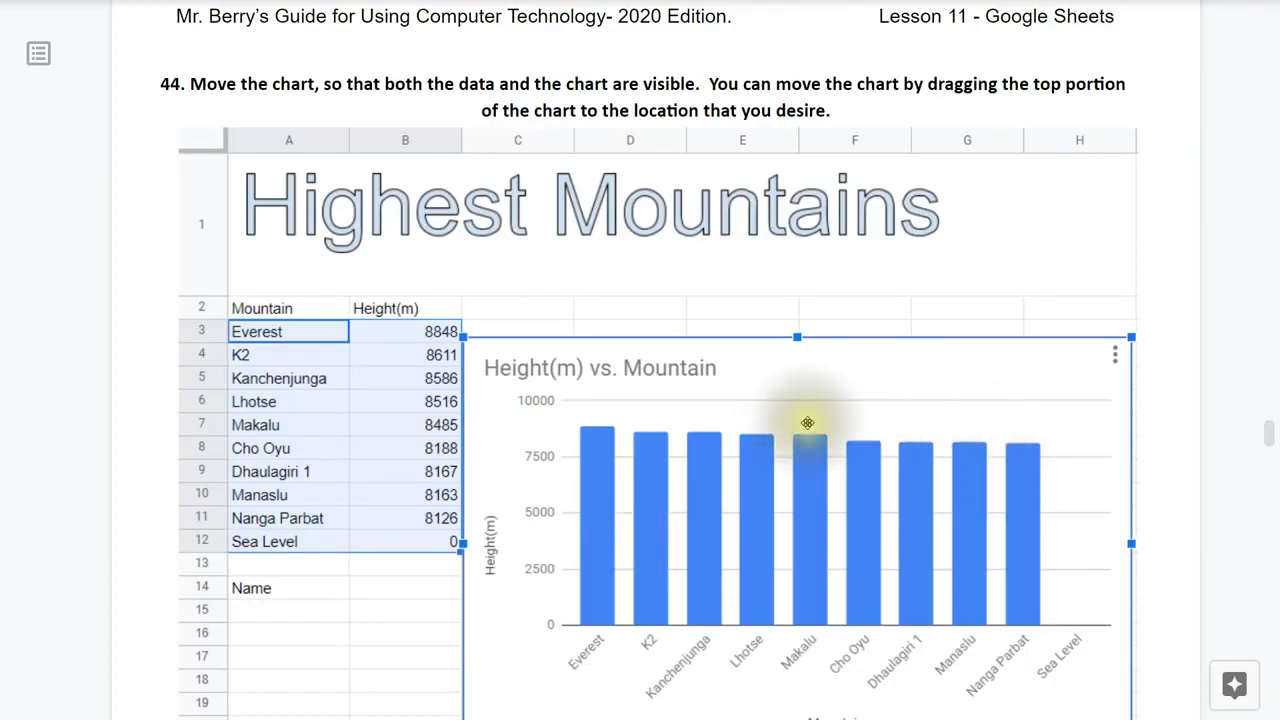
scroll(807, 423, "down", 2)
scroll(807, 423, "down", 2)
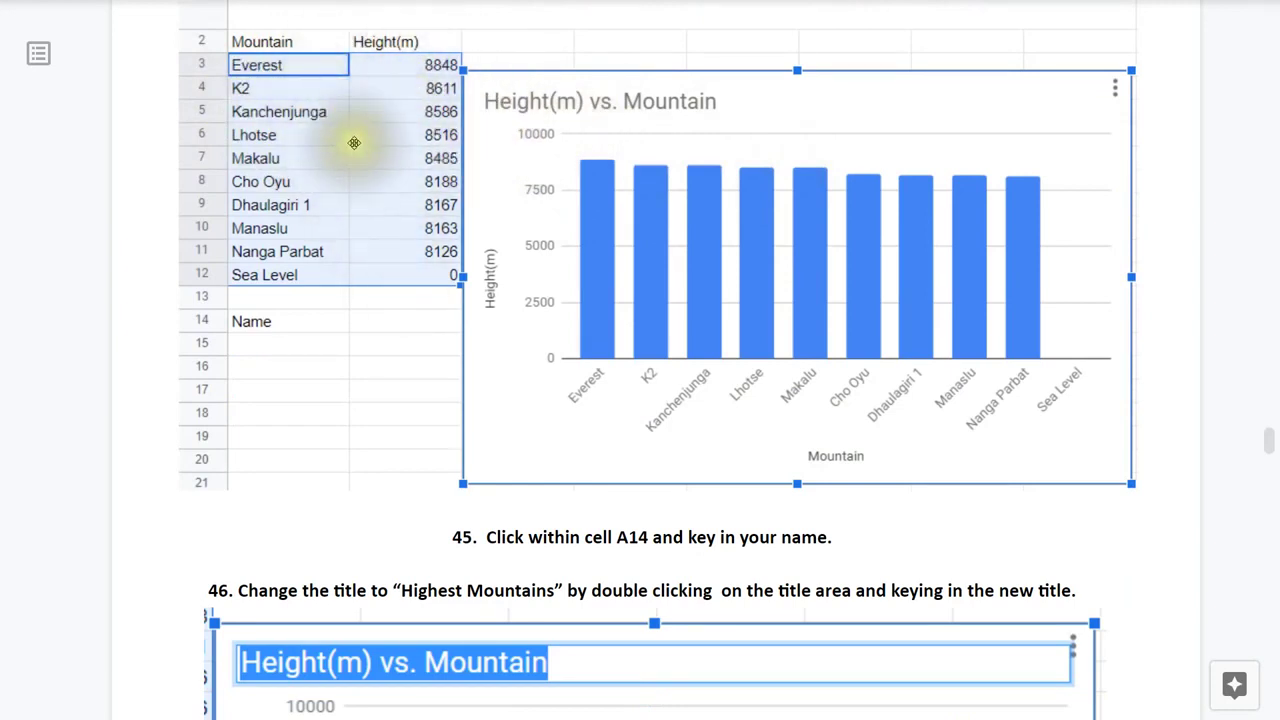
scroll(786, 430, "down", 1)
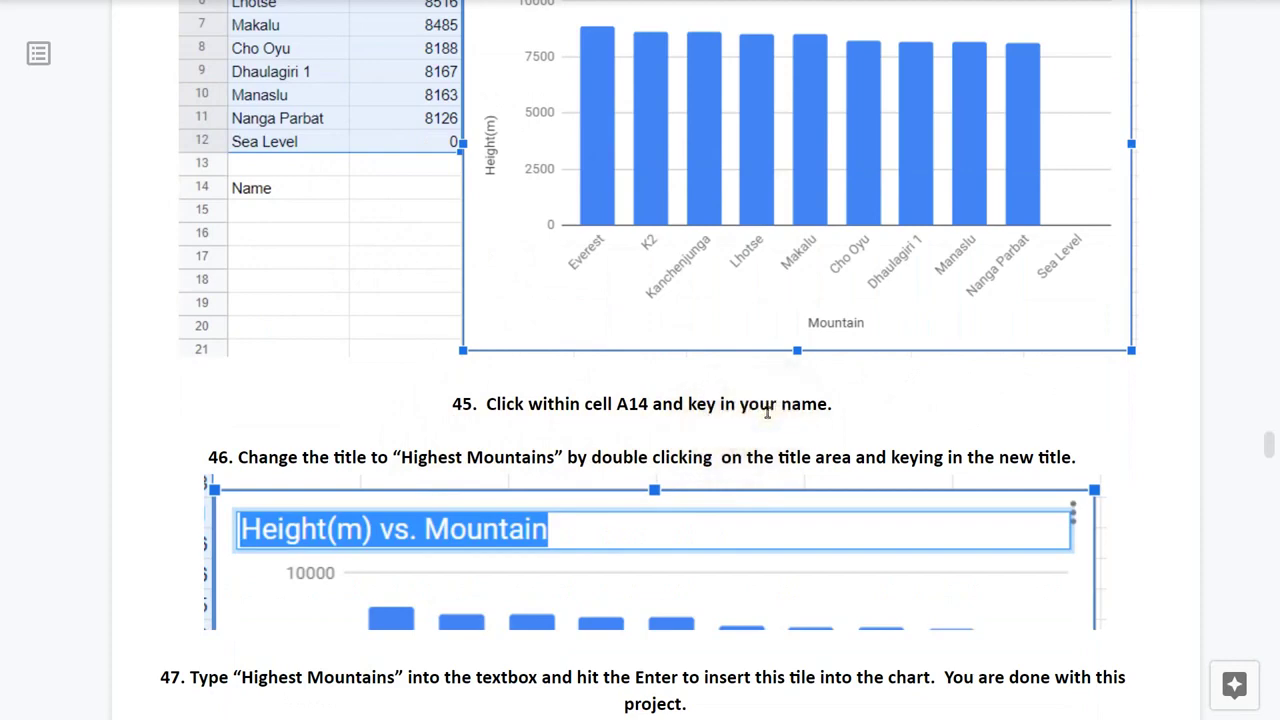
scroll(767, 412, "down", 3)
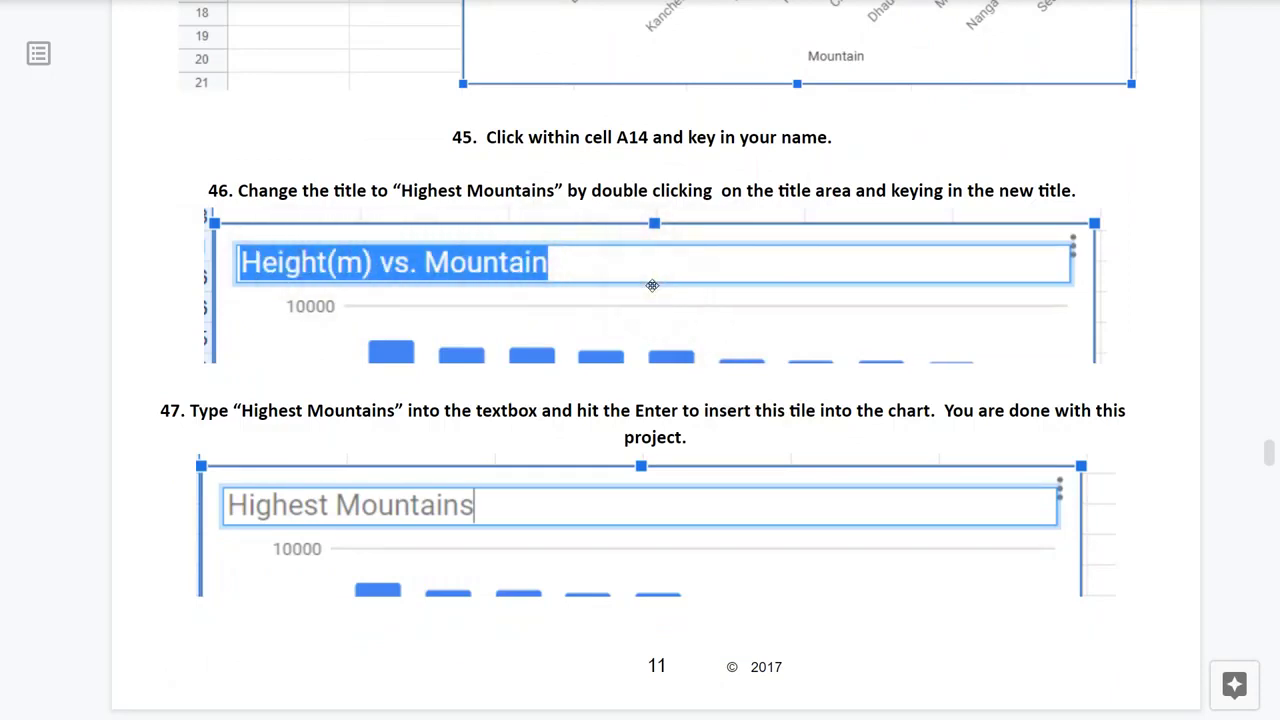
scroll(652, 285, "down", 3)
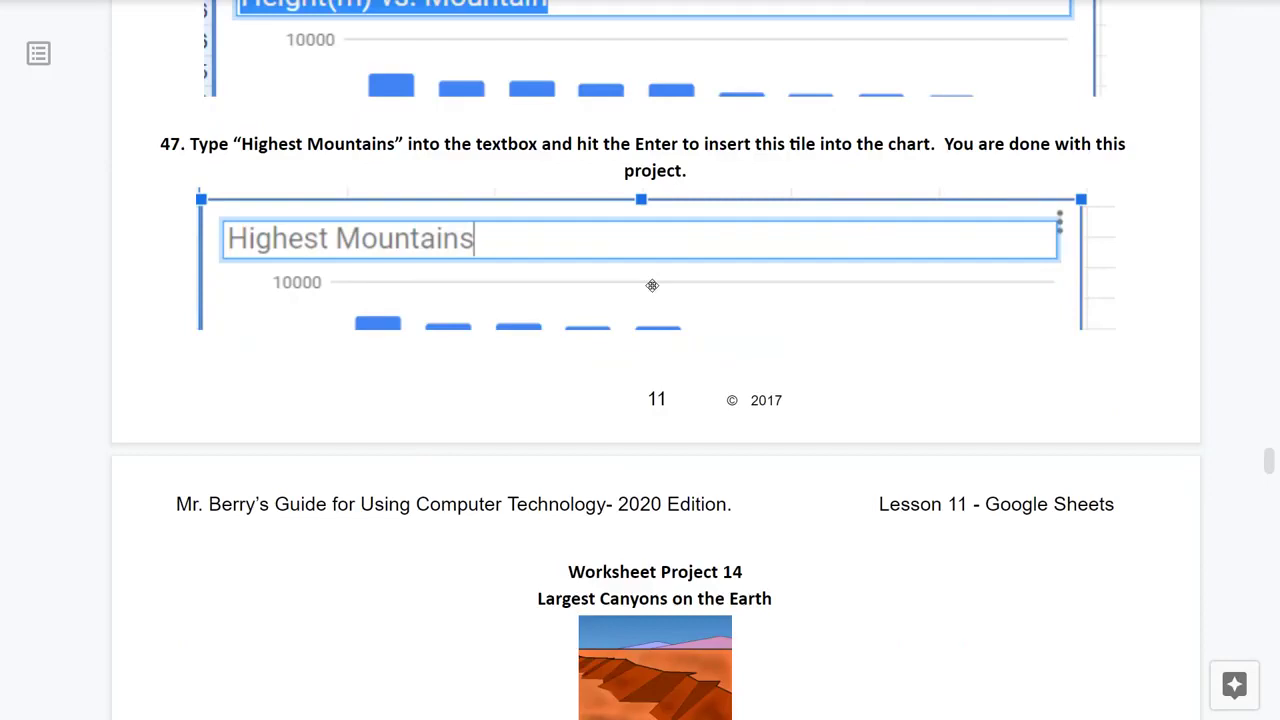
Read the Worksheet Project 14, Largest Canyons on the Earth, instructions and examine its sample spreadsheet with depth and length charts
scroll(909, 363, "down", 5)
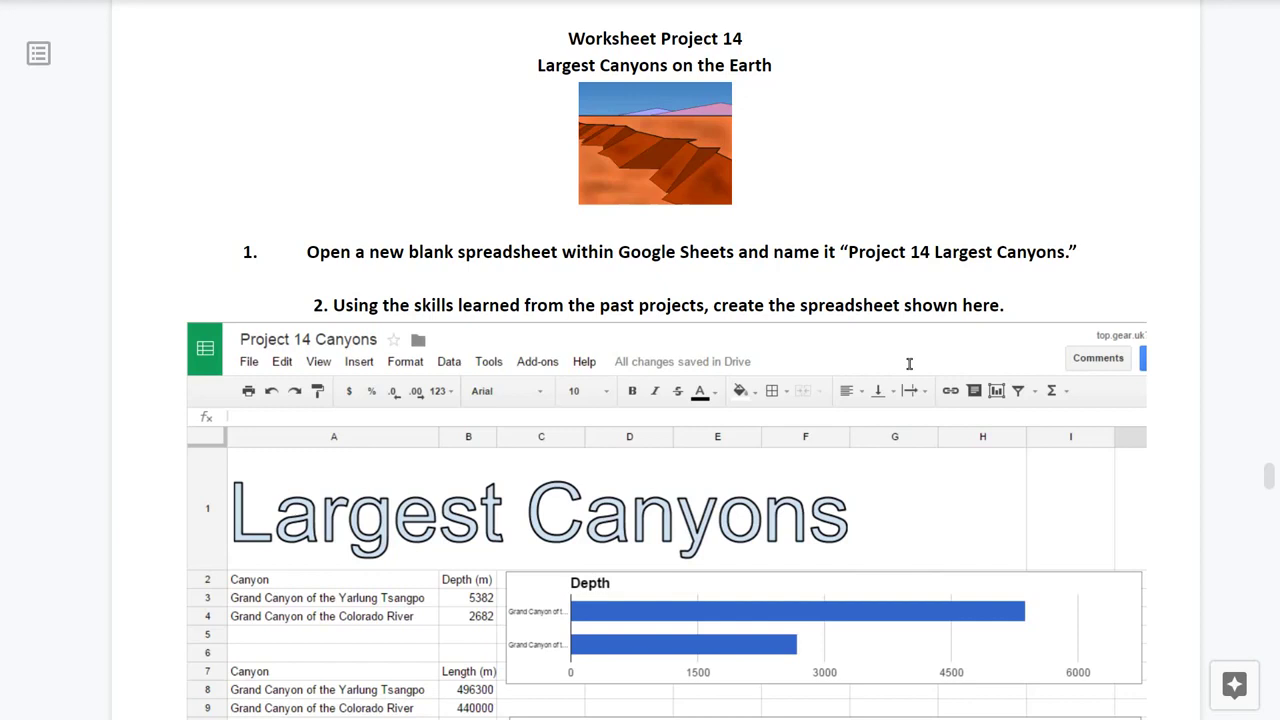
scroll(818, 383, "down", 1)
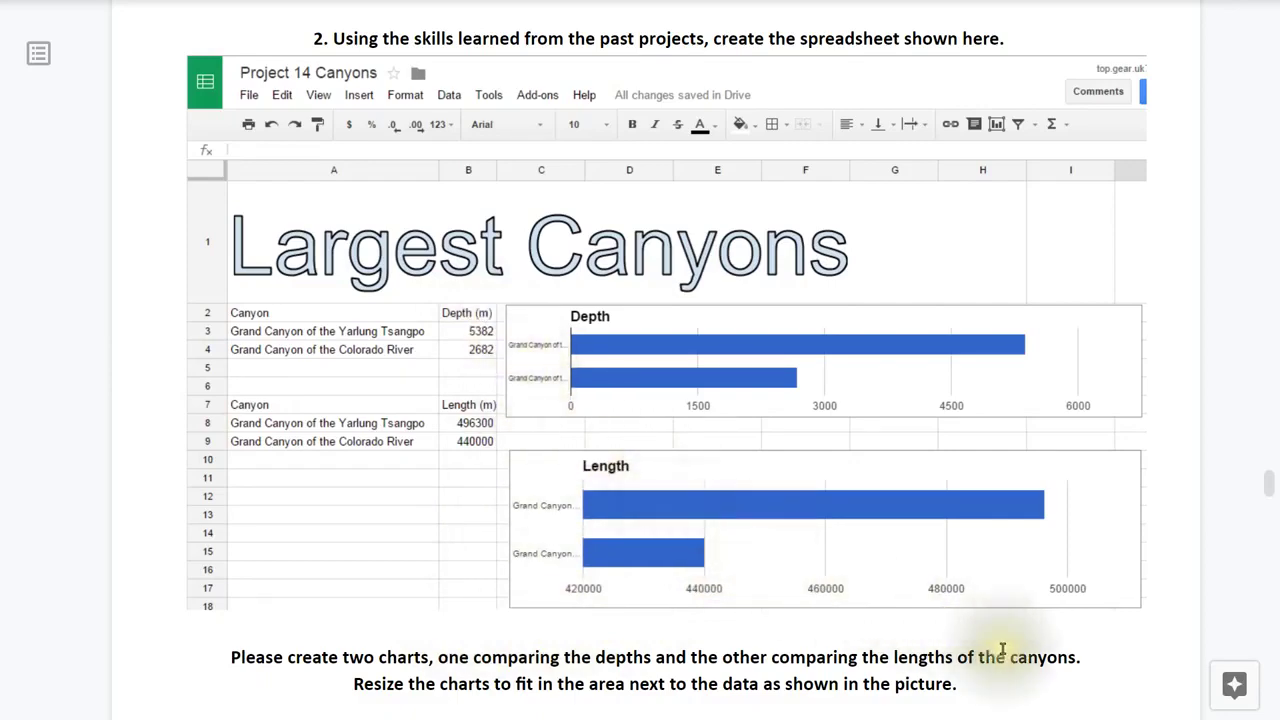
scroll(1002, 648, "down", 1)
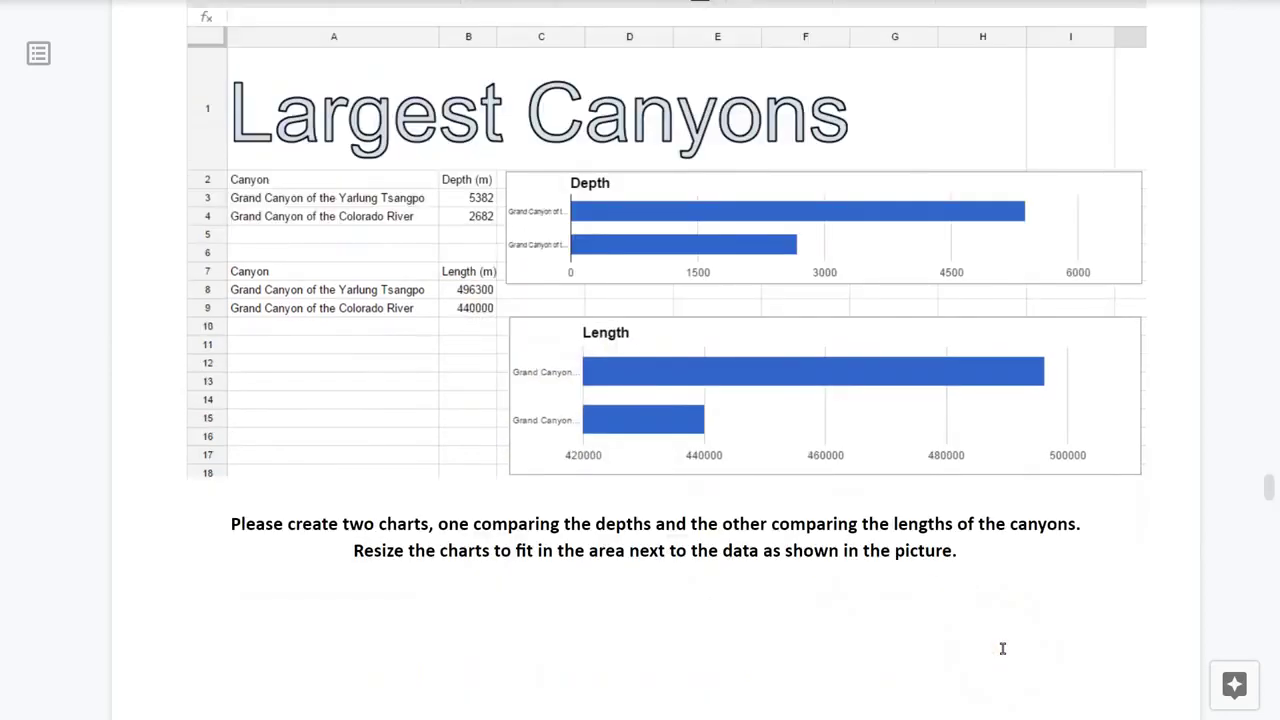
Review the Largest Canyons chart instructions, then read the Worksheet Project 15, Largest Geysers, instructions and examine its sample spreadsheet and chart
scroll(1002, 648, "up", 1)
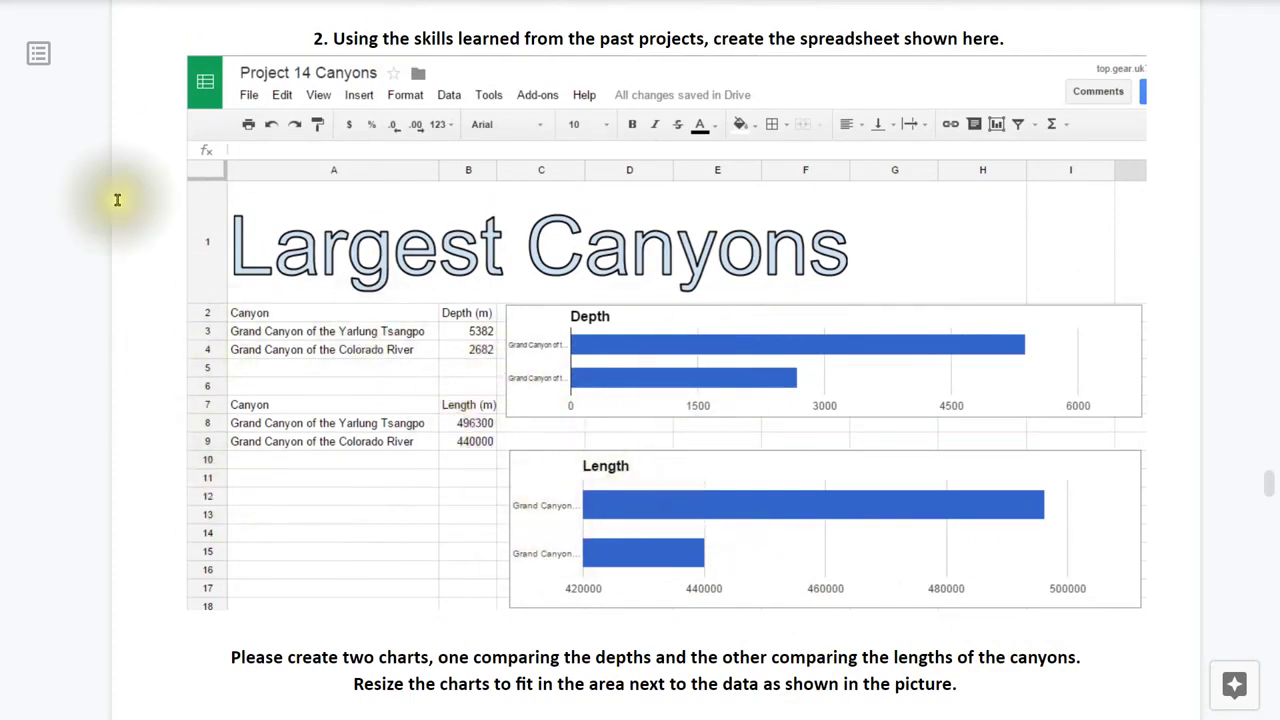
scroll(800, 434, "down", 1)
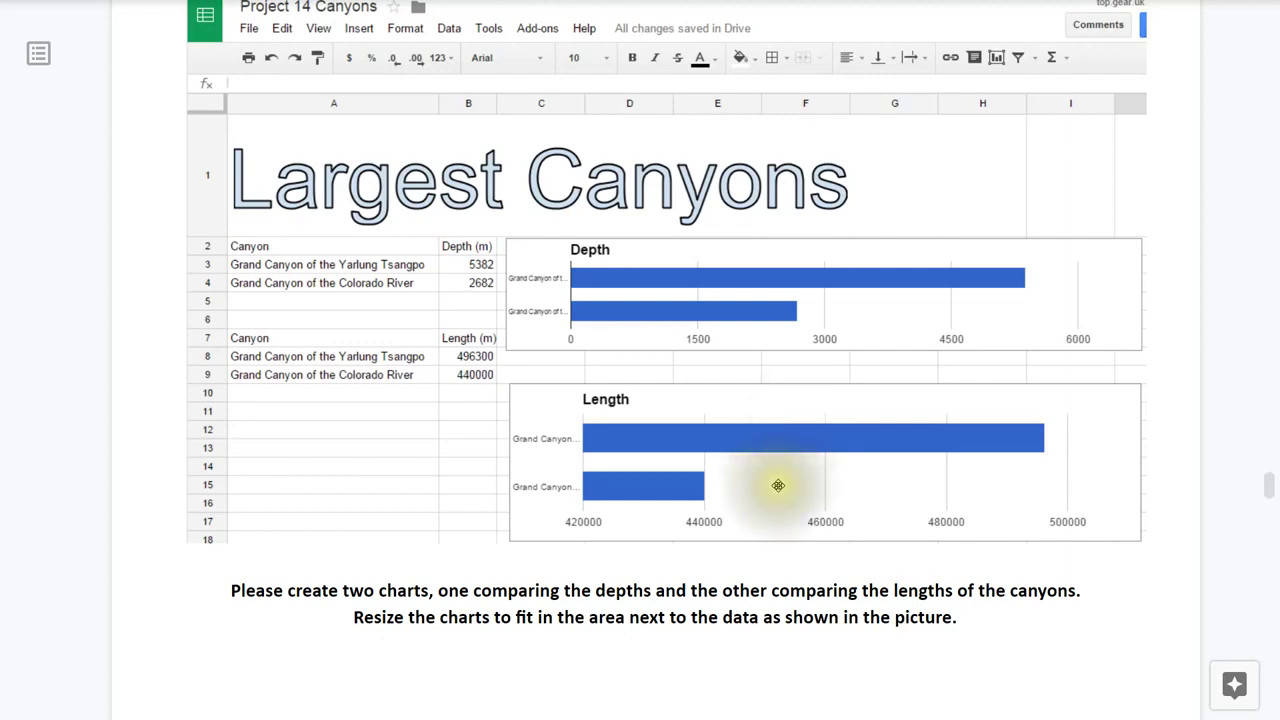
scroll(777, 486, "down", 10)
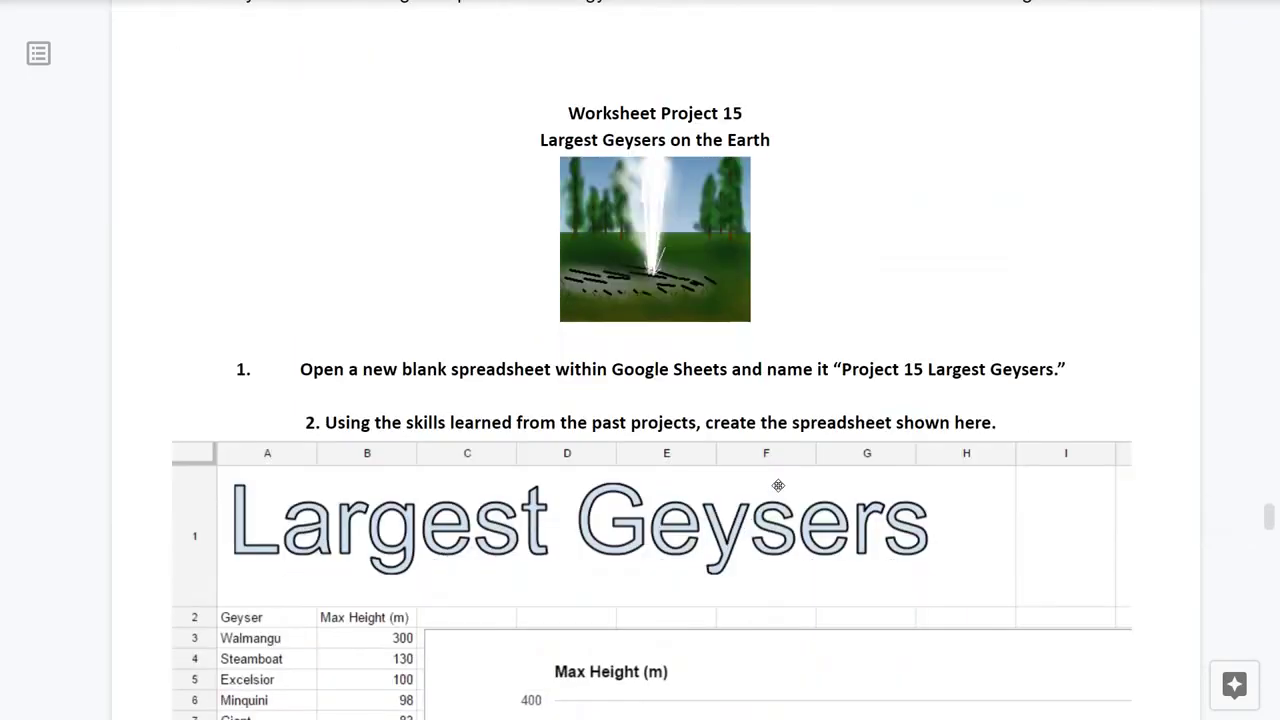
scroll(778, 486, "down", 1)
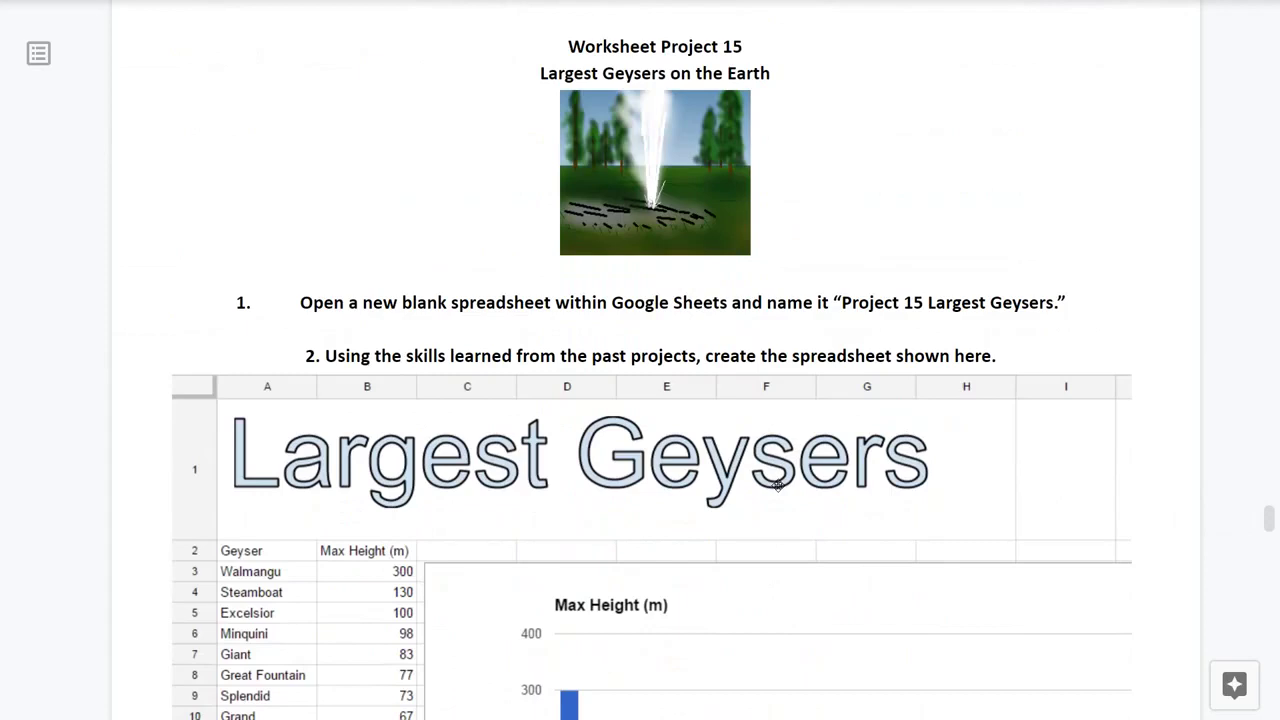
scroll(778, 486, "down", 2)
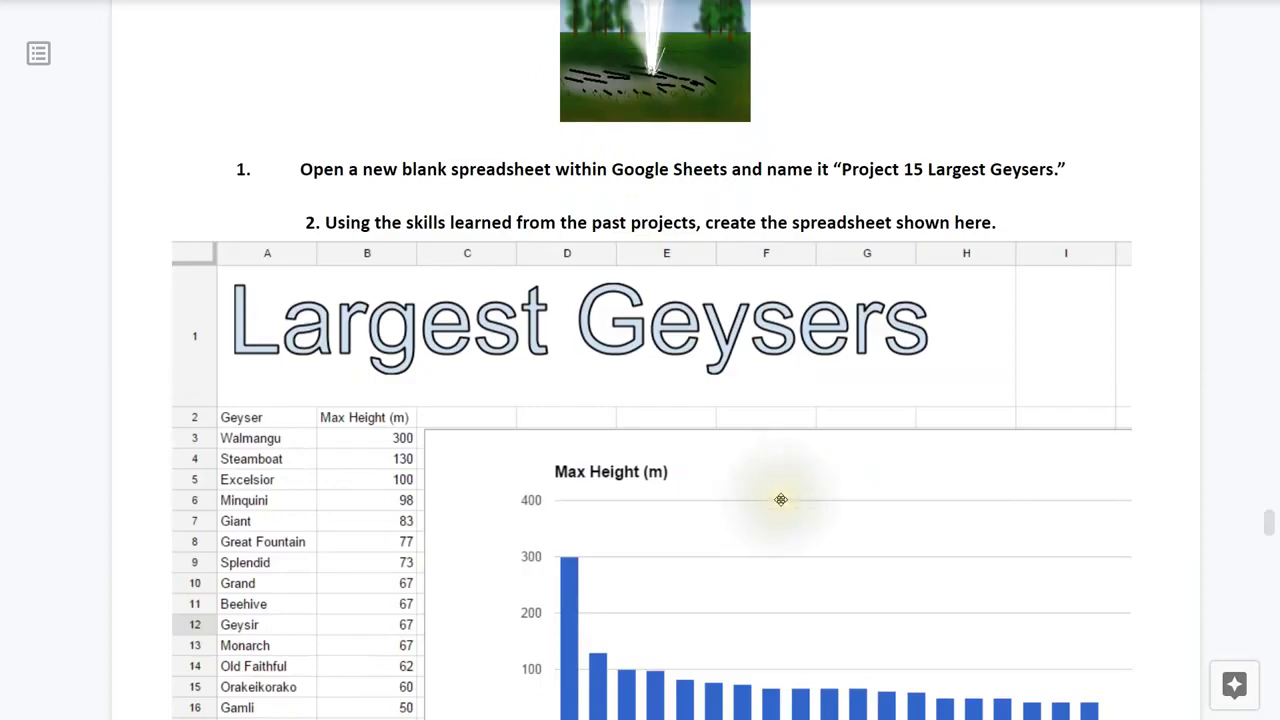
scroll(780, 499, "down", 2)
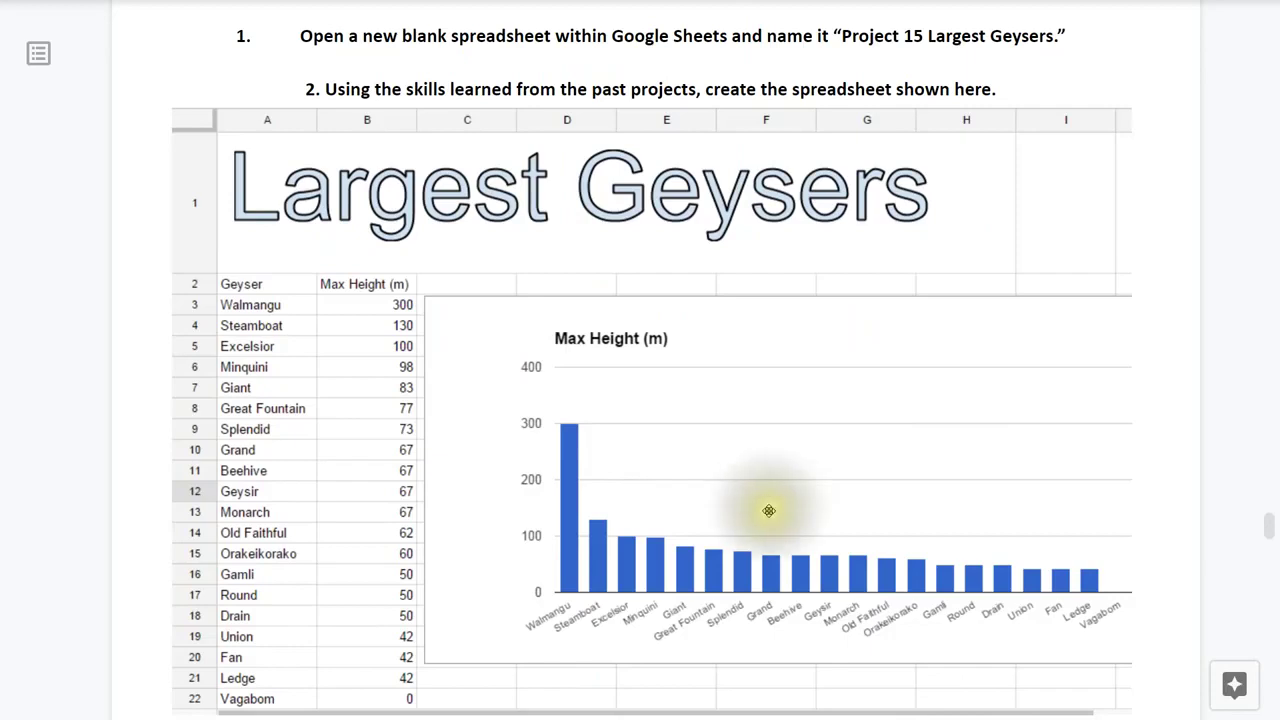
scroll(838, 525, "down", 2)
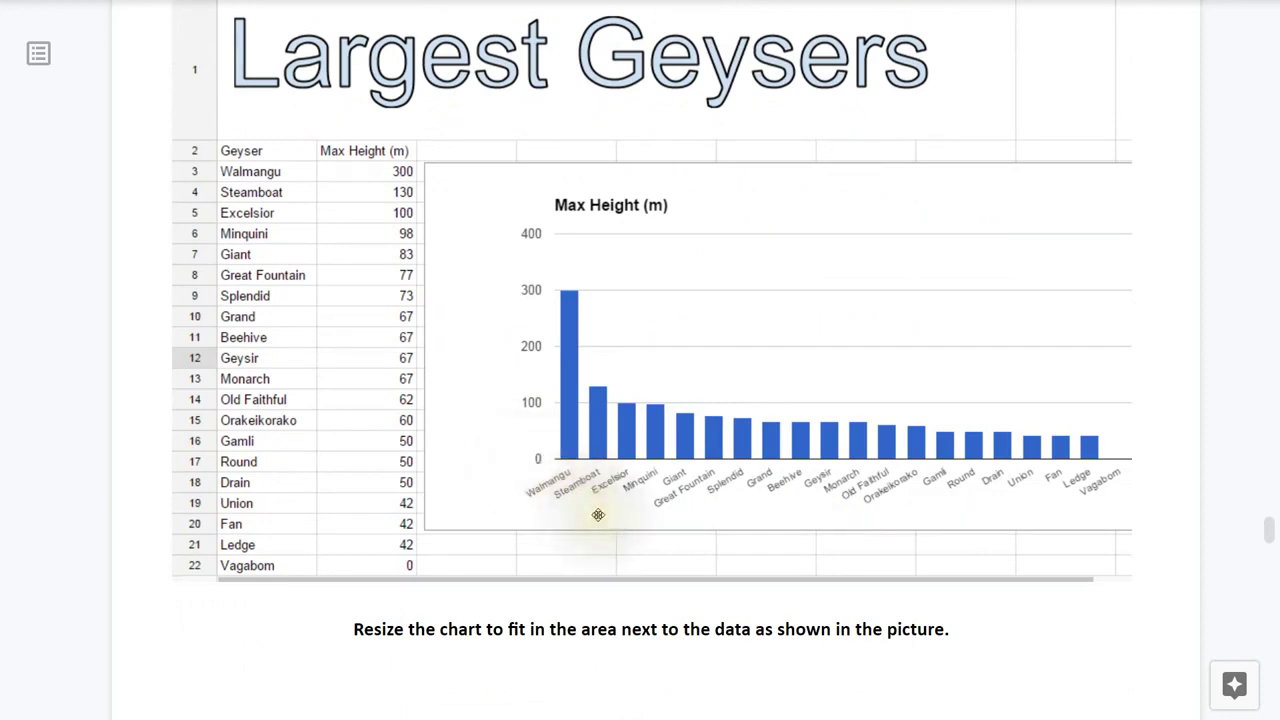
Read the Worksheet Project 16, Largest Seas and Oceans, instructions and examine its sample data with max depth and area charts
scroll(600, 514, "down", 8)
scroll(598, 514, "down", 4)
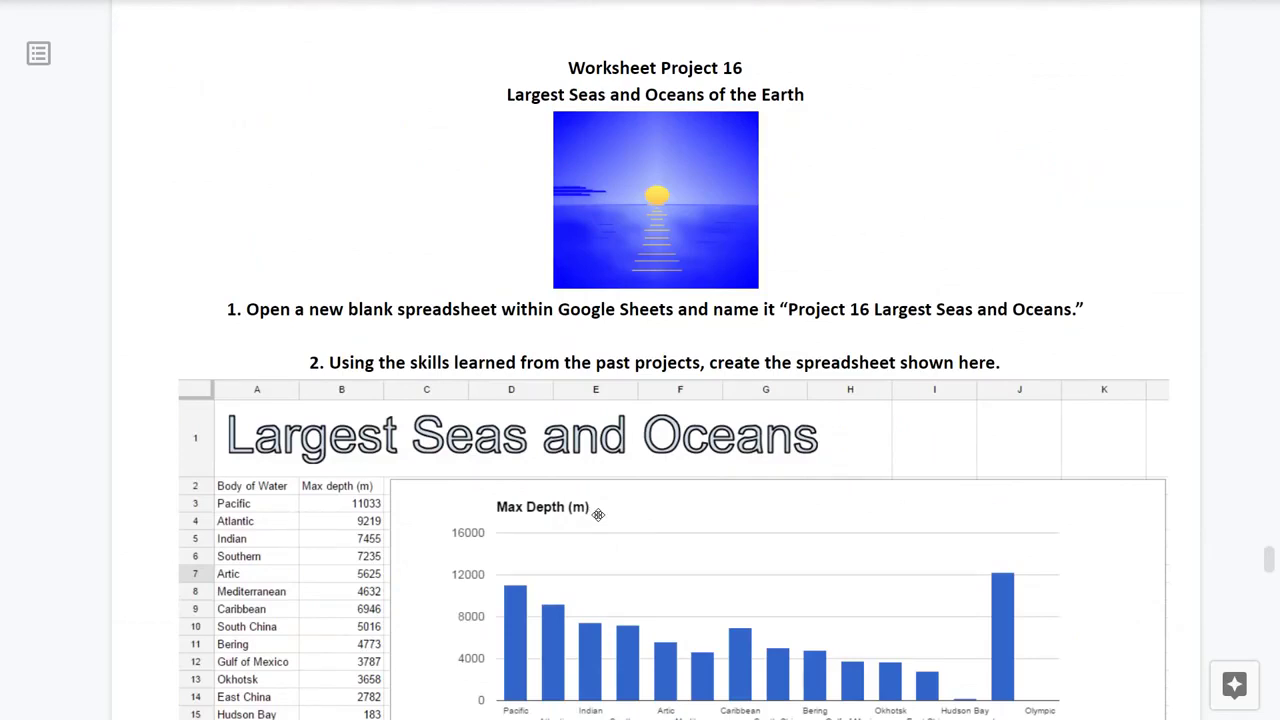
scroll(598, 514, "down", 2)
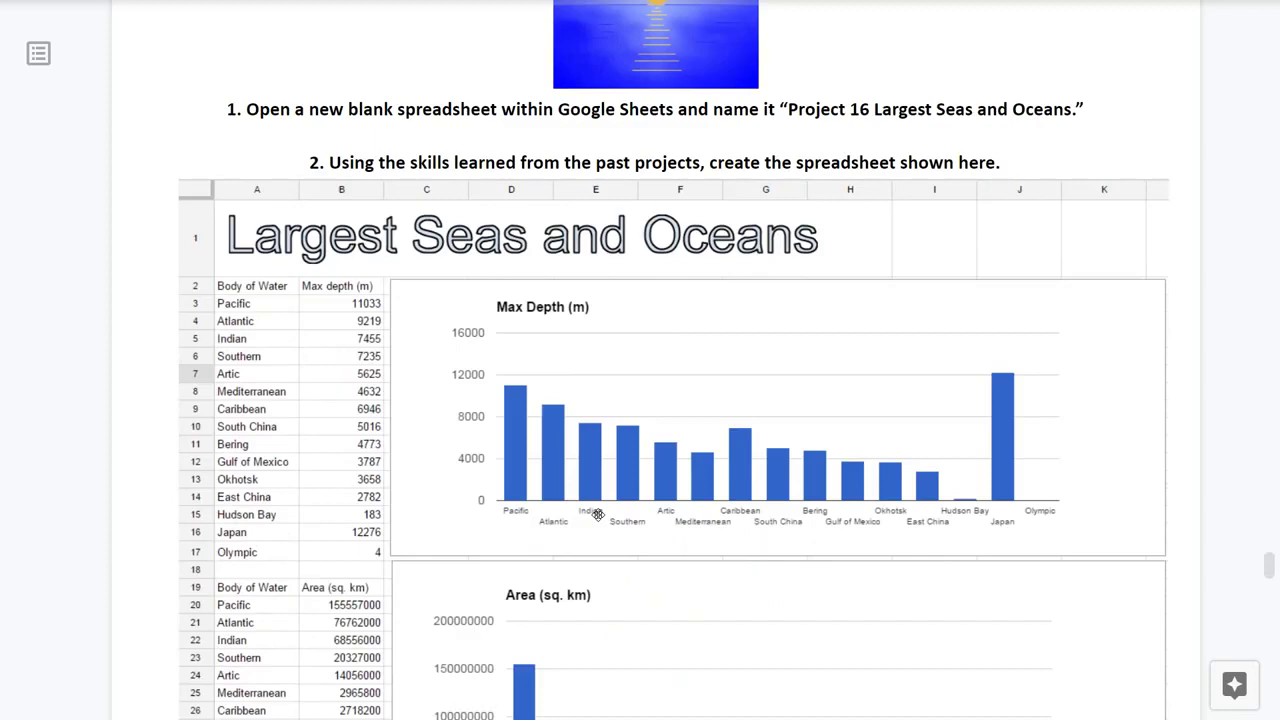
scroll(598, 514, "down", 1)
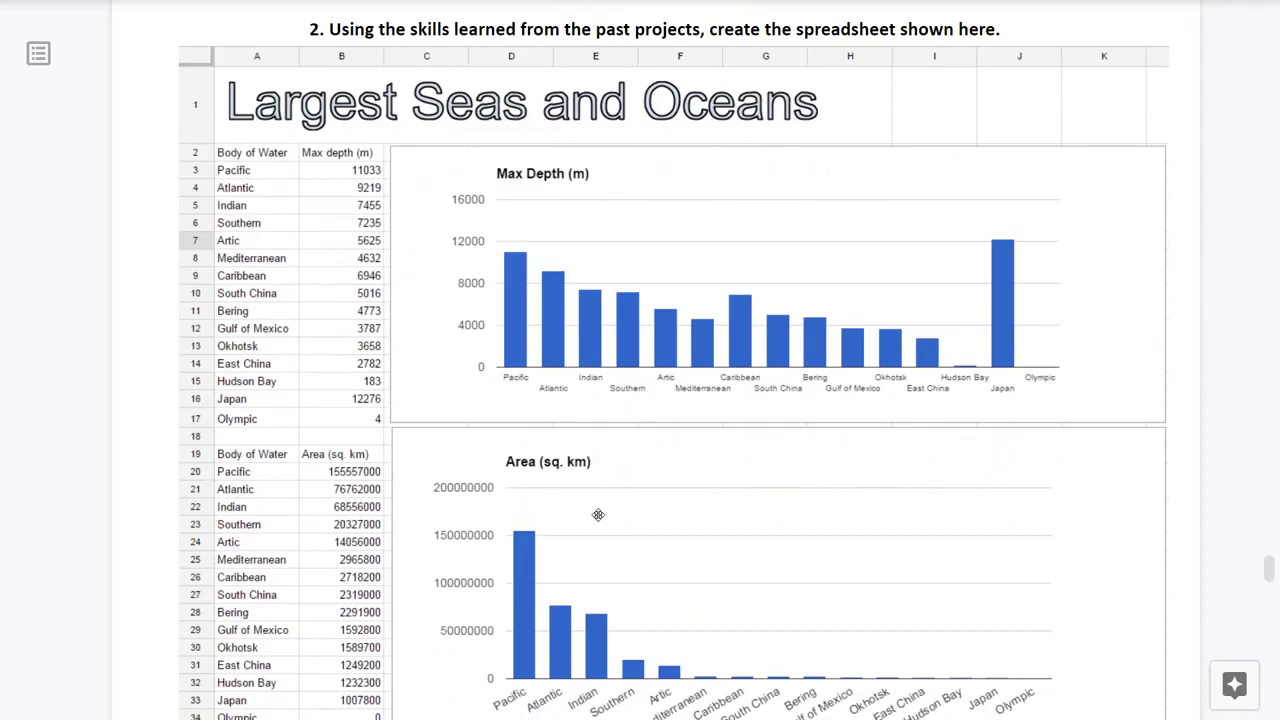
left_click_drag(1274, 586, 1272, 577)
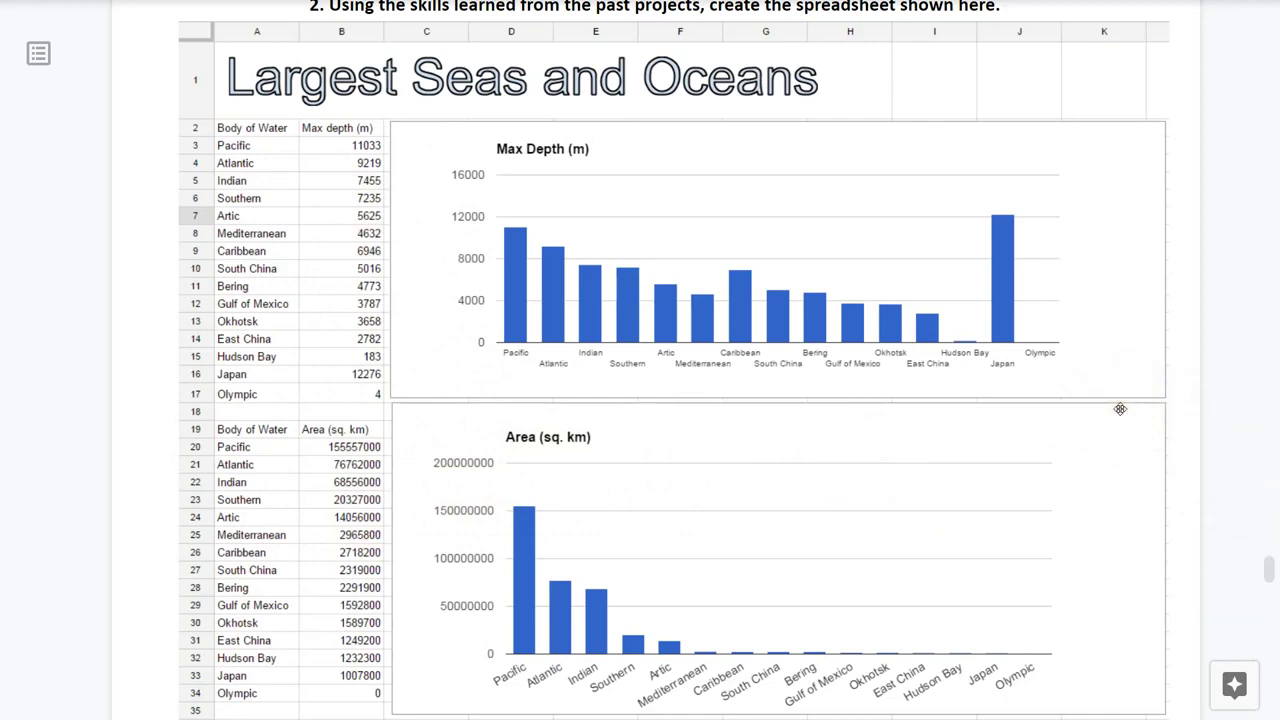
Read the Worksheet Project 17, Largest Objects of the Solar System, instructions and the Scripts and Macros descriptions that follow
scroll(1100, 420, "down", 10)
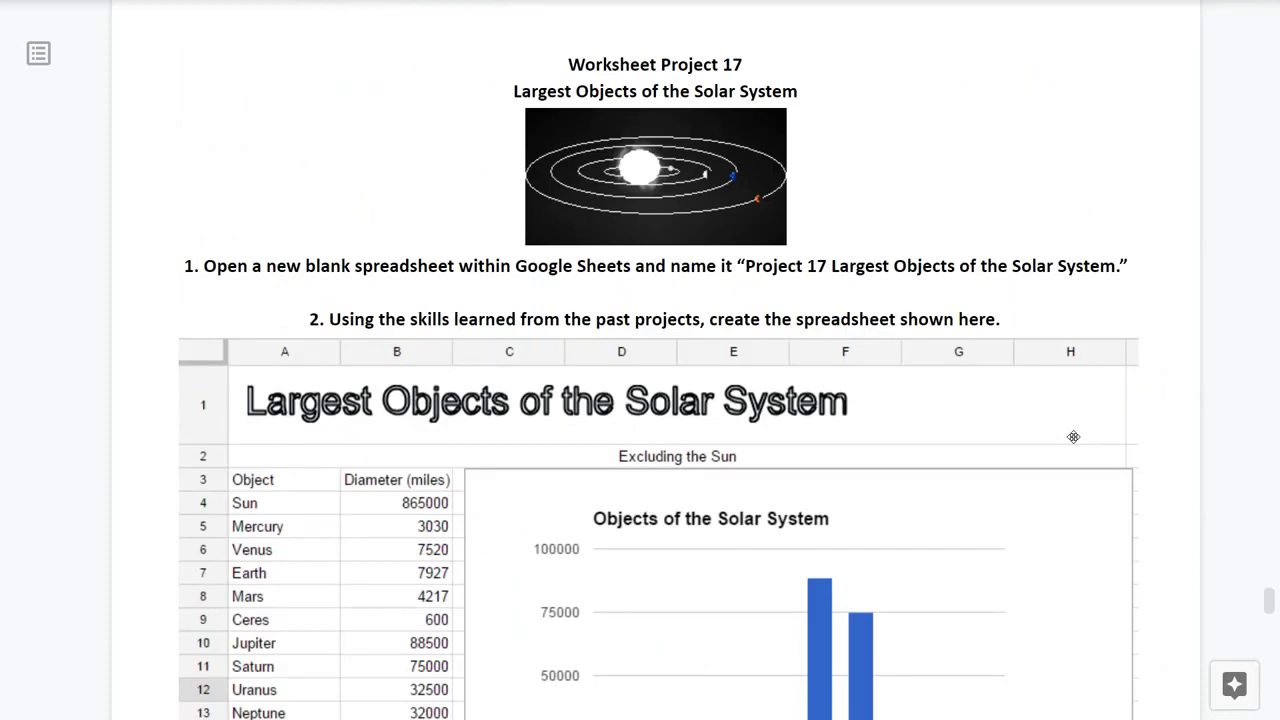
scroll(1074, 440, "down", 1)
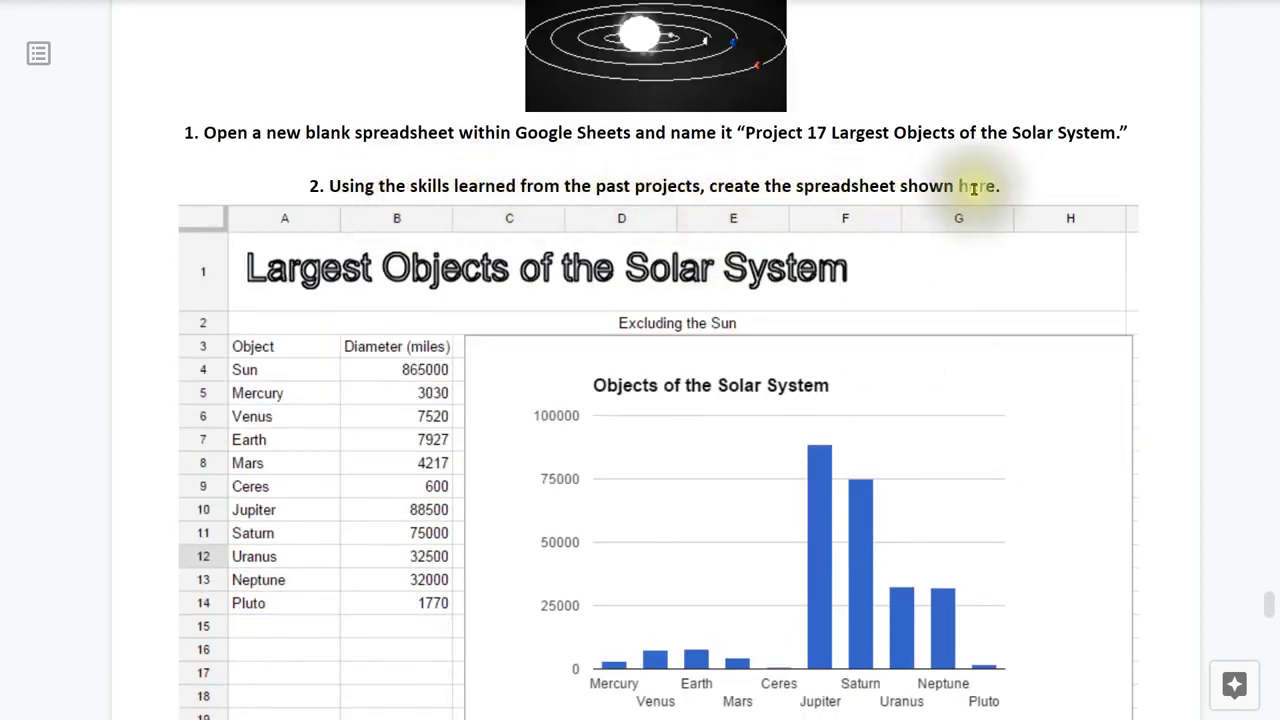
scroll(797, 363, "down", 1)
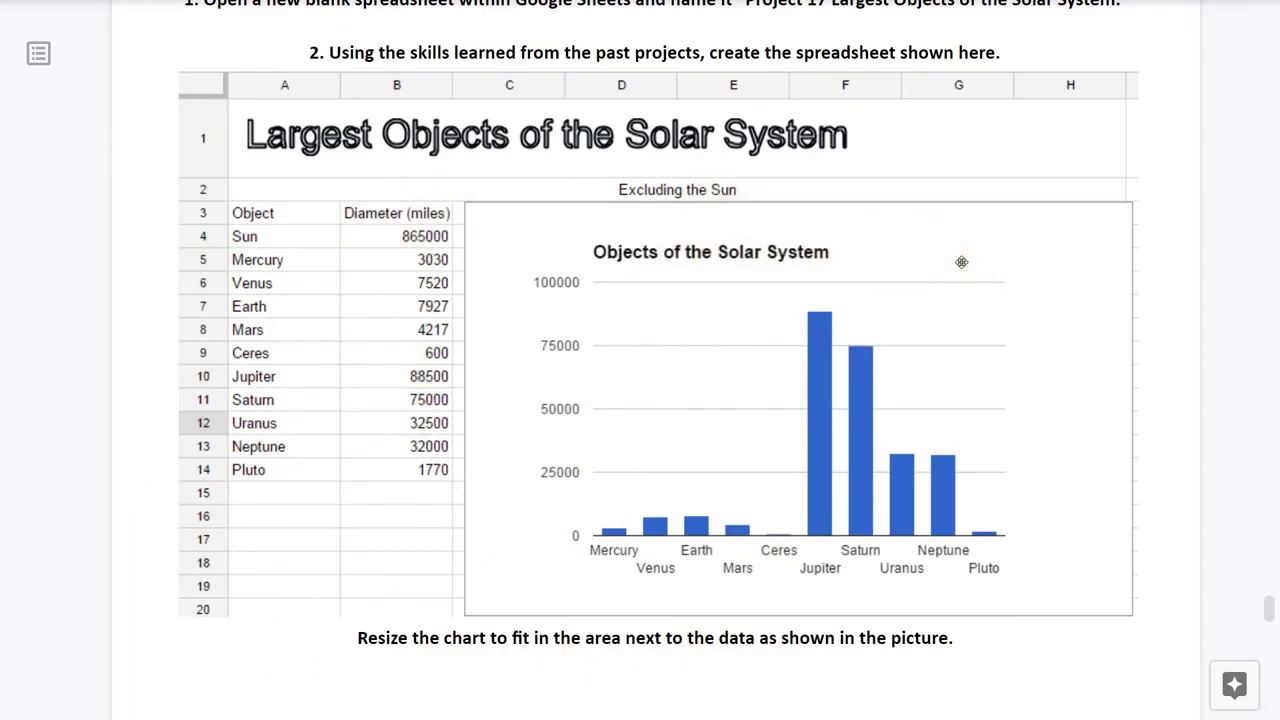
scroll(961, 262, "down", 6)
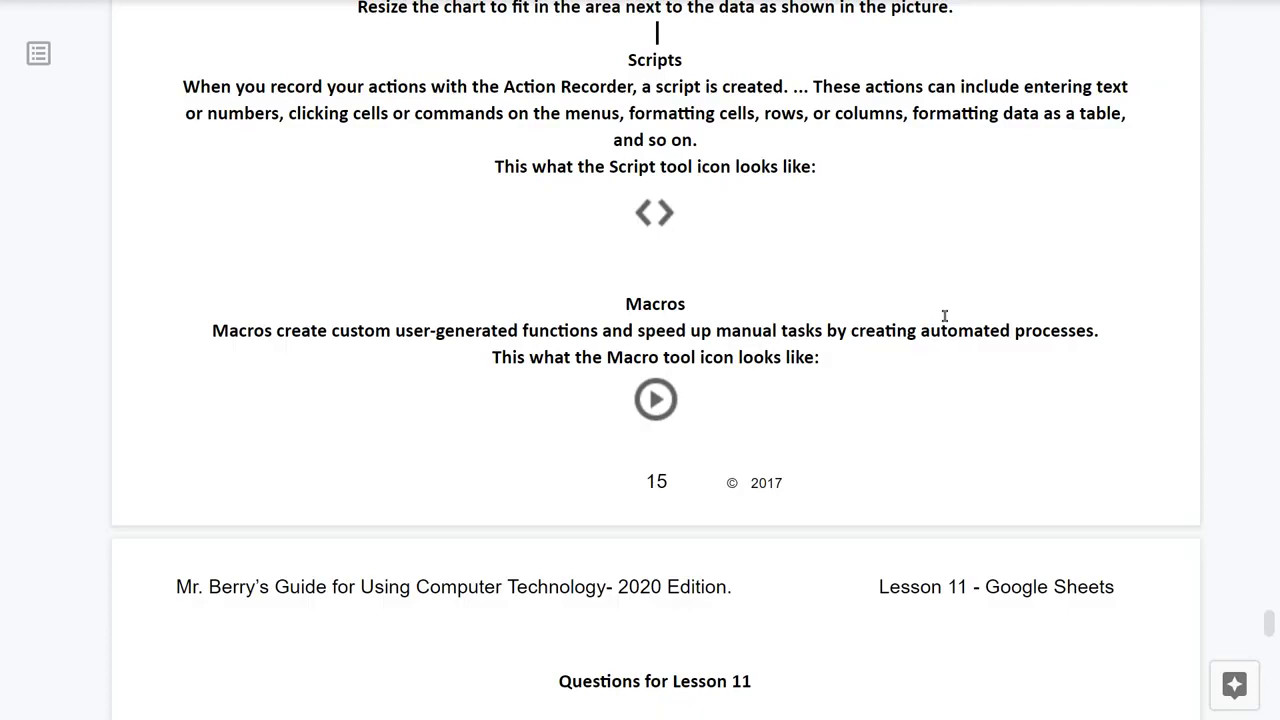
left_click(654, 214)
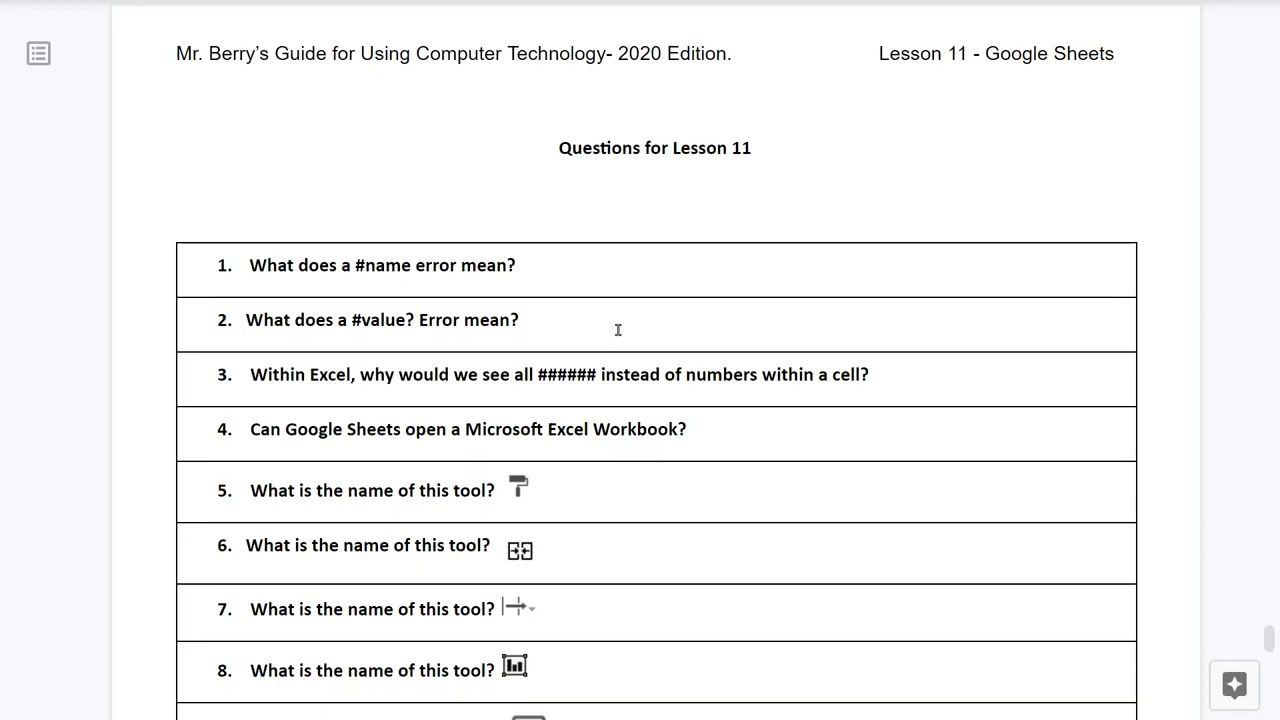
Read Lesson 11 questions 1 to 9 on spreadsheet errors, opening Excel workbooks in Google Sheets and naming toolbar tools
scroll(634, 368, "down", 1)
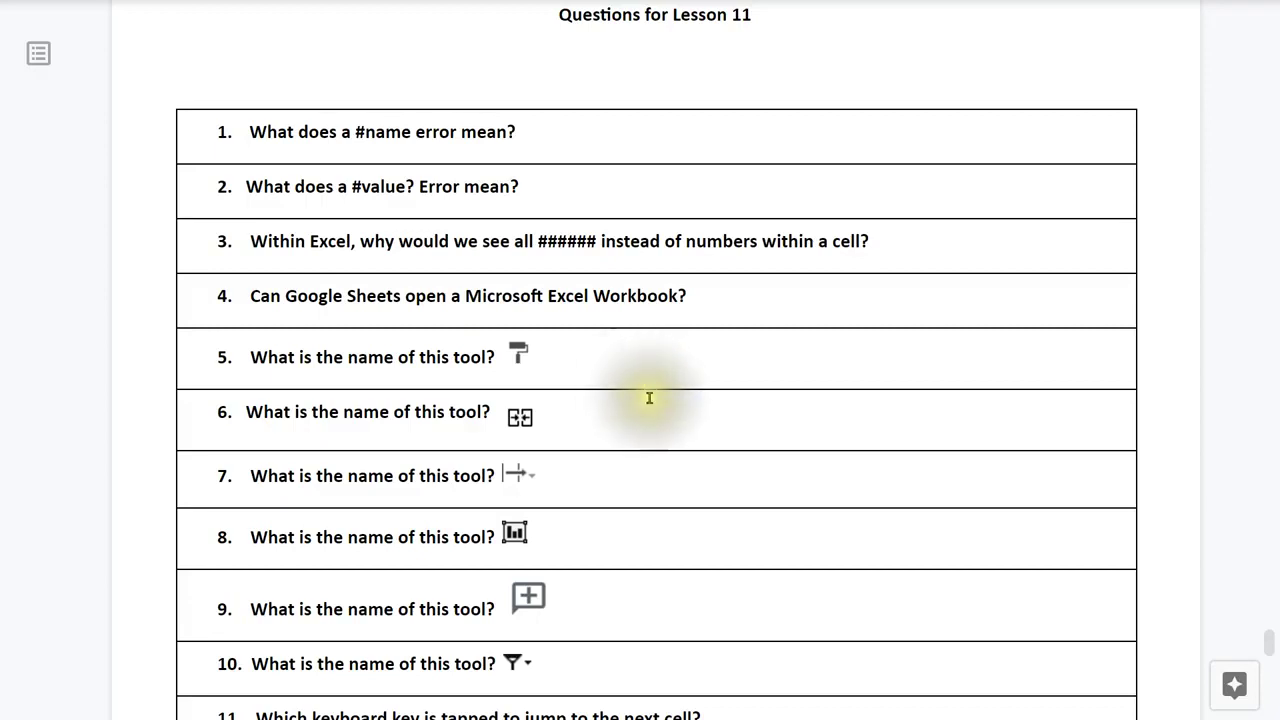
left_click(727, 291)
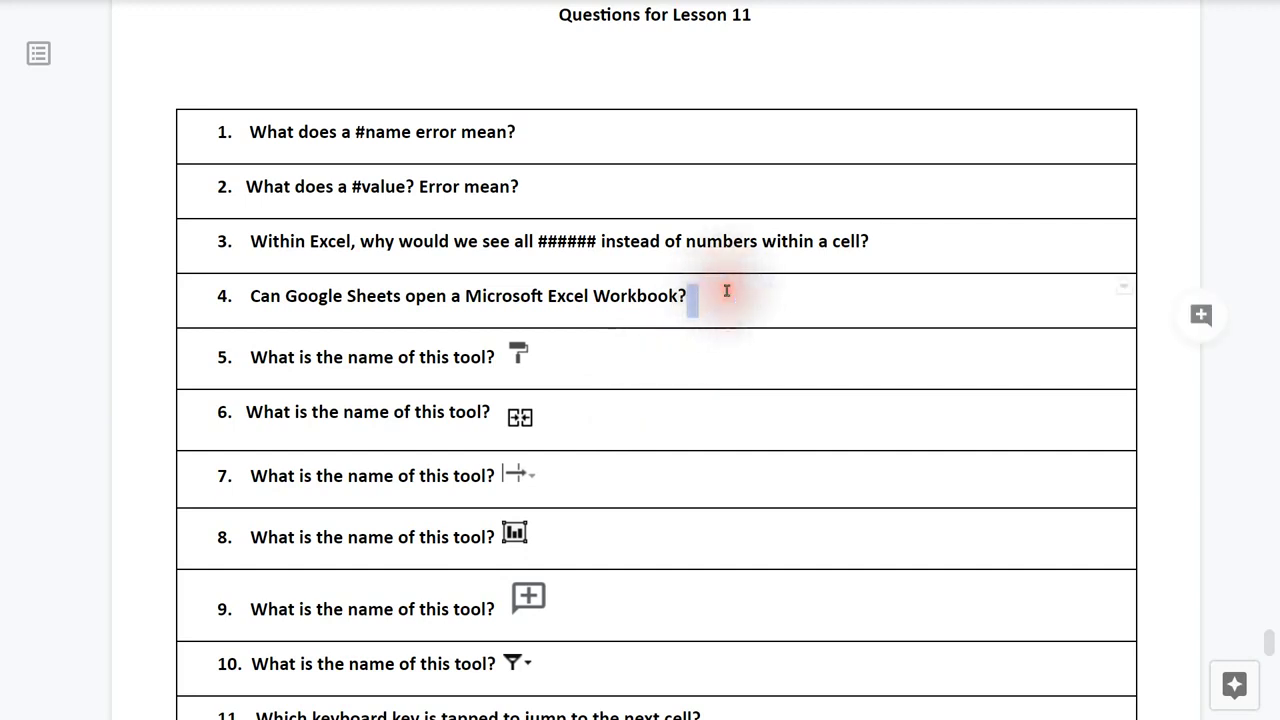
scroll(727, 291, "down", 2)
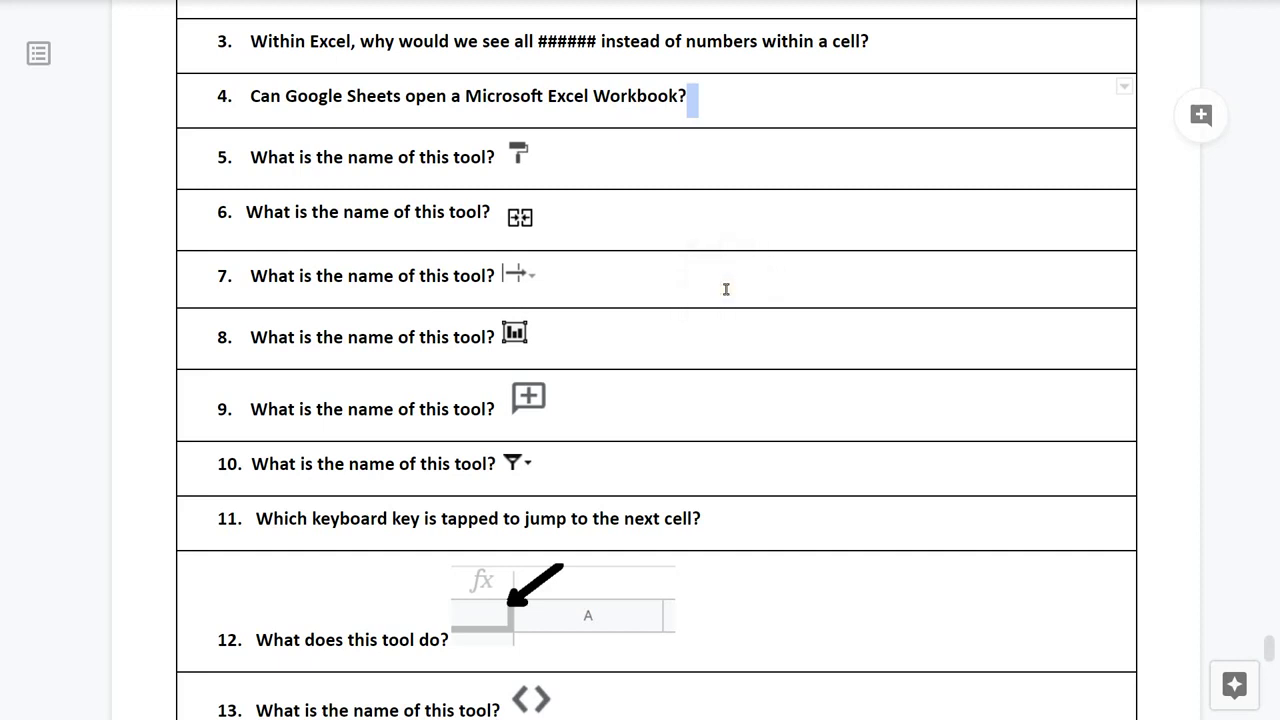
scroll(727, 291, "down", 2)
left_click(606, 155)
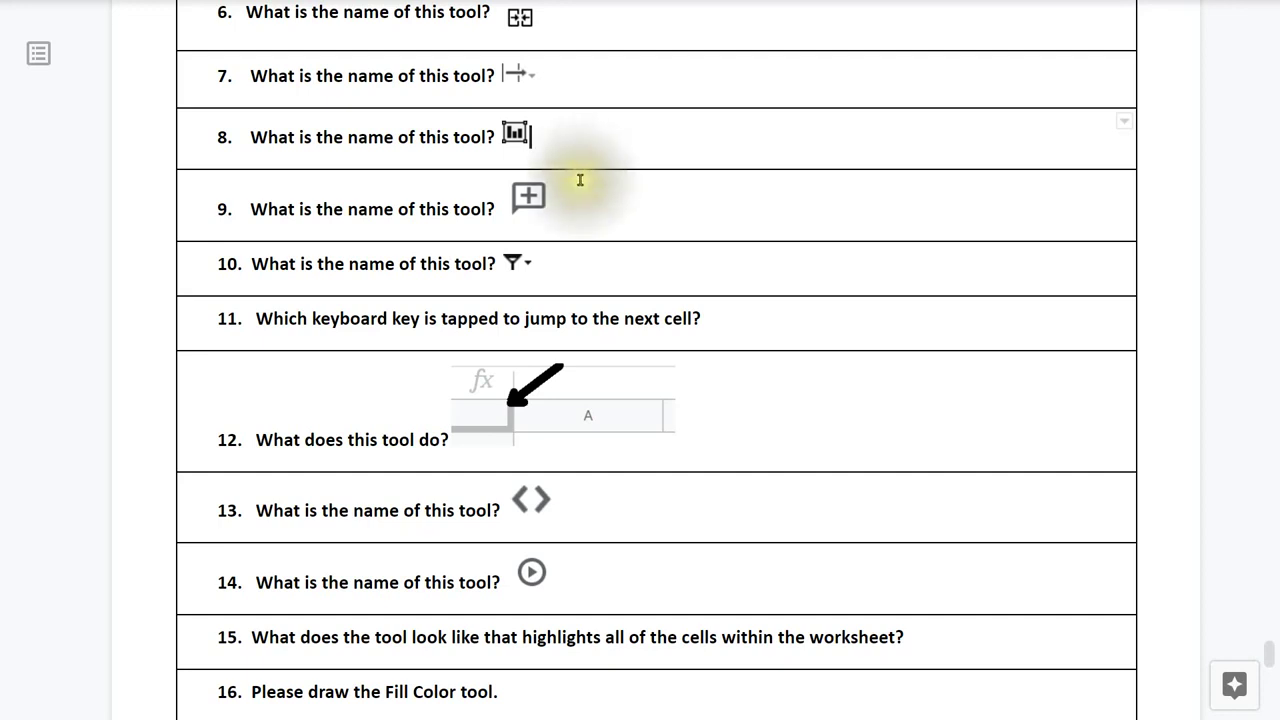
Read Lesson 11 questions 10 to 17 on naming tools, jumping to the next cell, highlighting all cells and drawing tools
left_click(590, 265)
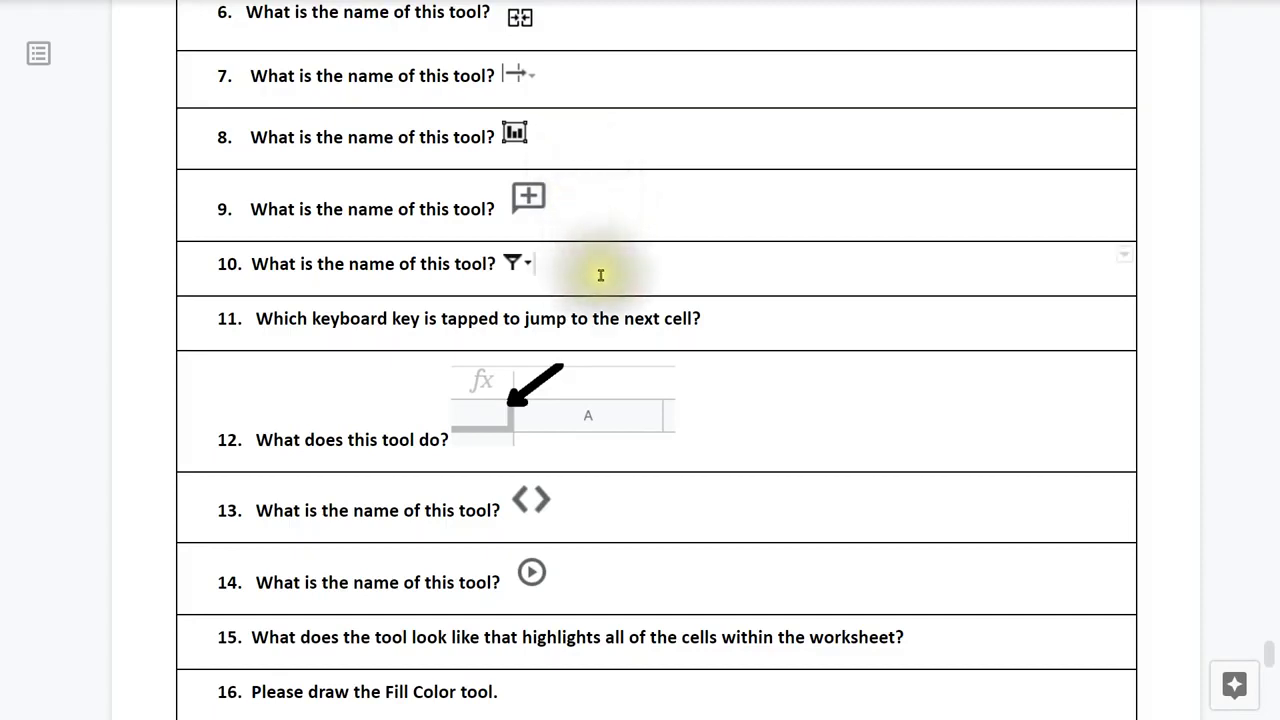
left_click(731, 323)
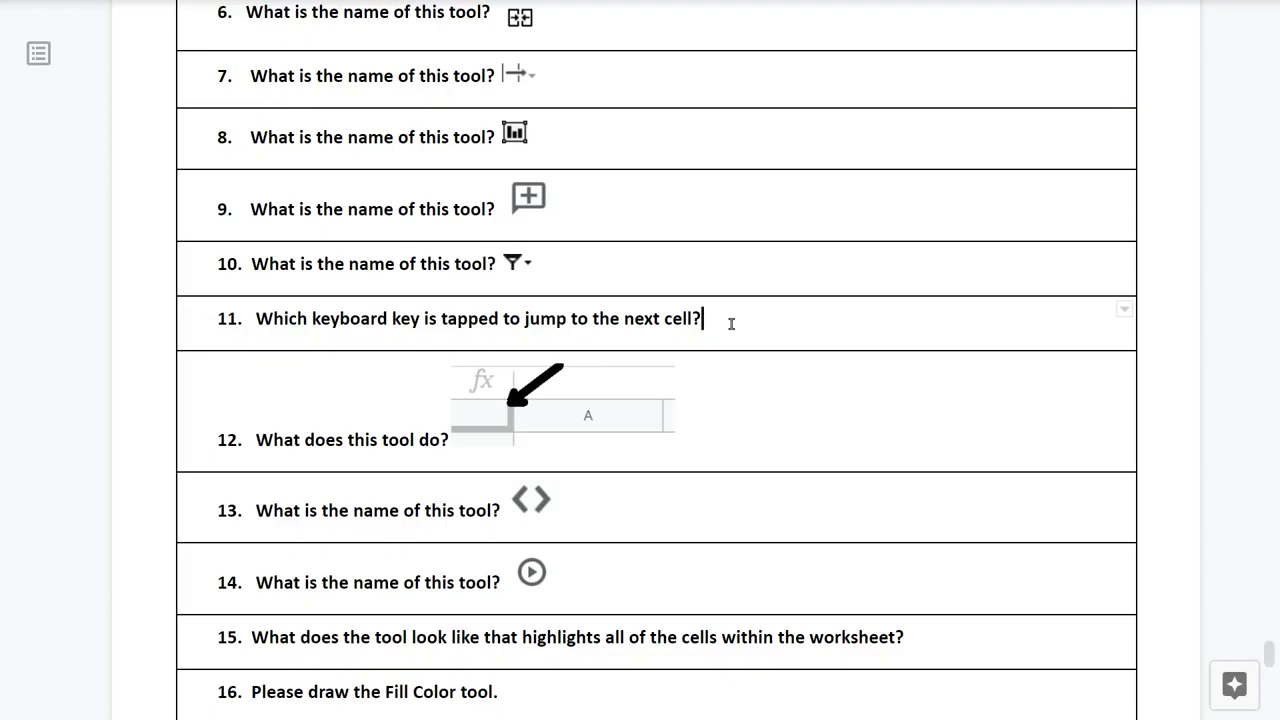
left_click(723, 417)
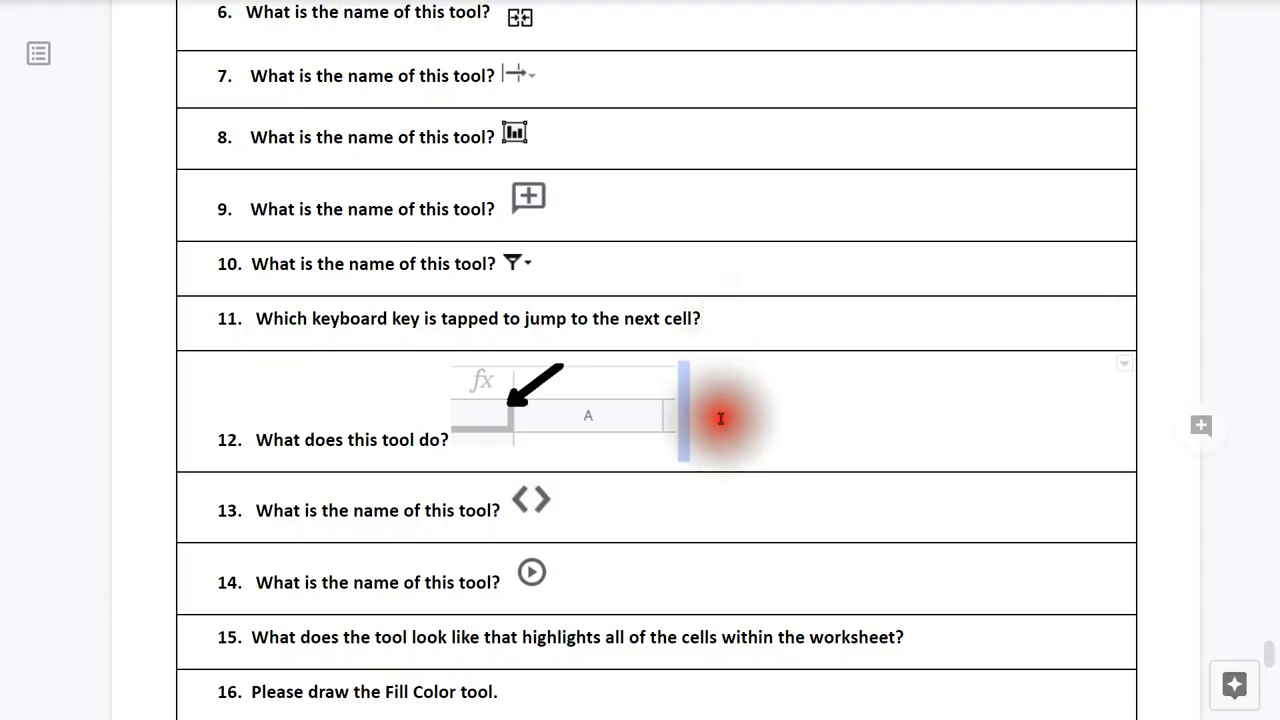
scroll(722, 417, "down", 3)
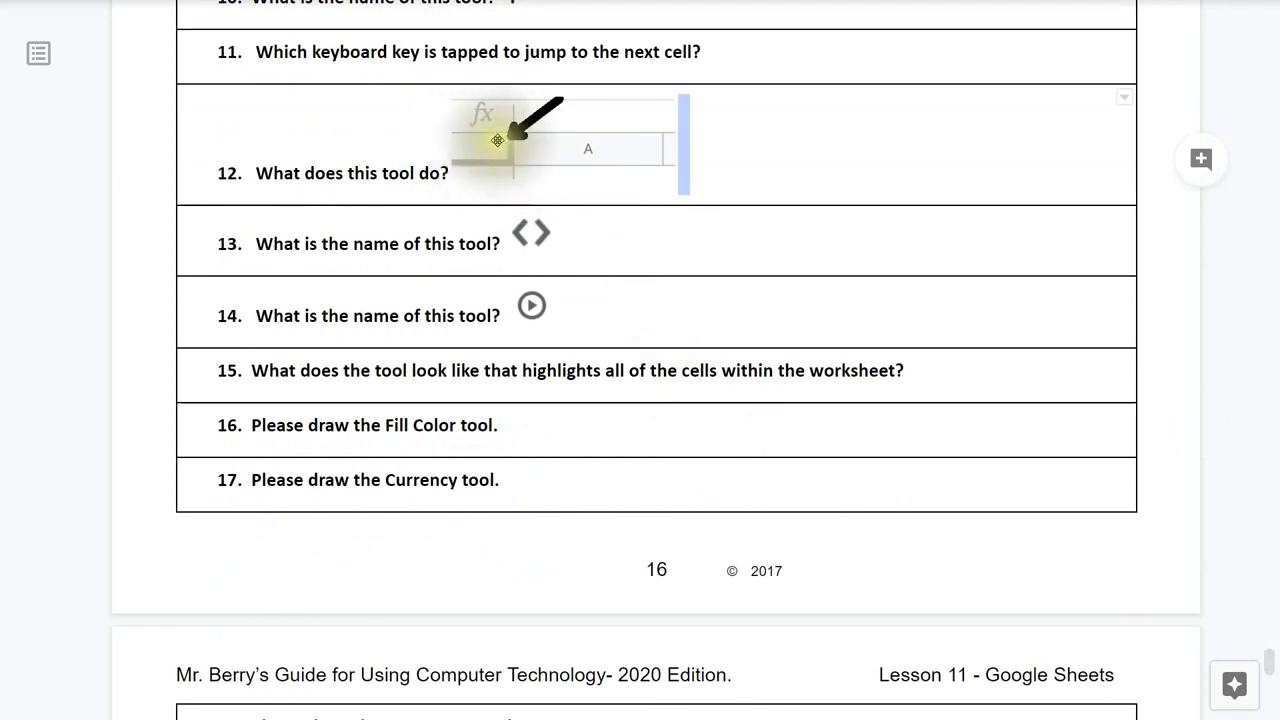
left_click(608, 246)
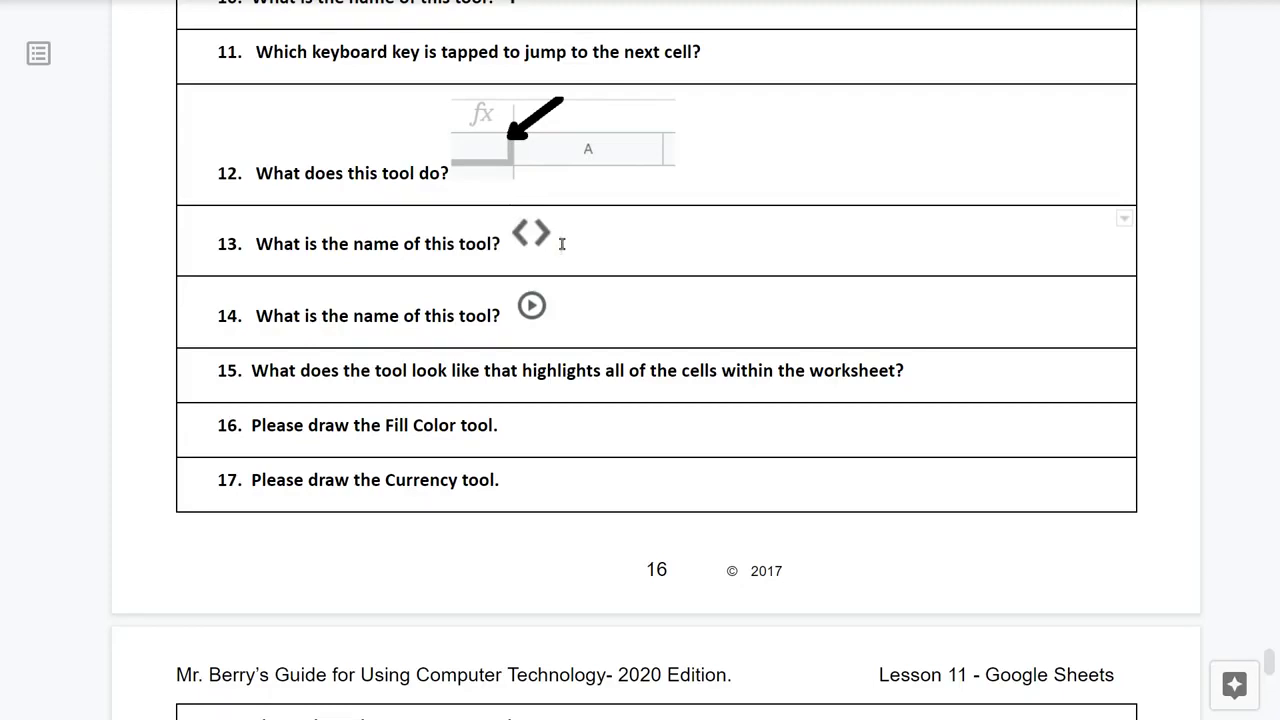
left_click(574, 314)
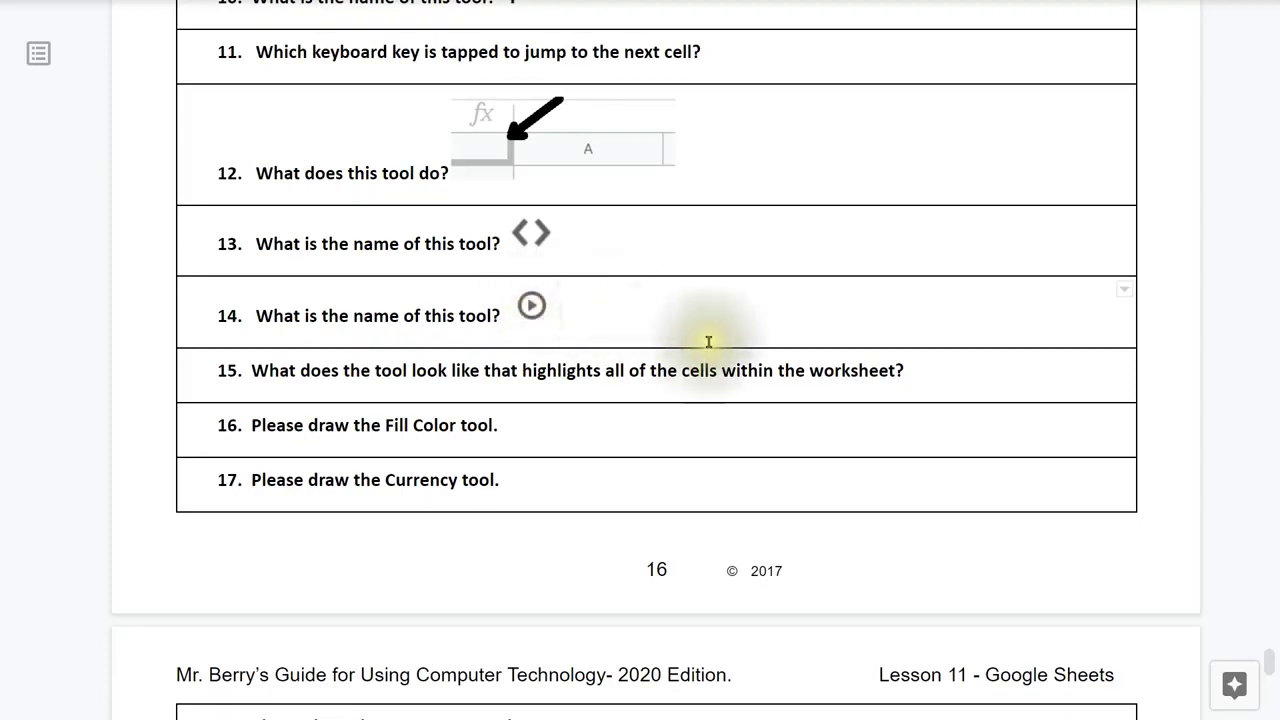
left_click(934, 370)
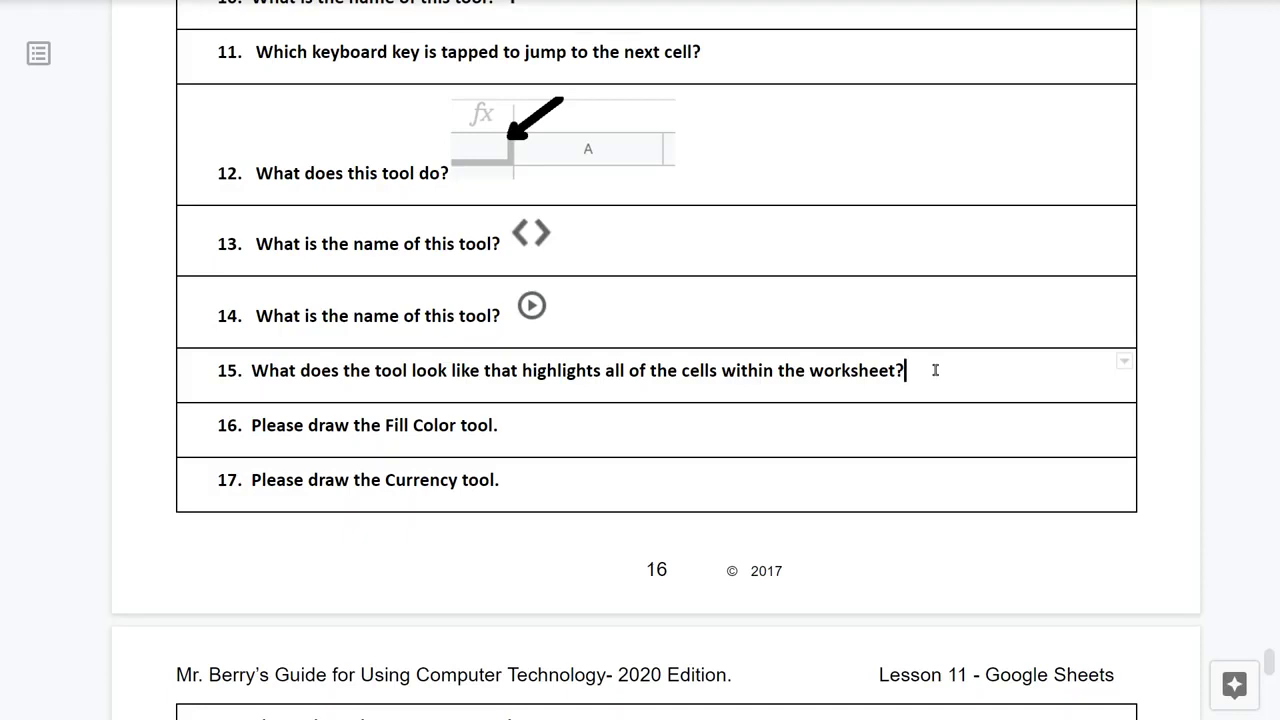
Read Lesson 11 questions 18 to 20 on drawing the Percentage, Undo and Merge tools
scroll(935, 370, "down", 5)
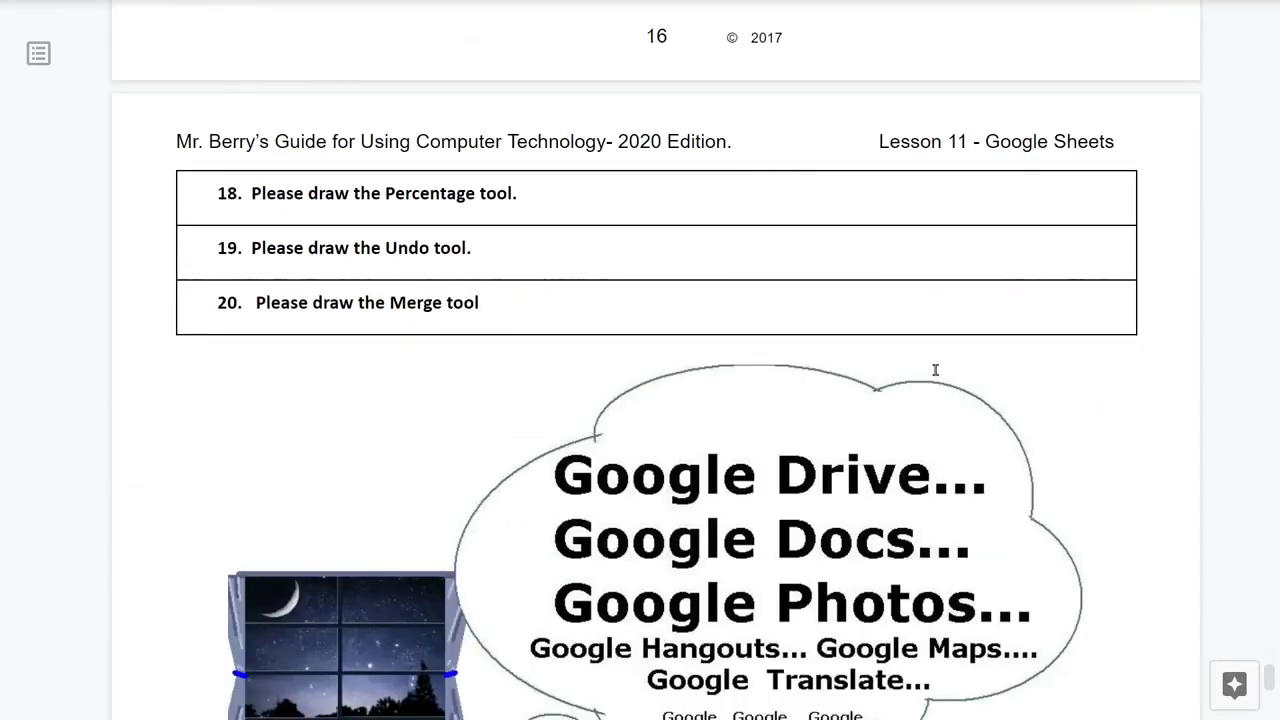
scroll(935, 370, "down", 1)
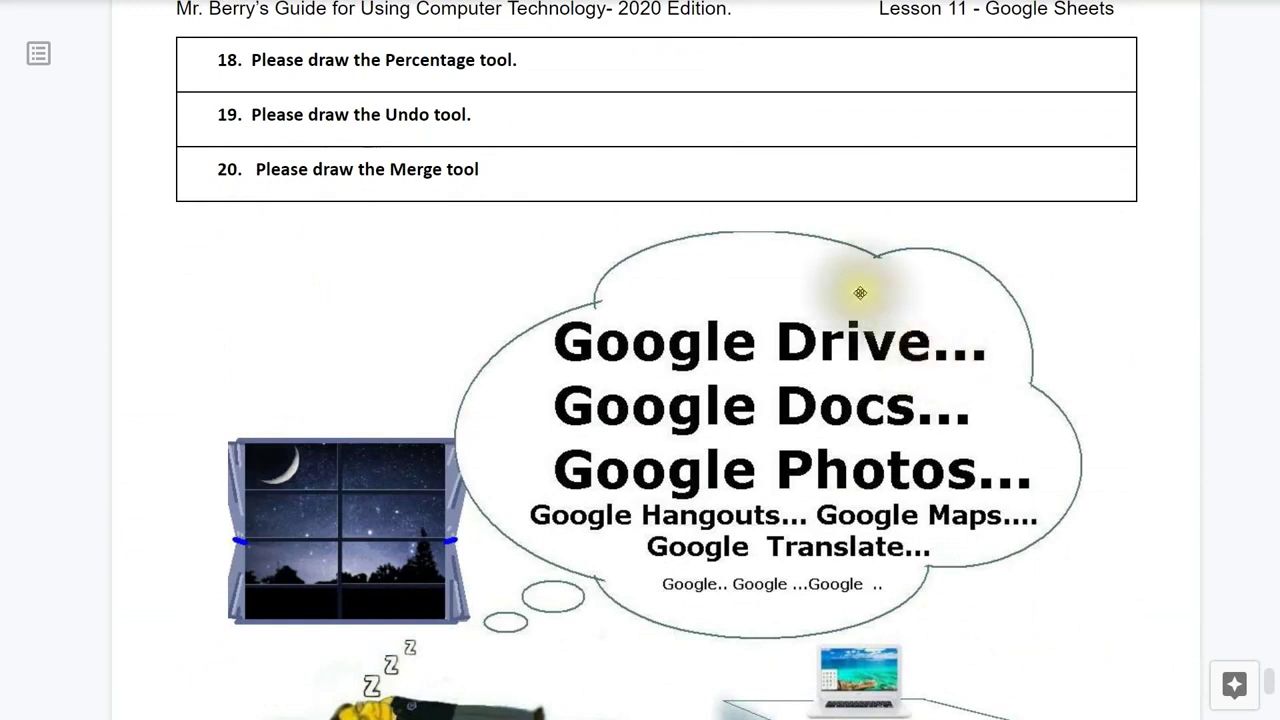
left_click(557, 65)
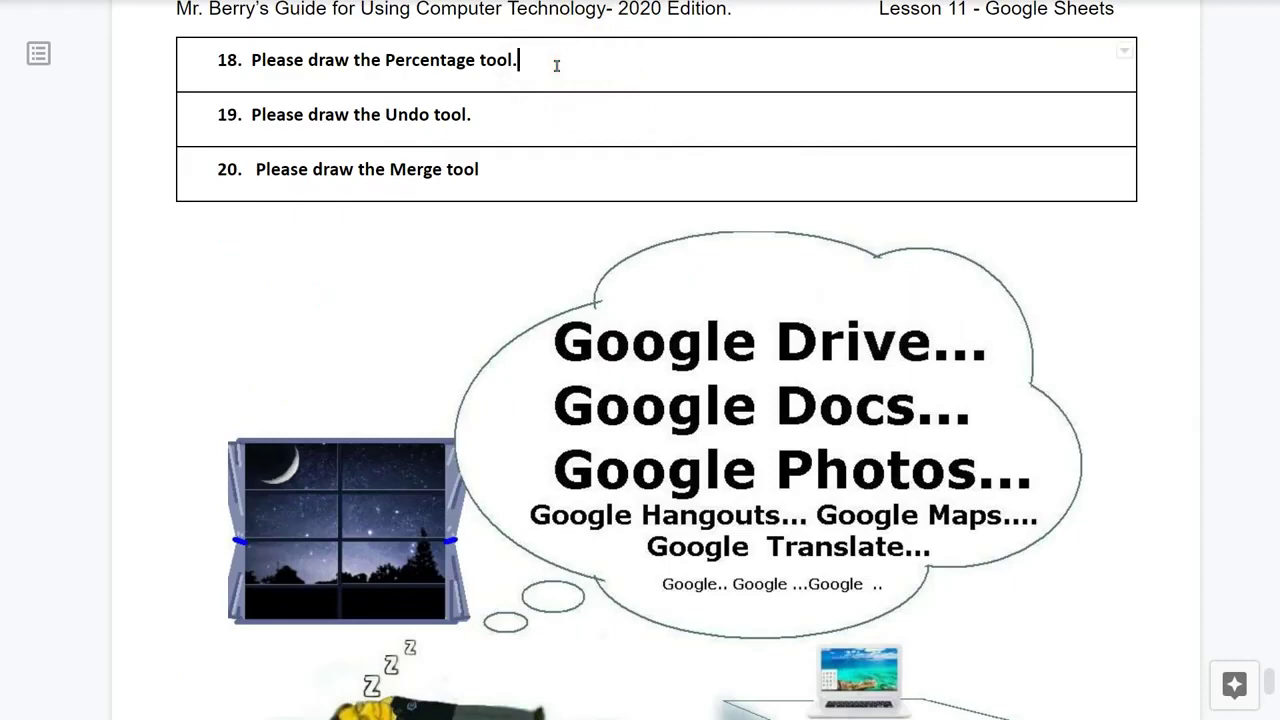
left_click(546, 111)
scroll(546, 110, "down", 2)
scroll(546, 110, "up", 1)
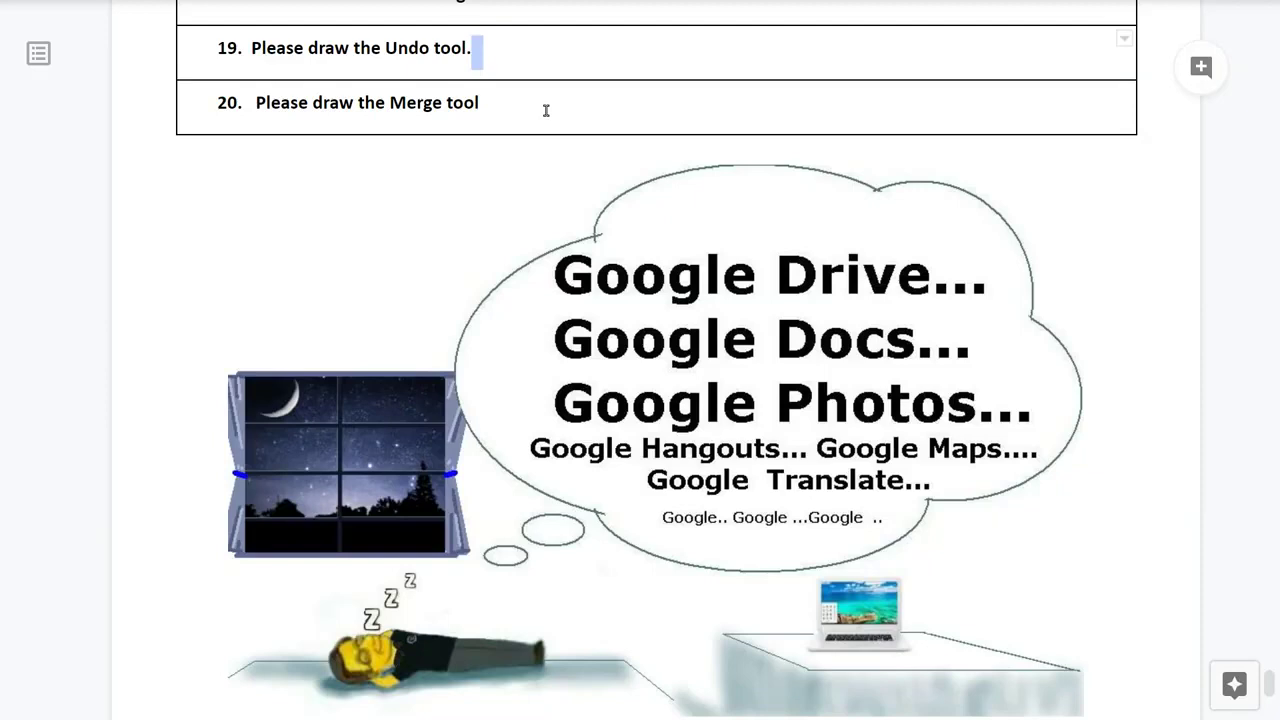
Add the missing period at the end of question 20, "Please draw the Merge tool"
left_click(539, 108)
type(".")
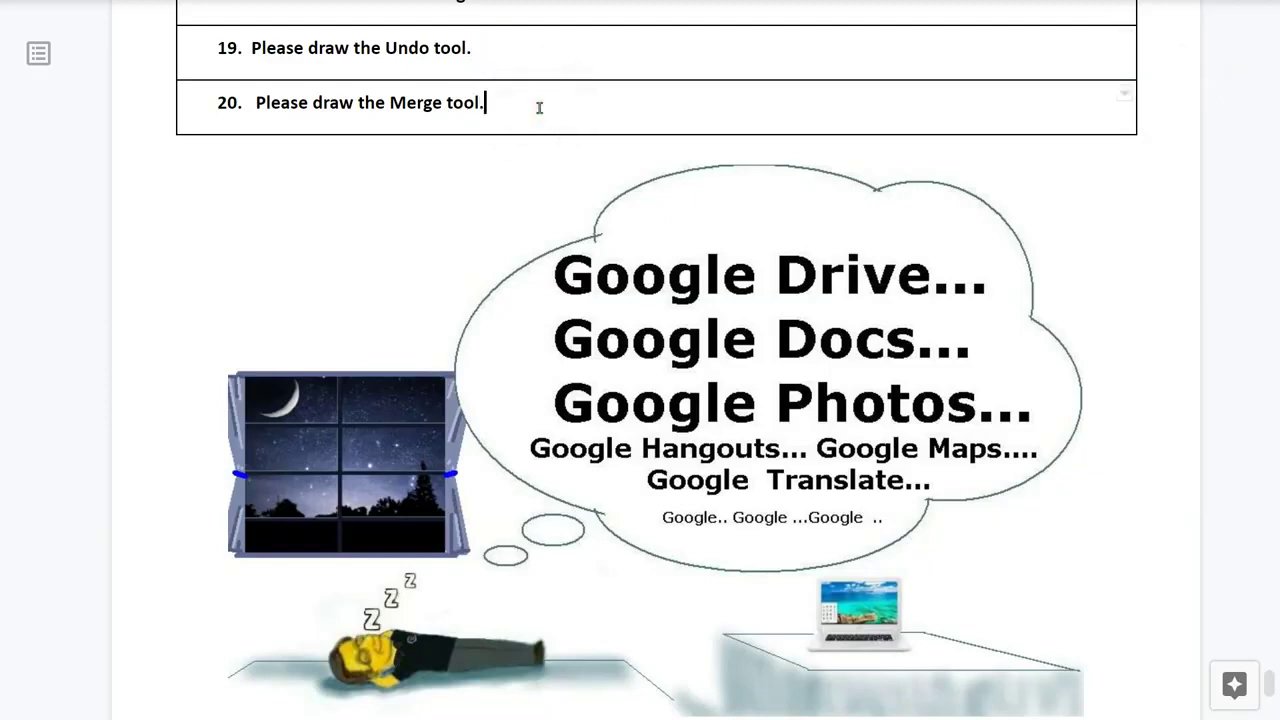
left_click(541, 106)
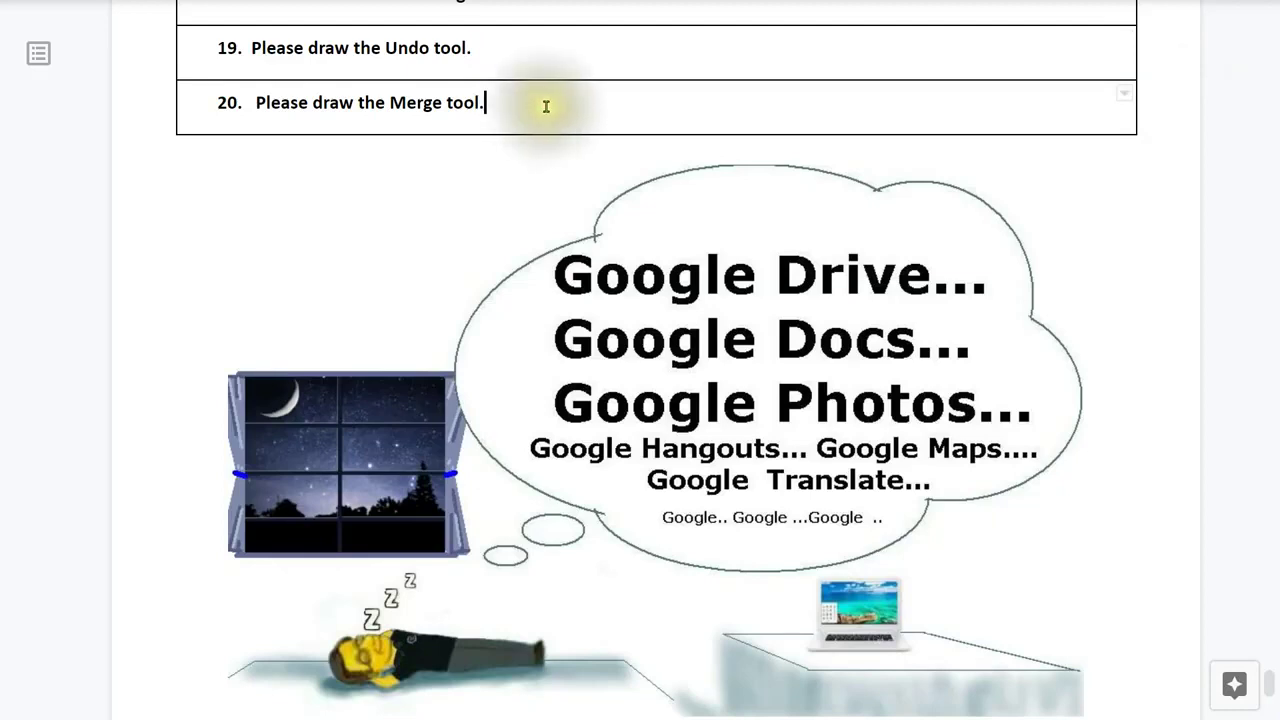